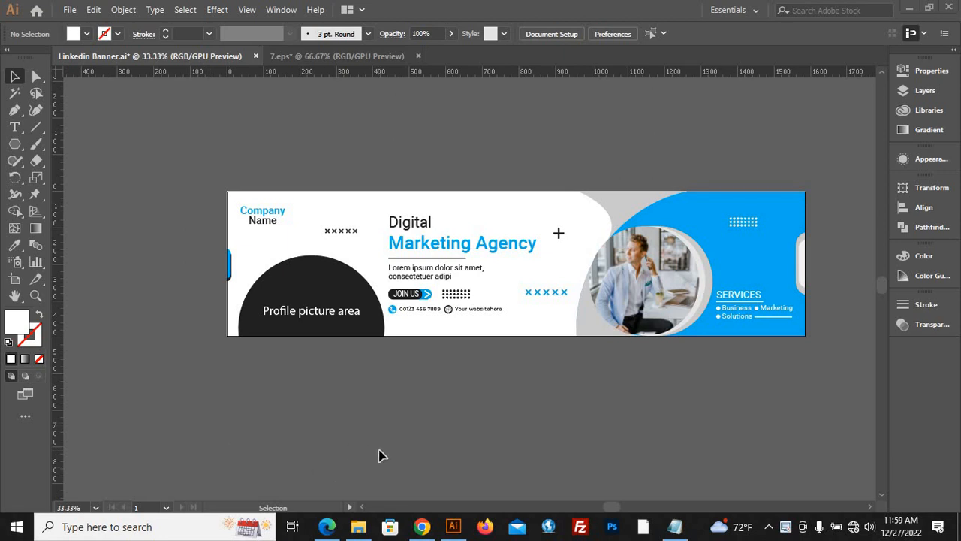
Move the "Linkedin Profile Banner Size = 1584px X 396px" text down to just above the banner artwork.
scroll(379, 461, "down", 2)
scroll(436, 313, "down", 2)
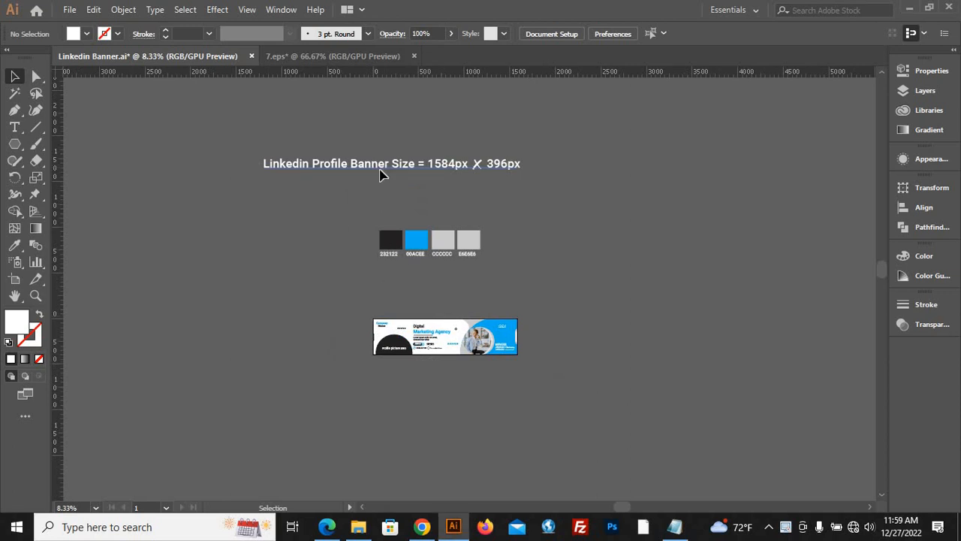
left_click_drag(382, 174, 458, 321)
scroll(540, 333, "up", 1)
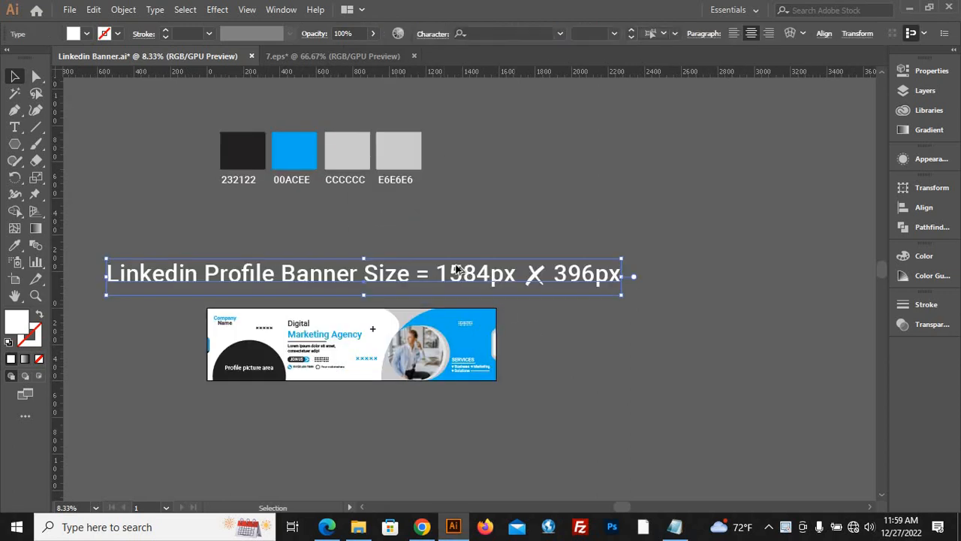
scroll(466, 279, "up", 3)
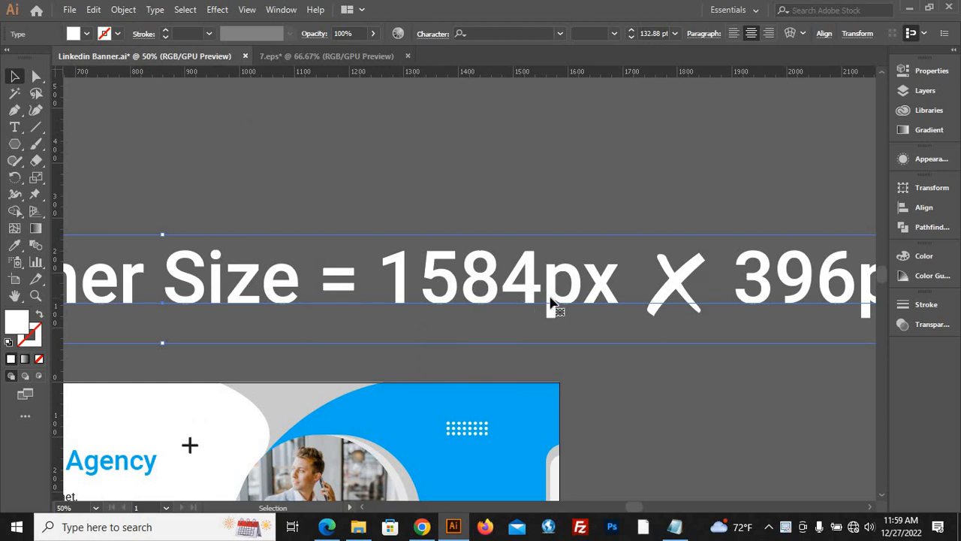
left_click_drag(778, 276, 653, 278)
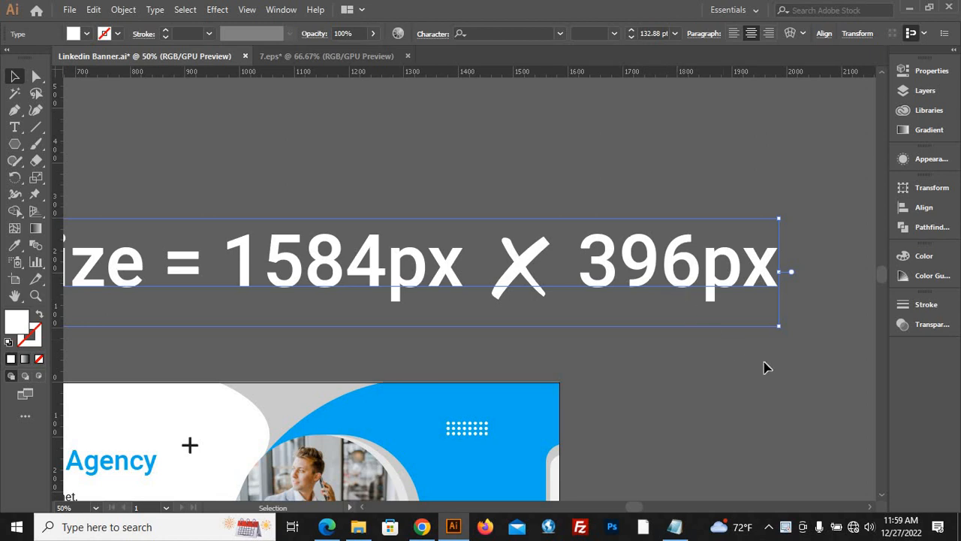
scroll(776, 368, "down", 1)
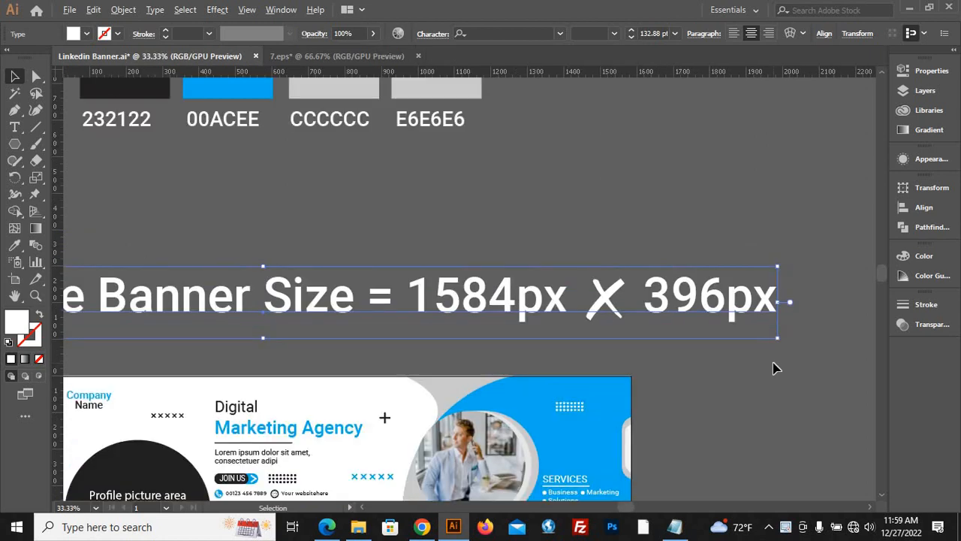
scroll(775, 368, "down", 1)
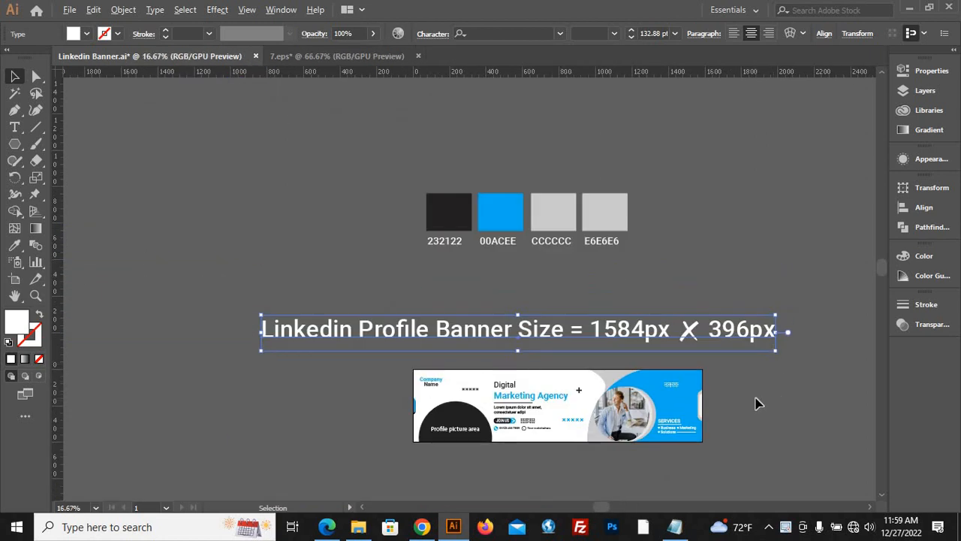
scroll(755, 403, "up", 1)
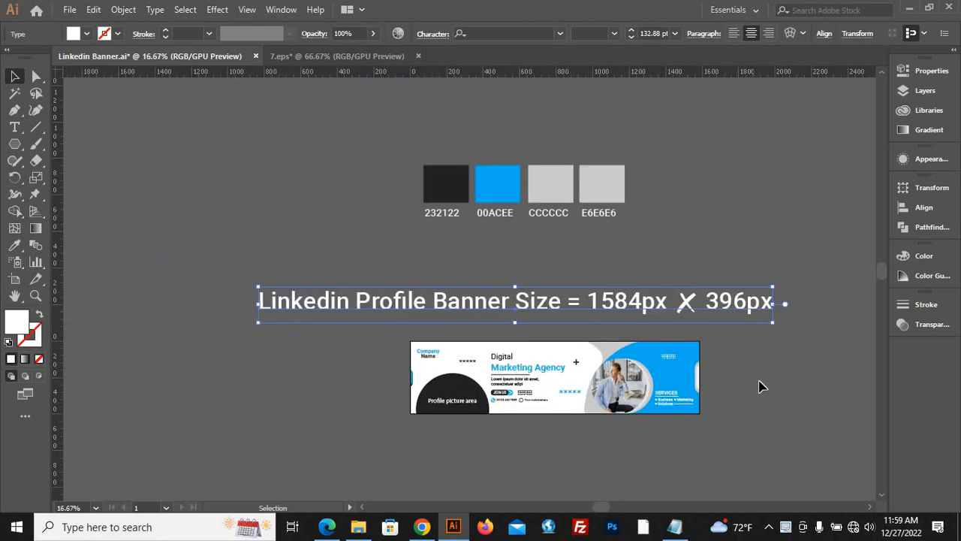
scroll(749, 393, "up", 1)
left_click_drag(591, 174, 583, 155)
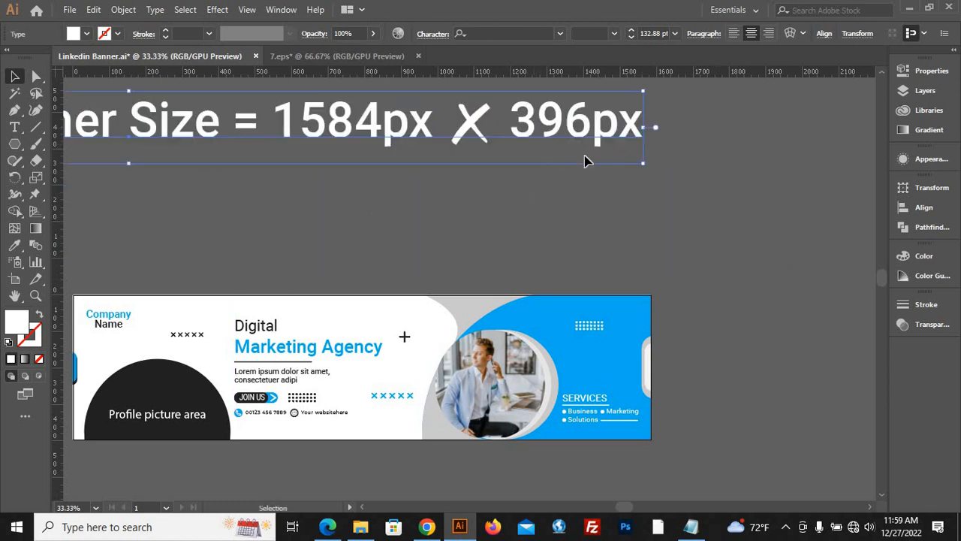
Move the finished banner group up off the artboard and centre it horizontally on the artboard.
scroll(649, 161, "down", 2)
left_click_drag(608, 209, 592, 166)
scroll(584, 166, "up", 3)
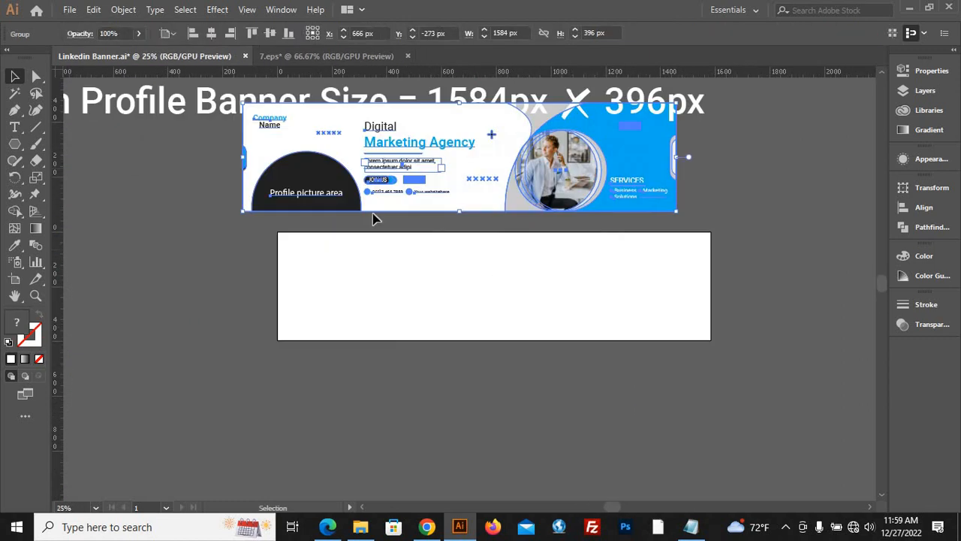
left_click(14, 143)
left_click(62, 148)
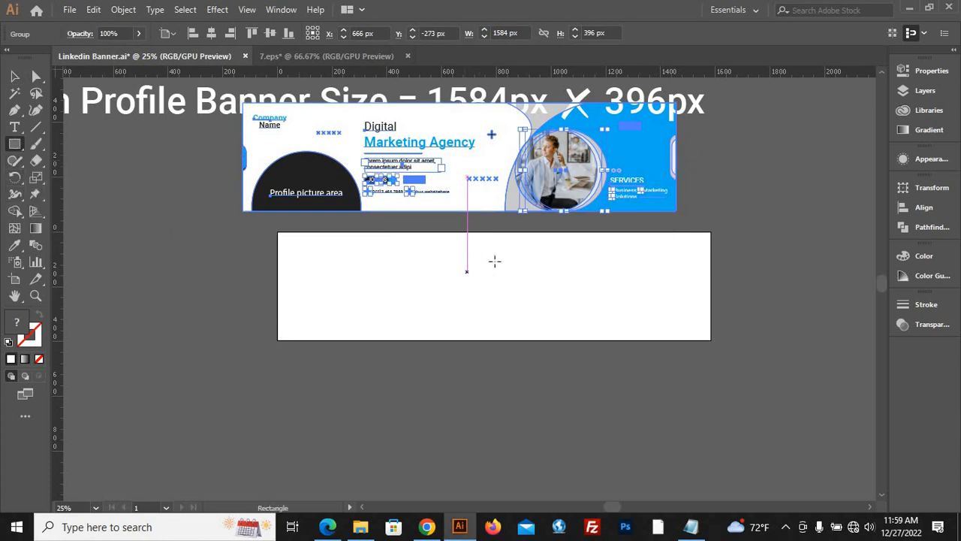
left_click(14, 76)
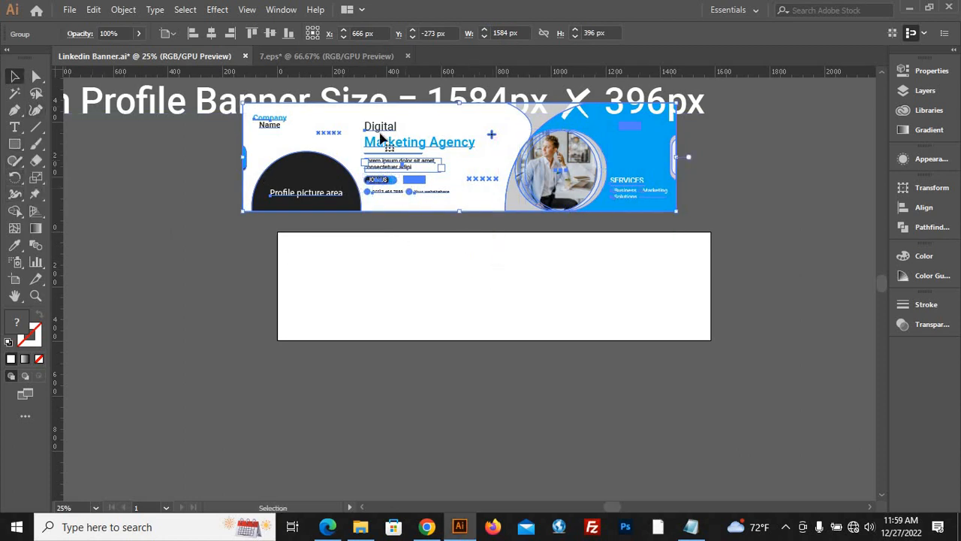
left_click(212, 33)
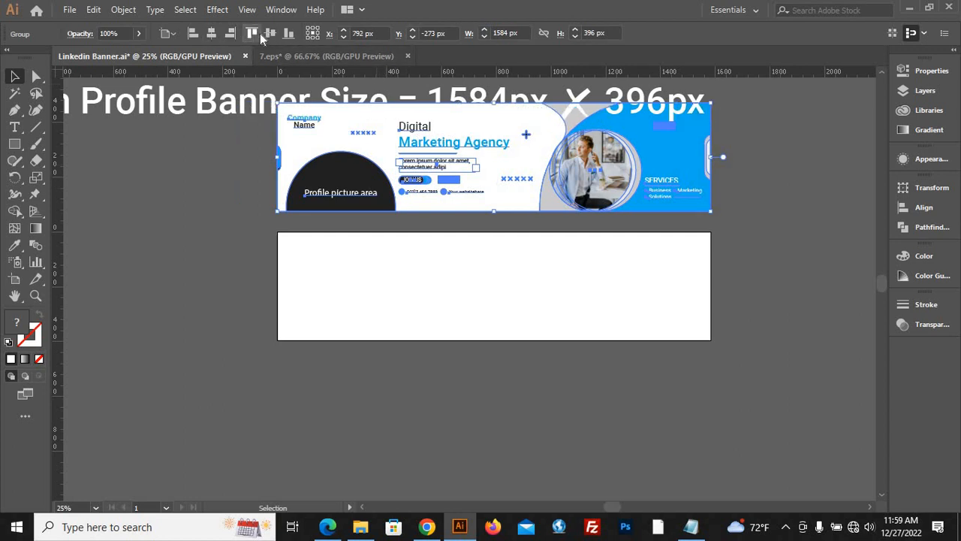
Draw a full-height rectangle over roughly the right two-fifths of the blank artboard, flush with its top, right and bottom edges.
left_click(14, 144)
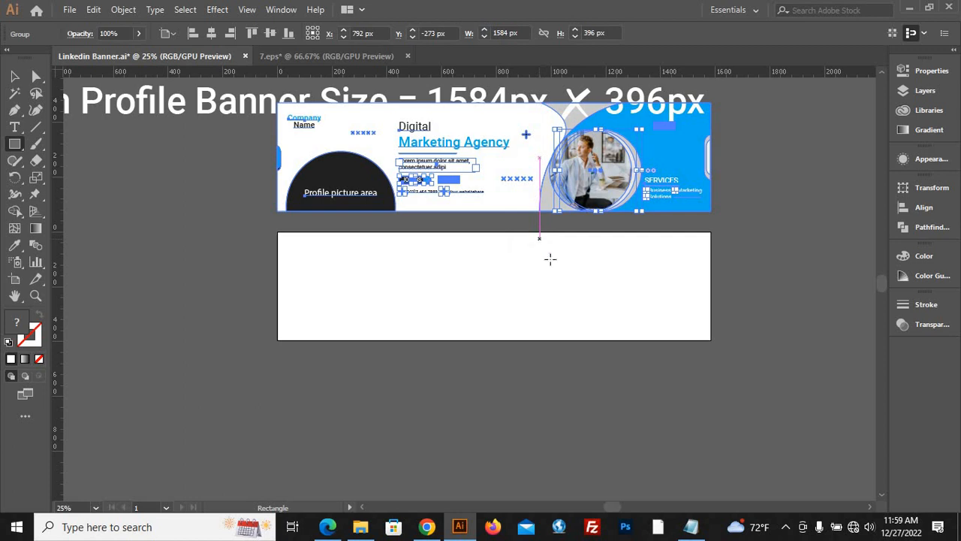
mouse_move(540, 239)
left_mouse_down()
mouse_move(581, 298)
mouse_move(690, 341)
mouse_move(712, 341)
left_mouse_up()
key("v")
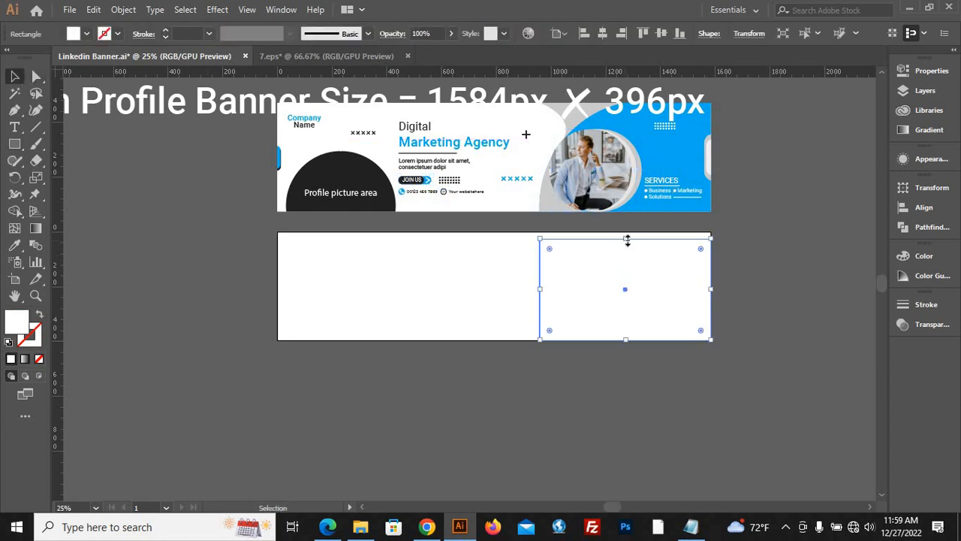
left_click_drag(625, 238, 625, 232)
Fill the new rectangle with the blue sampled from the finished banner's background using the Eyedropper.
left_click(14, 245)
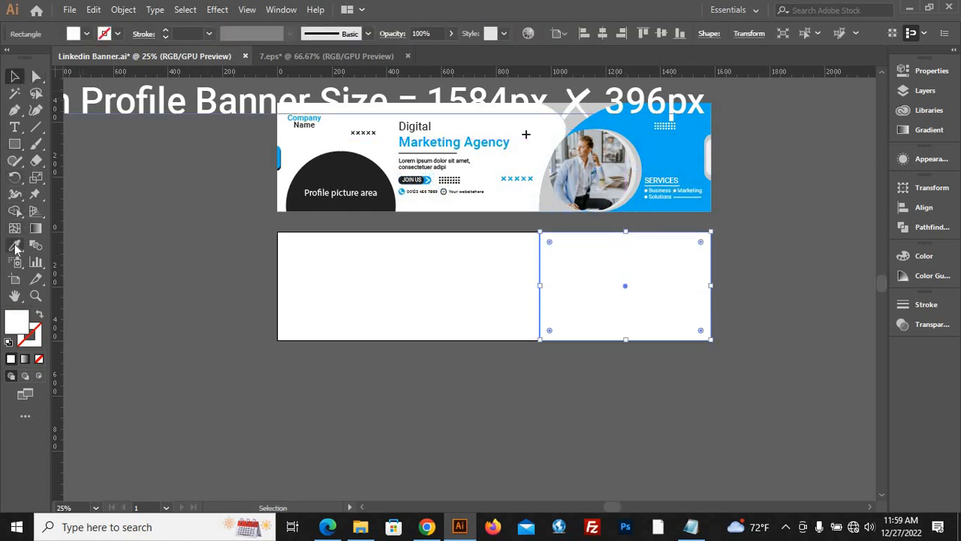
left_click(679, 148)
left_click(17, 79)
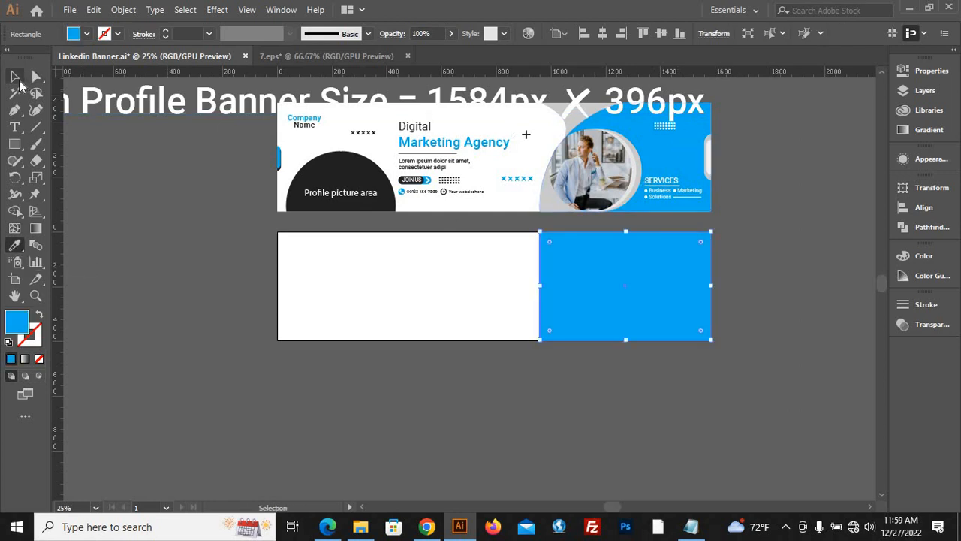
Round only the blue rectangle's upper-left corner to 396 px and deselect the shape.
left_click(35, 76)
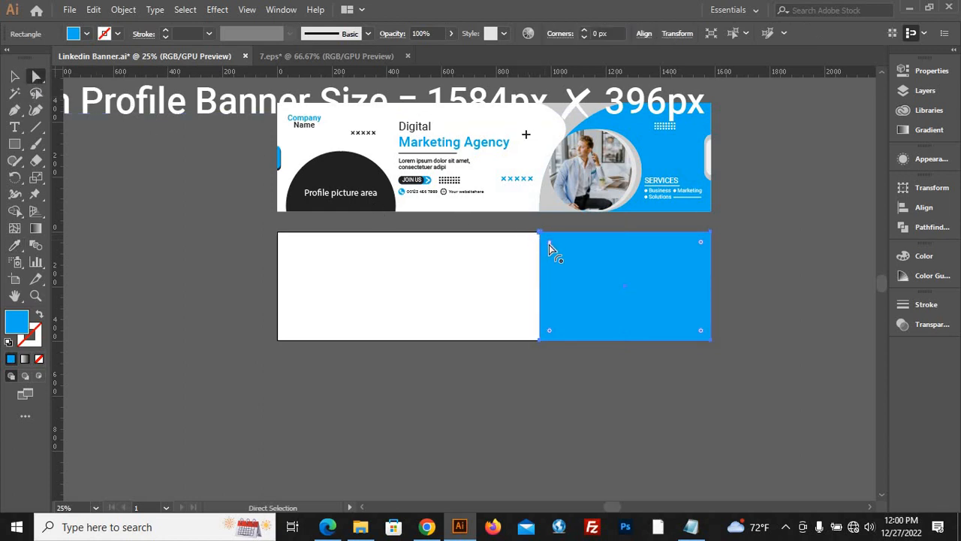
left_click_drag(549, 243, 741, 305)
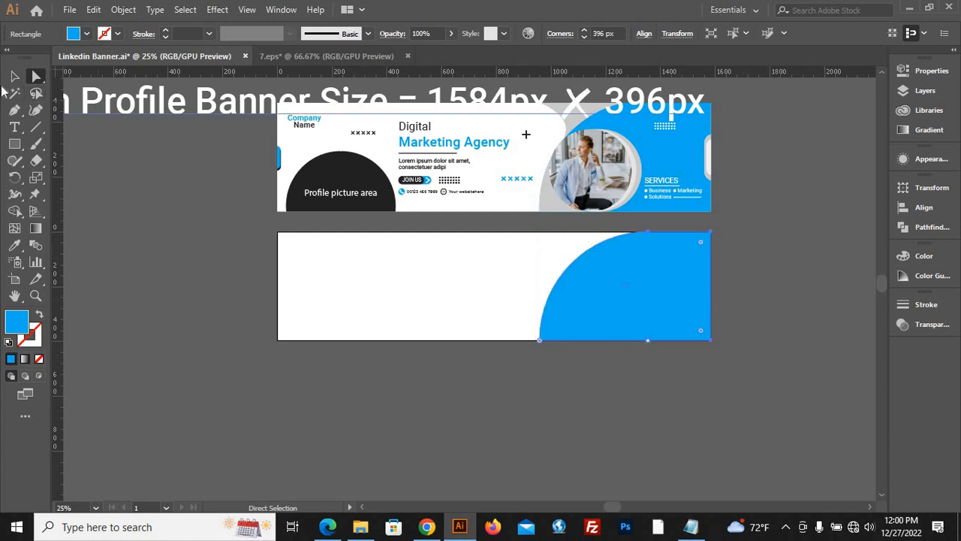
left_click(15, 76)
left_click(750, 391)
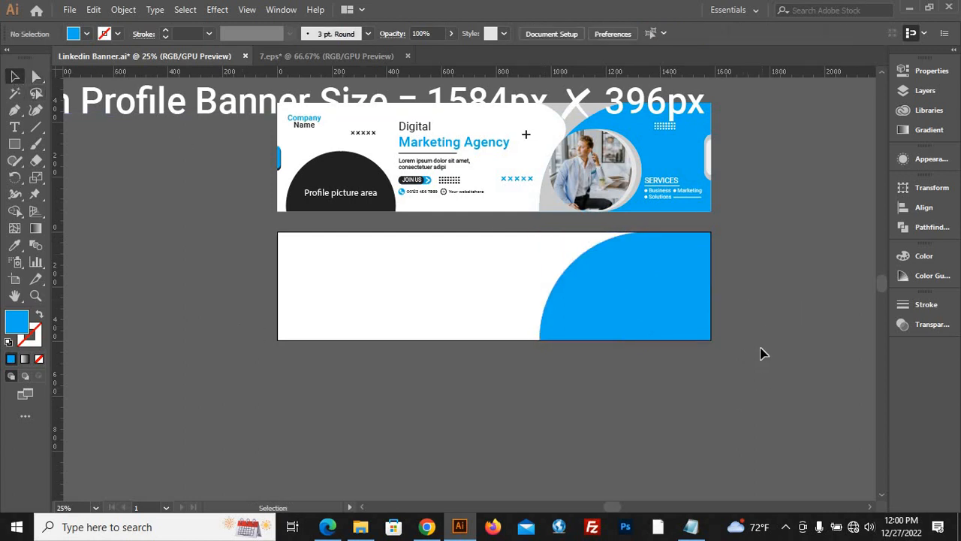
Draw a circle slightly smaller than the artboard's height below the artboard and fill it with light grey.
scroll(743, 319, "up", 2)
scroll(611, 333, "down", 1)
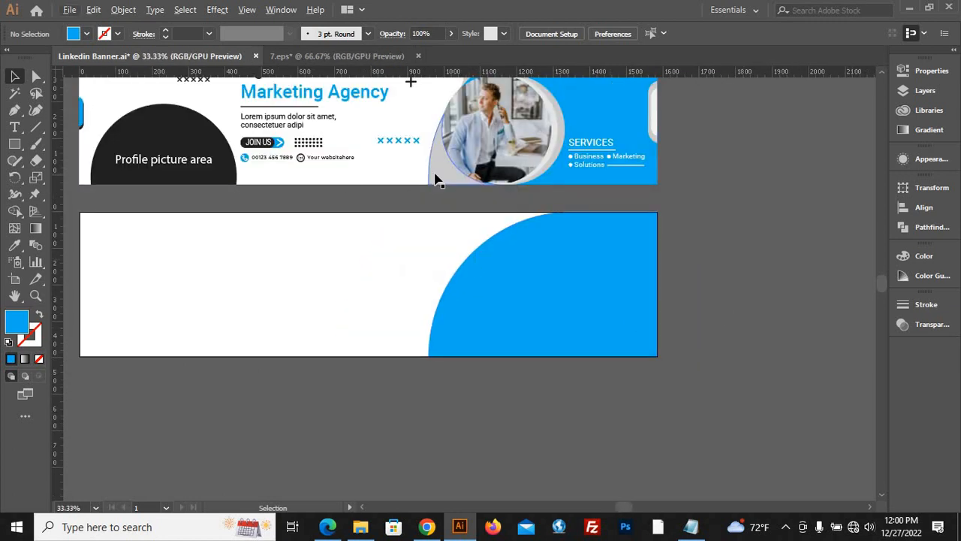
left_click(15, 145)
left_click_drag(14, 146, 88, 176)
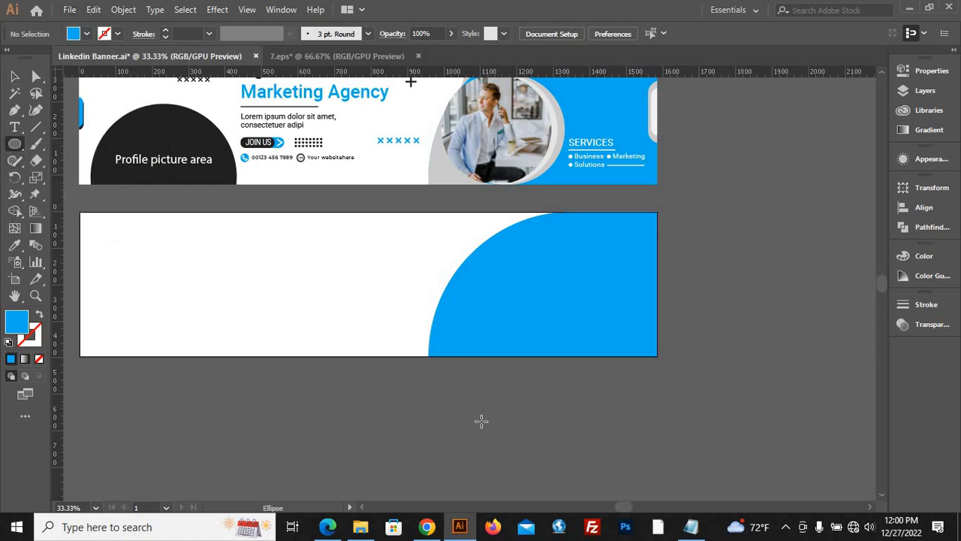
left_click_drag(480, 420, 546, 460)
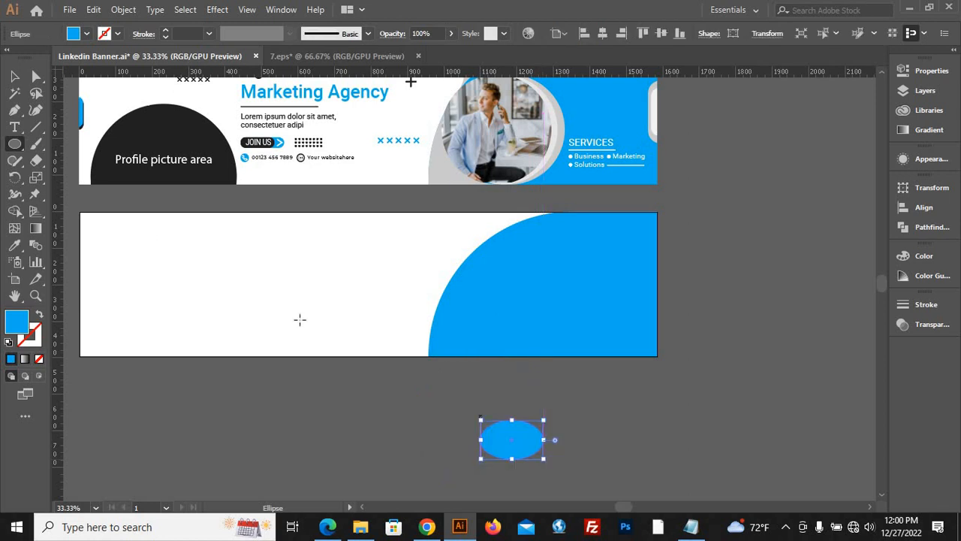
key("ctrl+z")
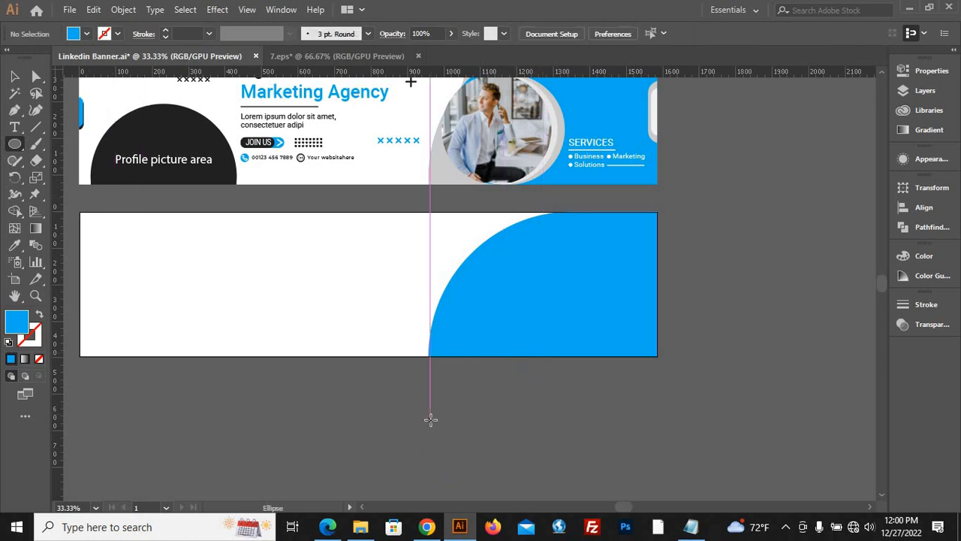
left_click_drag(430, 419, 503, 487)
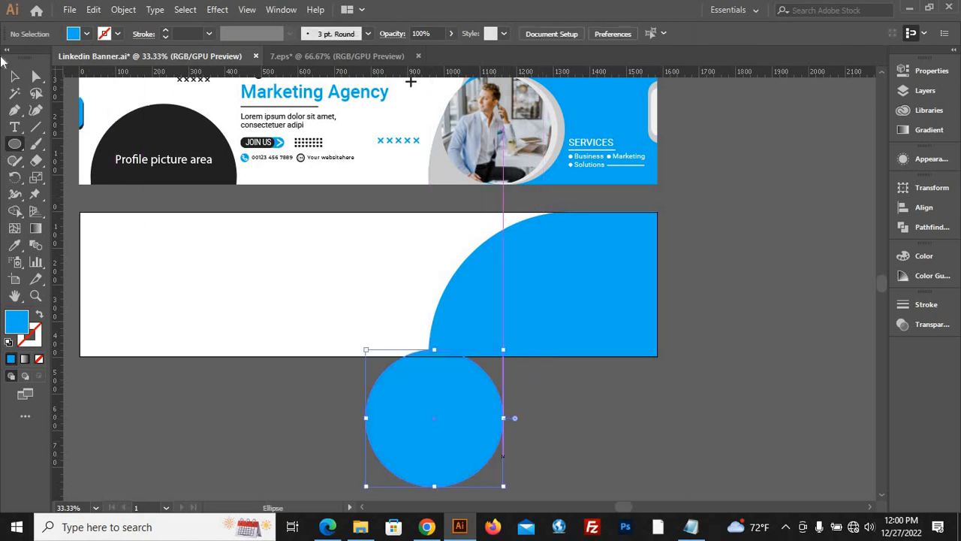
left_click(87, 34)
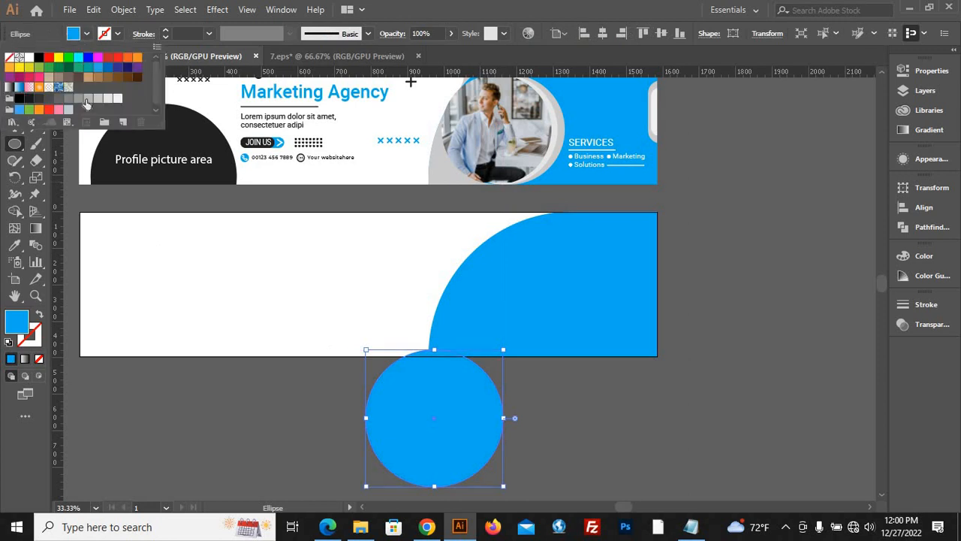
left_click(86, 99)
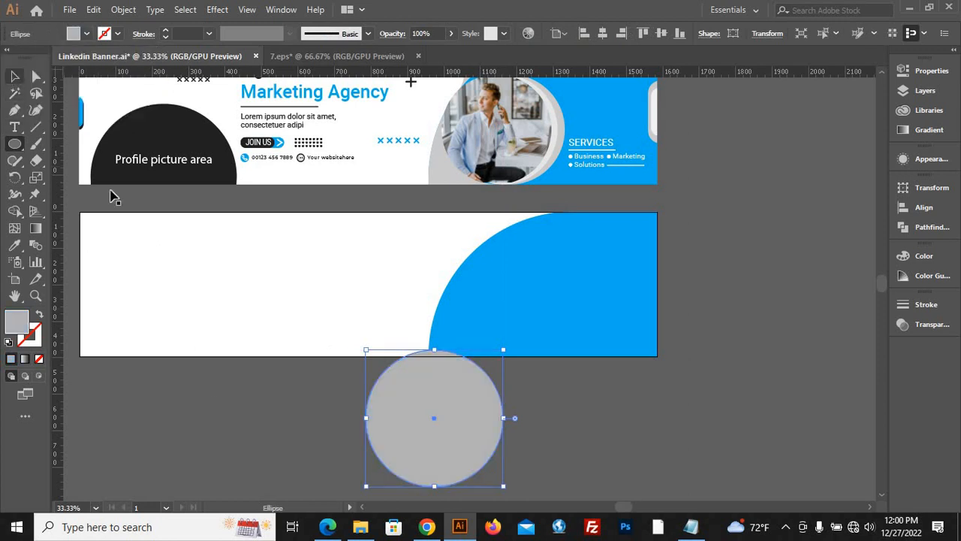
Move the grey circle onto the artboard, overlapping the blue shape's curved edge and slightly crossing the artboard's lower edge.
key("v")
left_click(606, 449)
left_click_drag(500, 435, 580, 318)
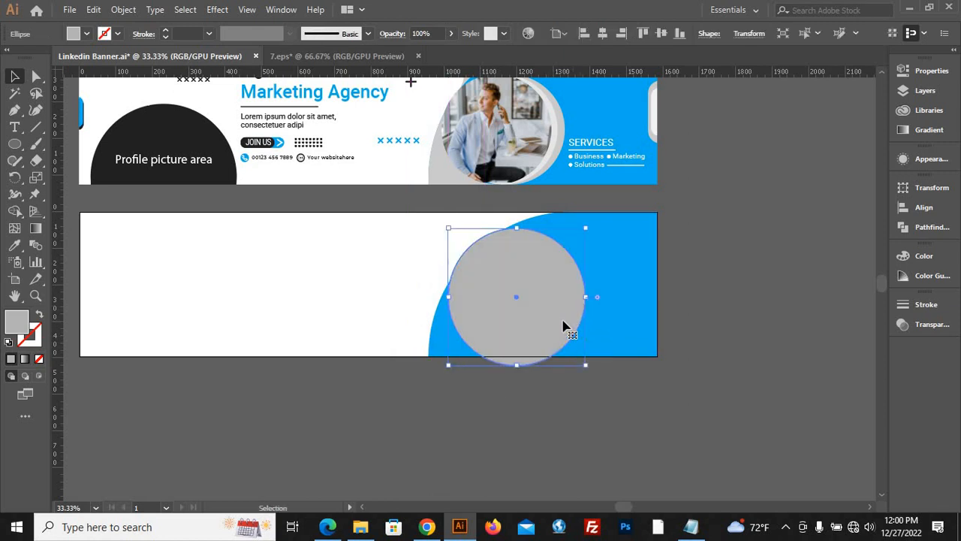
scroll(526, 313, "up", 1)
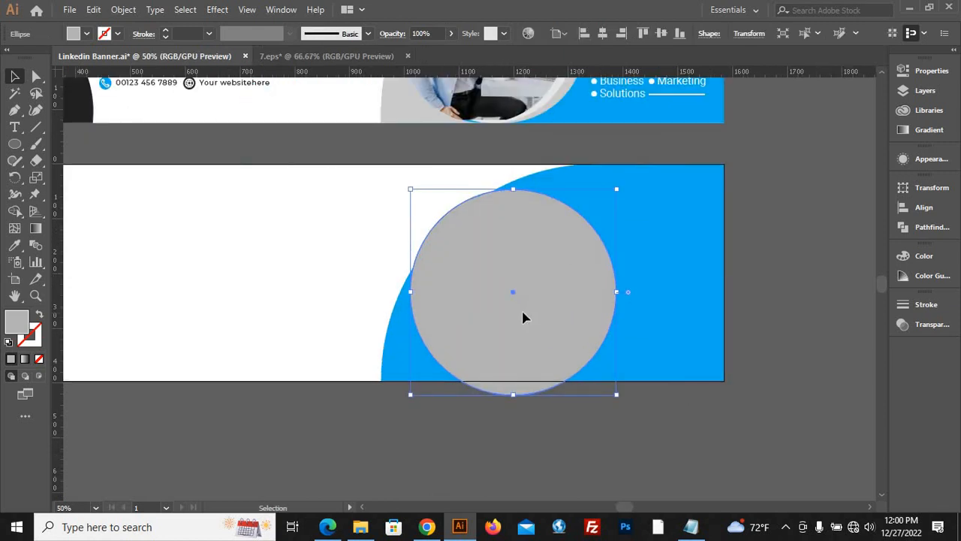
left_click_drag(524, 317, 524, 311)
left_click(363, 415)
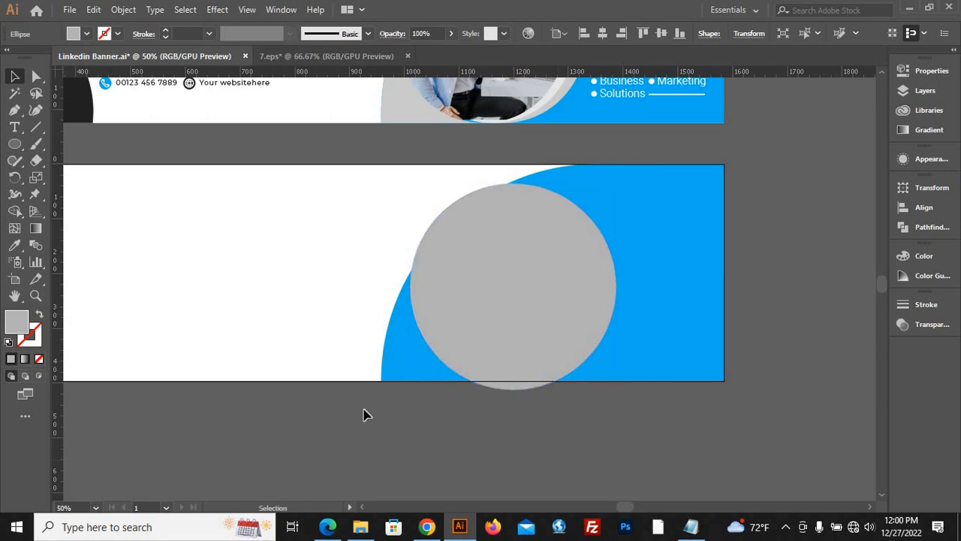
Duplicate the blue shape and grey circle together to the empty canvas right of the artboard.
scroll(363, 415, "down", 3)
scroll(356, 399, "up", 1)
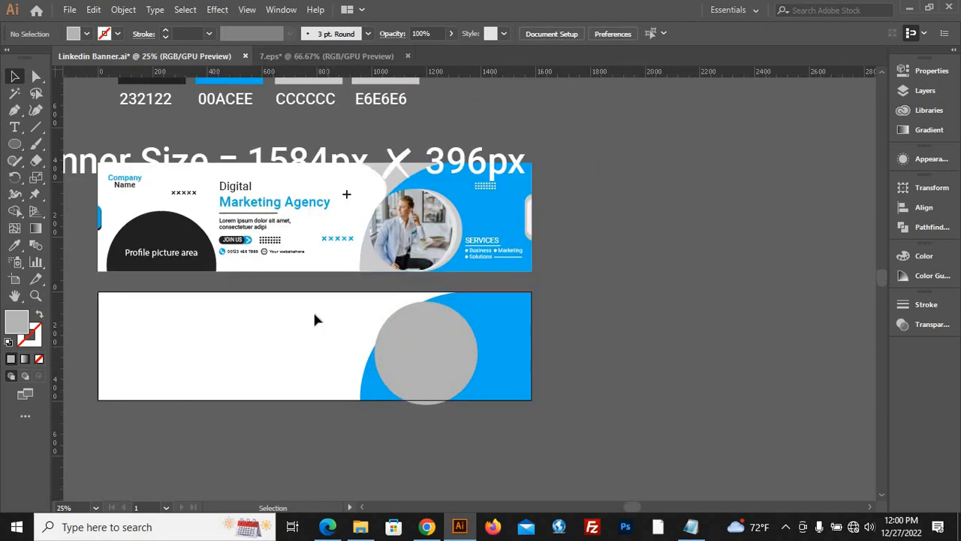
left_click_drag(536, 401, 774, 467)
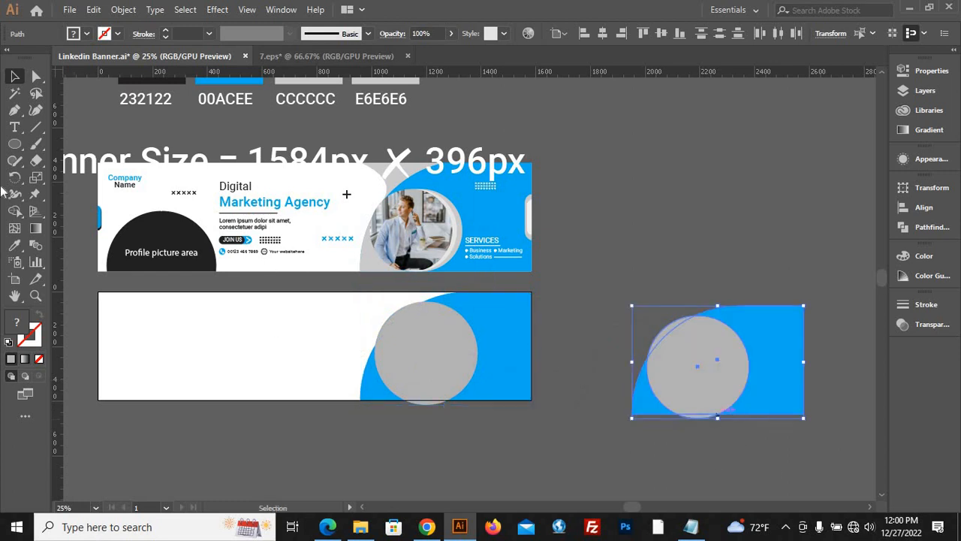
Trim the duplicated shapes with Shape Builder, keeping only the blue corner piece left of the circle, and deselect it.
left_click(14, 212)
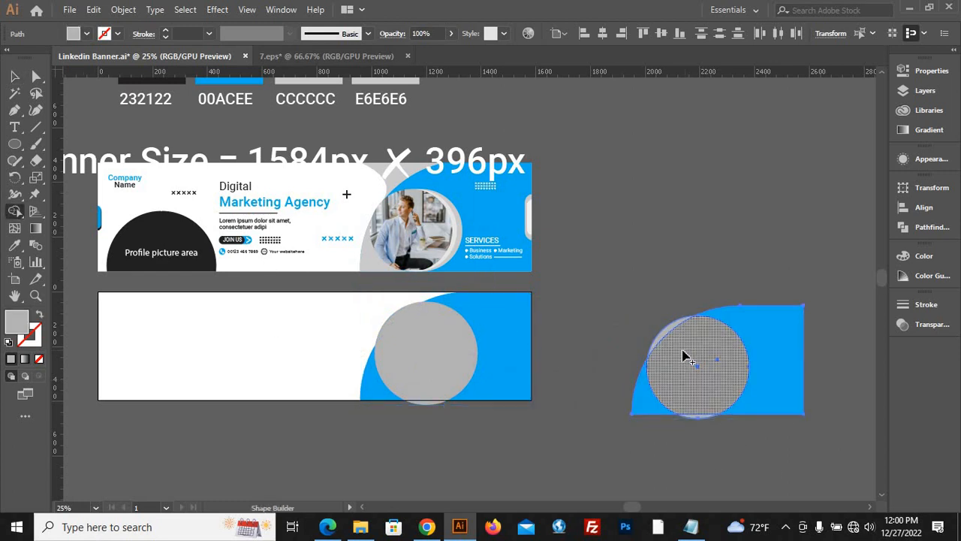
key("alt")
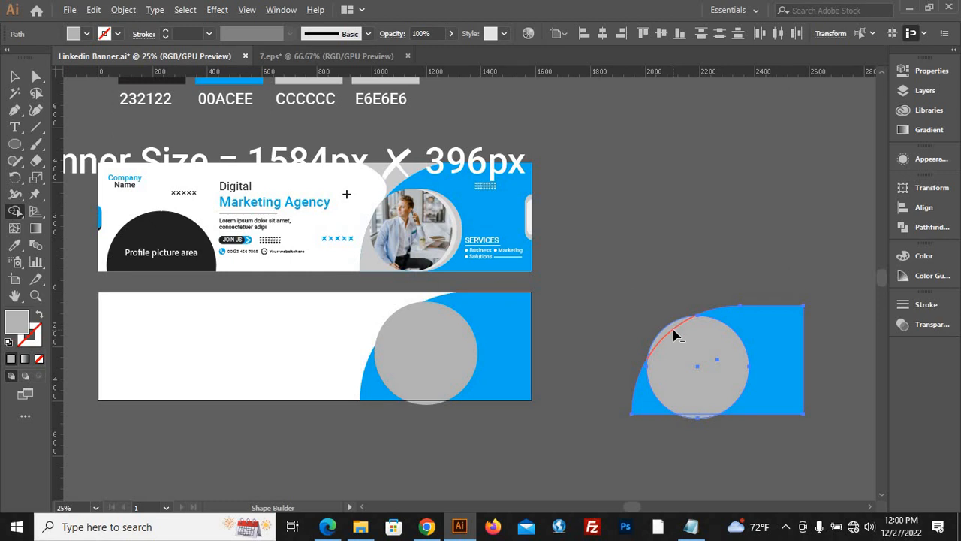
mouse_move(680, 341)
left_mouse_down()
mouse_move(722, 393)
mouse_move(744, 402)
mouse_move(774, 396)
left_mouse_up()
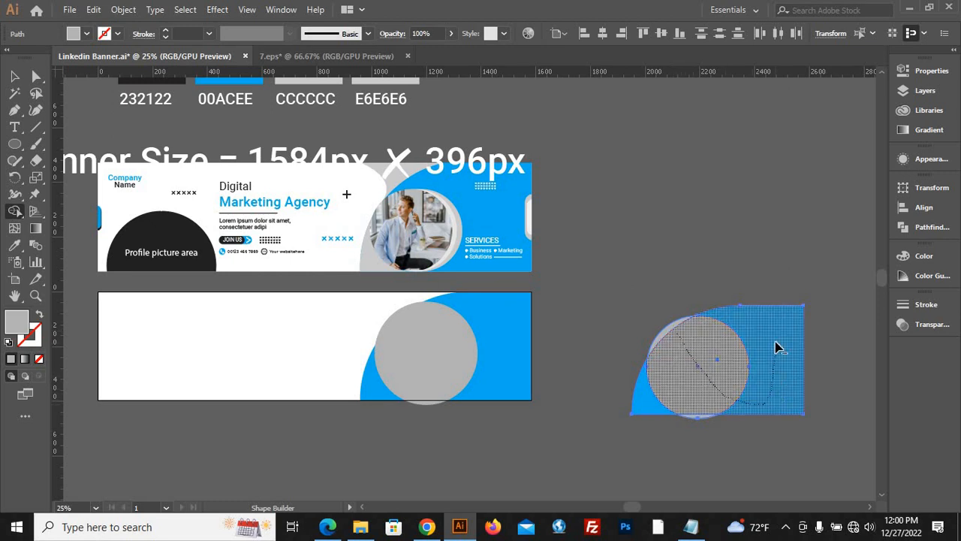
left_click_drag(778, 347, 778, 397)
left_click(692, 416, "alt")
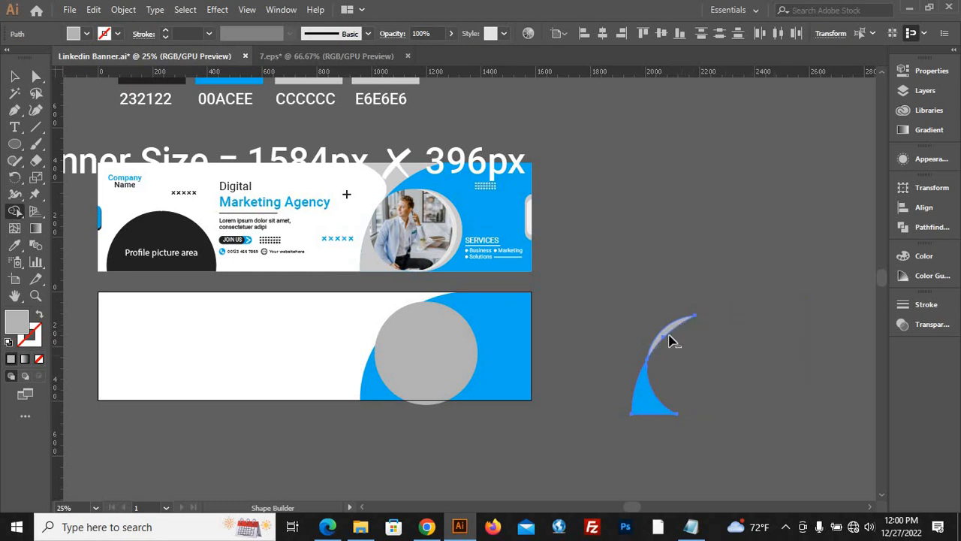
left_click(671, 338, "alt")
key("v")
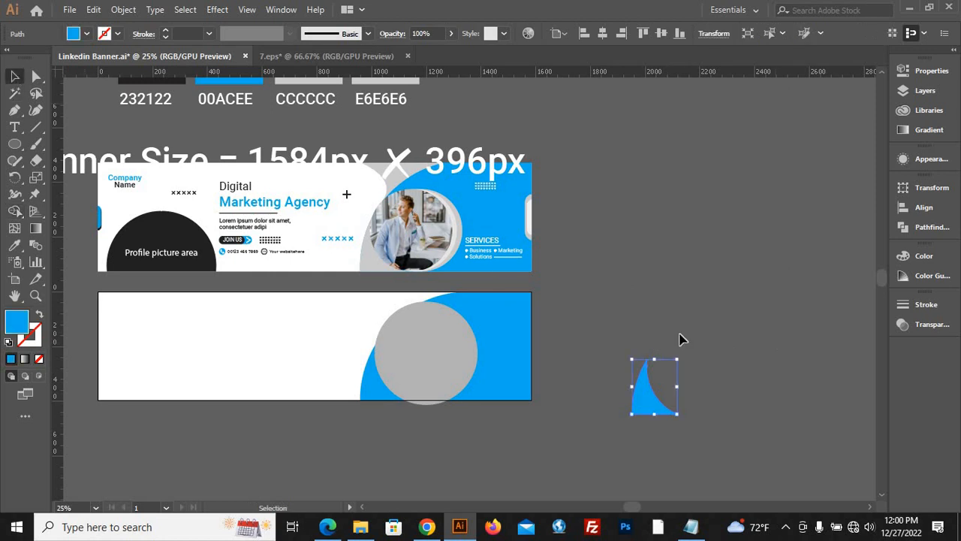
left_click(733, 351)
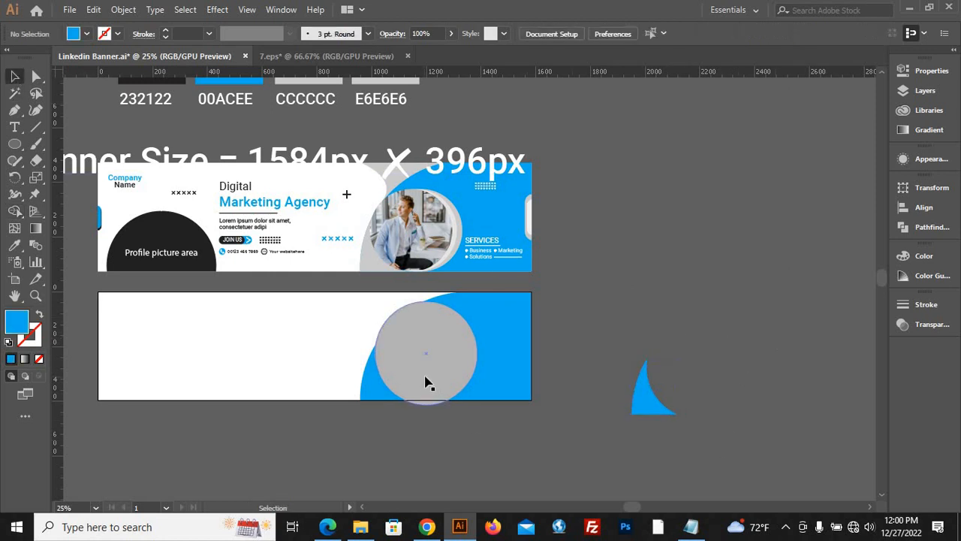
Move the blue corner piece onto the artboard's blue shape at its lower-left corner and fill it with the finished banner's light grey.
left_click_drag(656, 413, 373, 401)
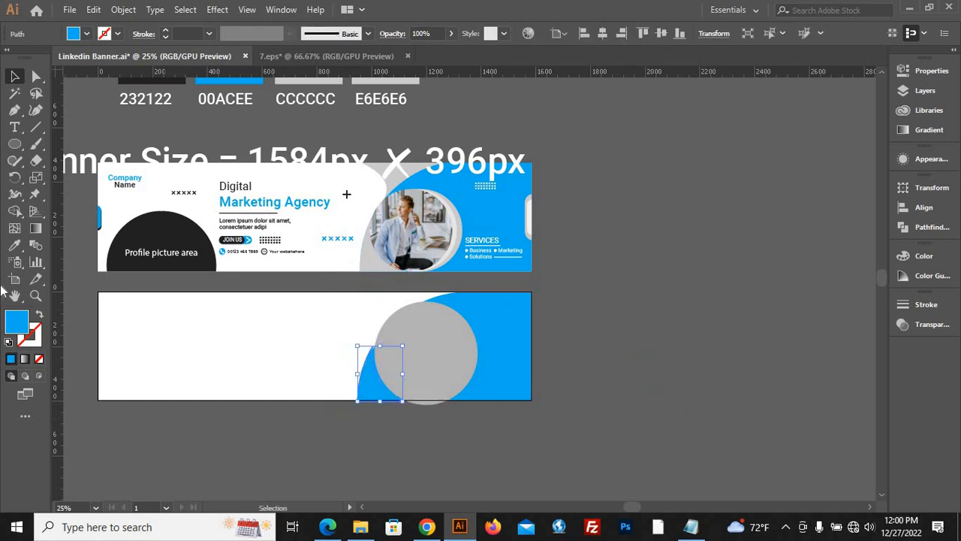
left_click(15, 245)
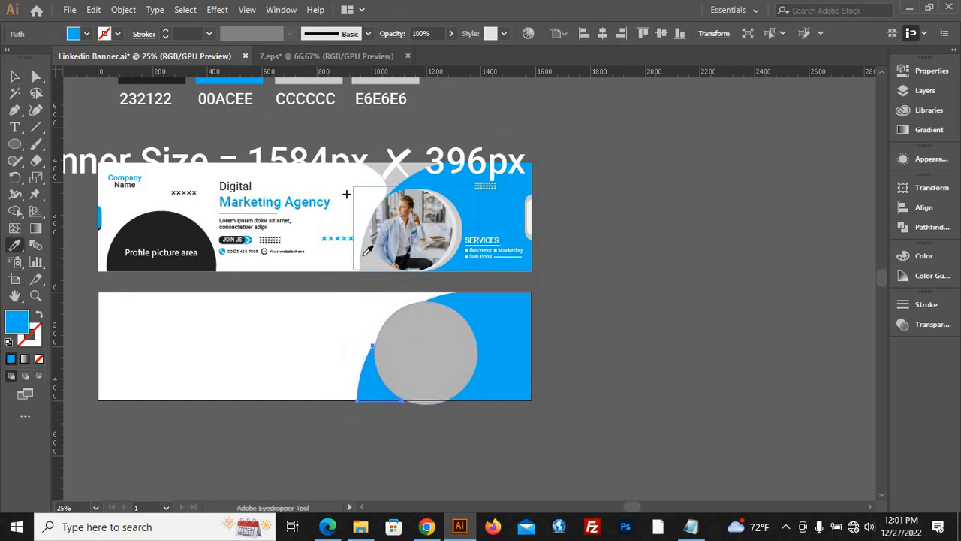
left_click(383, 259)
left_click(14, 76)
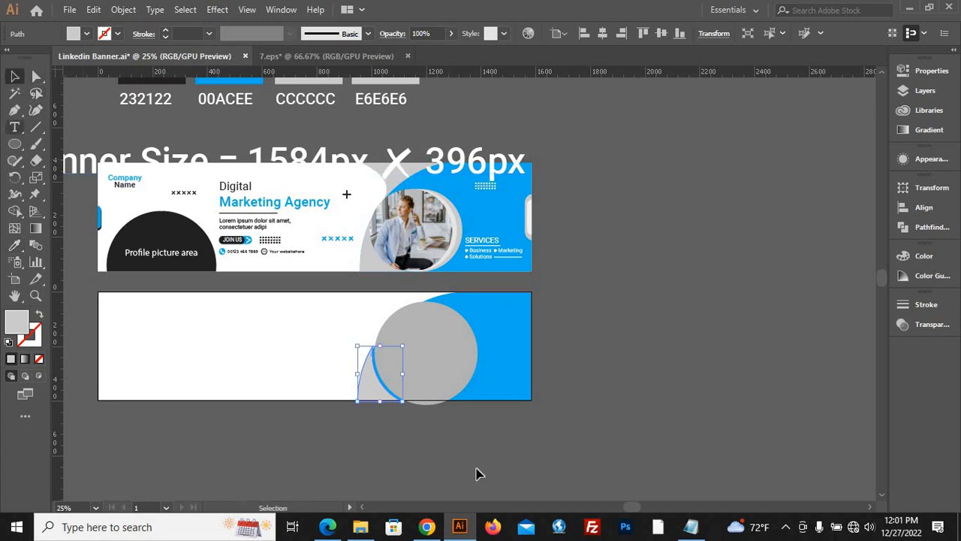
left_click(453, 438)
Shrink the grey circle and reposition it and the light grey corner piece so their curved edges nearly meet.
scroll(439, 406, "up", 4)
left_click(386, 359)
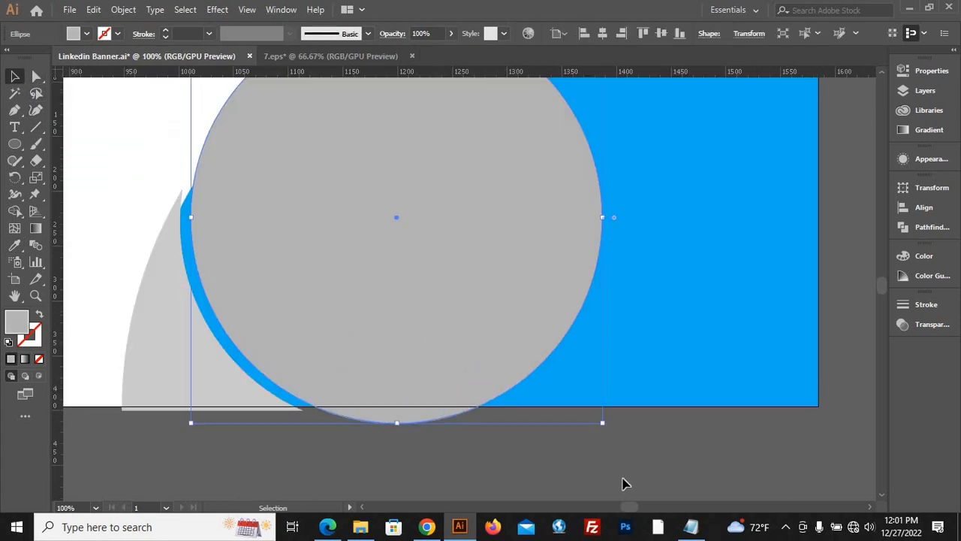
left_click_drag(598, 420, 584, 404)
left_click(203, 414)
left_click_drag(213, 402, 178, 403)
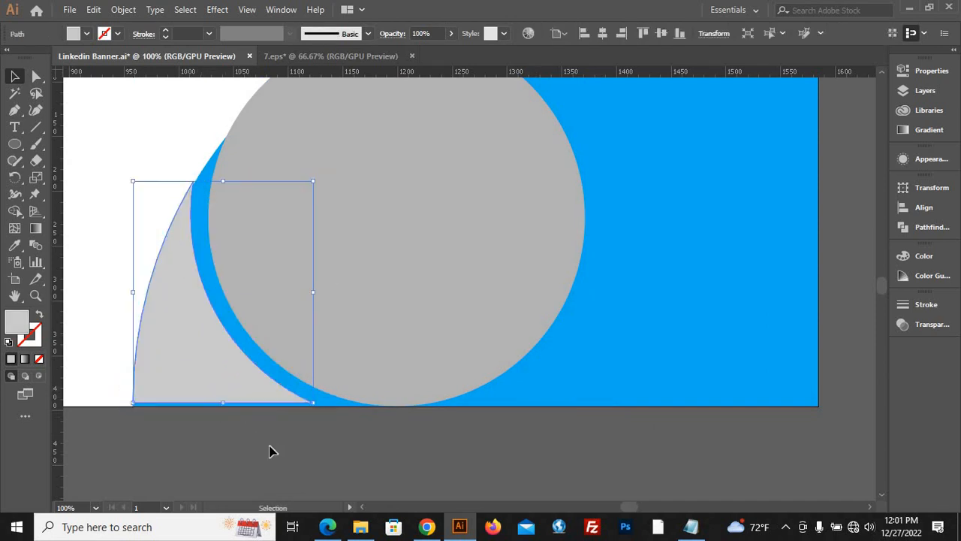
left_click_drag(448, 325, 438, 330)
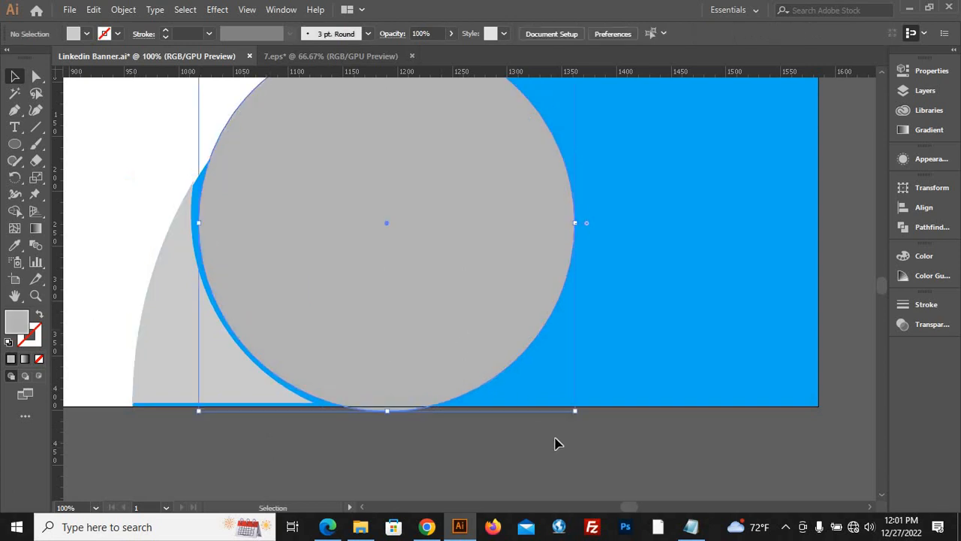
left_click_drag(576, 413, 571, 407)
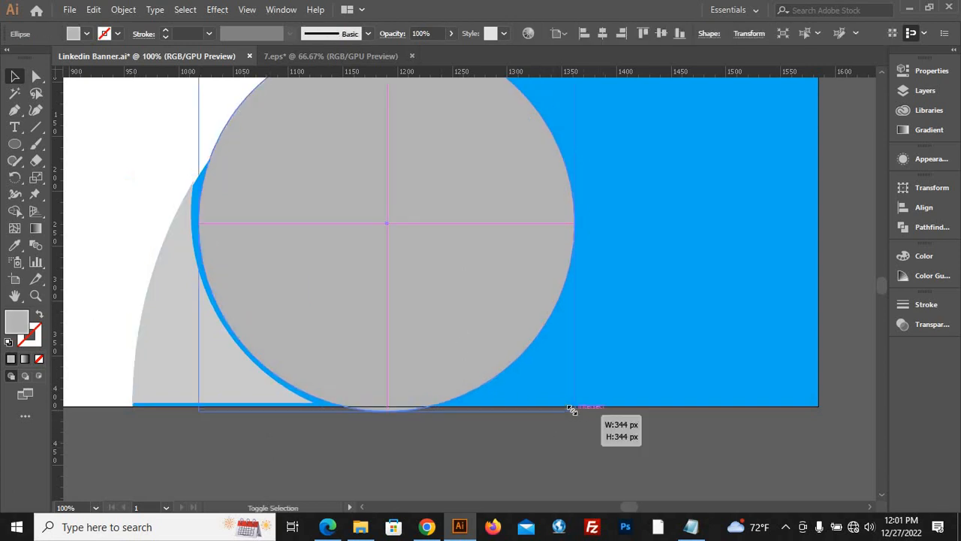
left_click_drag(377, 308, 369, 310)
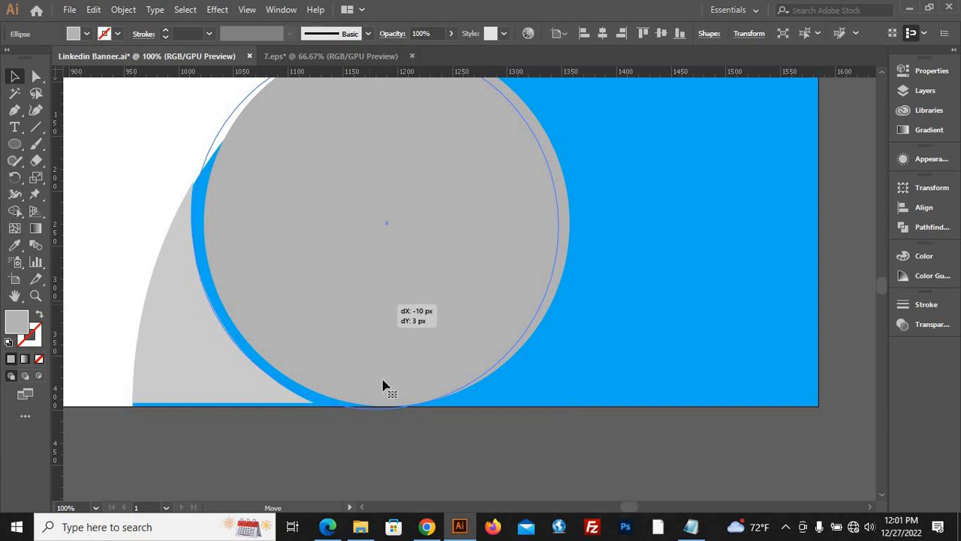
left_click_drag(383, 386, 384, 386)
left_click(403, 482)
Rest the circle on the artboard's lower edge and fit the light grey piece into the blue shape's lower-left corner.
scroll(228, 390, "up", 2)
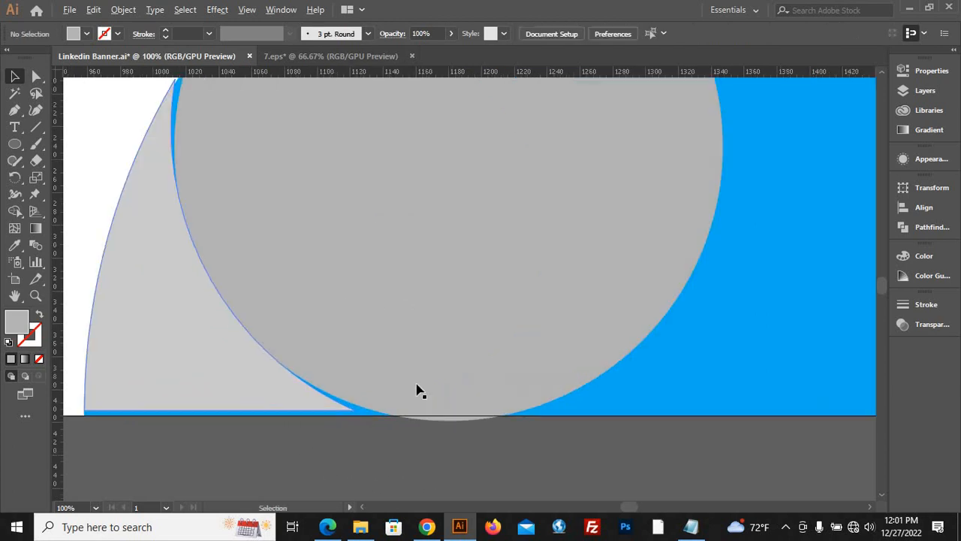
left_click_drag(492, 365, 488, 360)
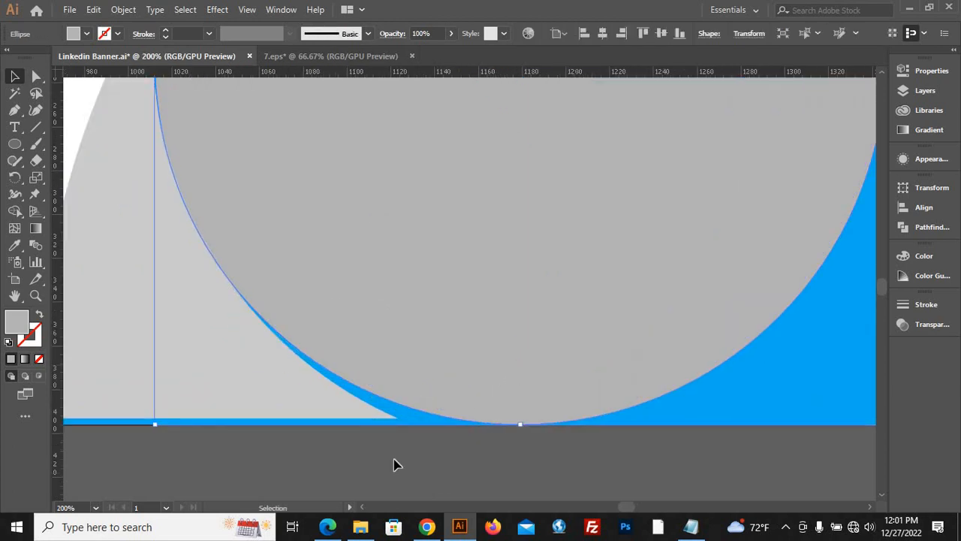
left_click(304, 442)
left_click_drag(309, 403, 359, 409)
scroll(557, 484, "down", 3)
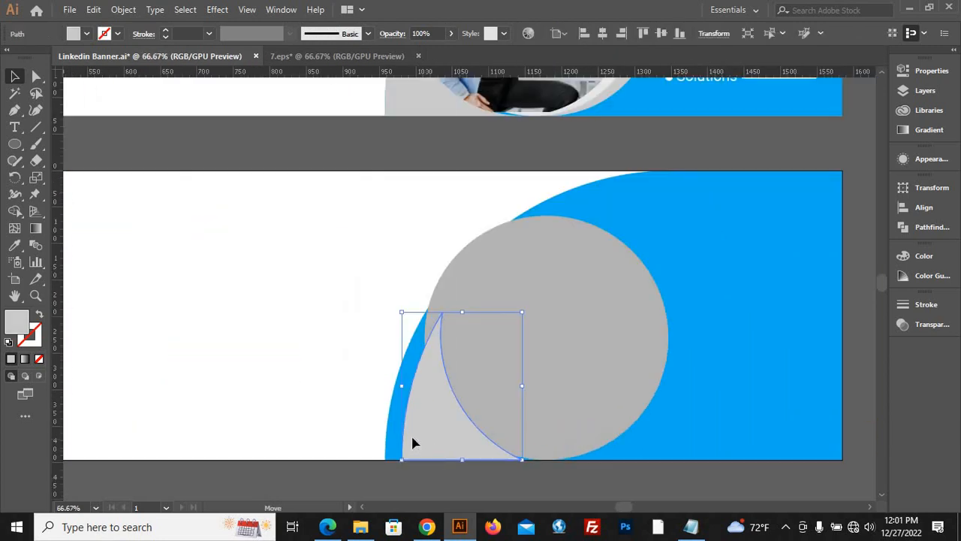
left_click_drag(413, 443, 397, 443)
left_click(301, 435)
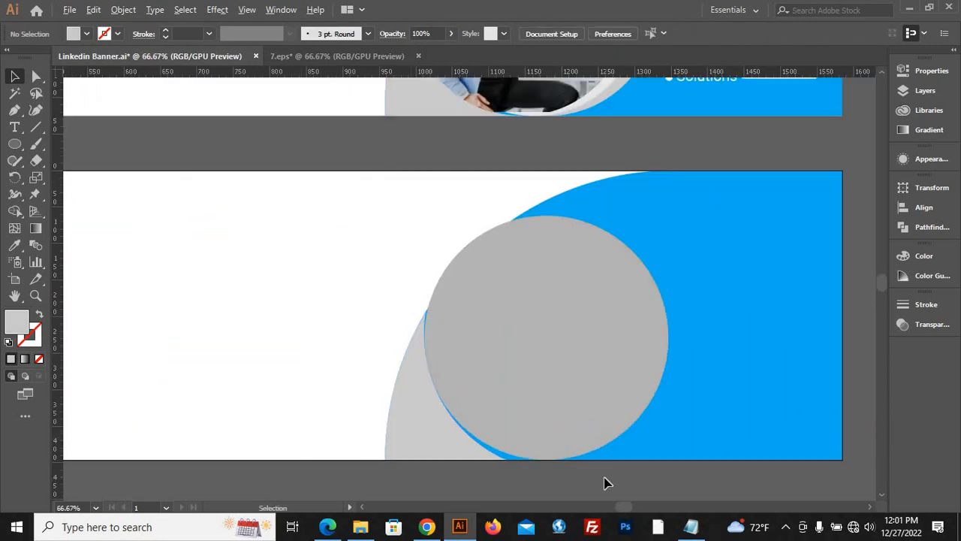
scroll(607, 483, "up", 1)
scroll(296, 375, "down", 2)
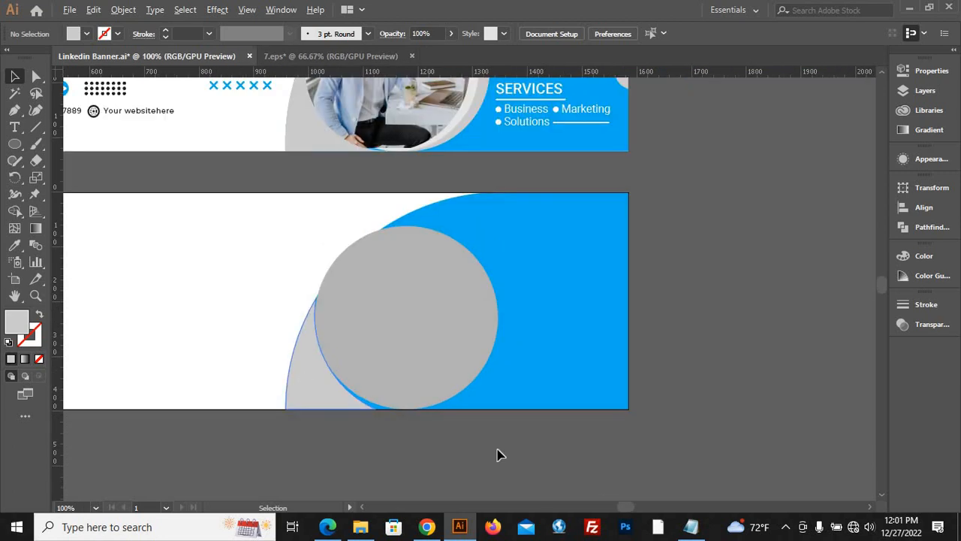
scroll(359, 387, "up", 1)
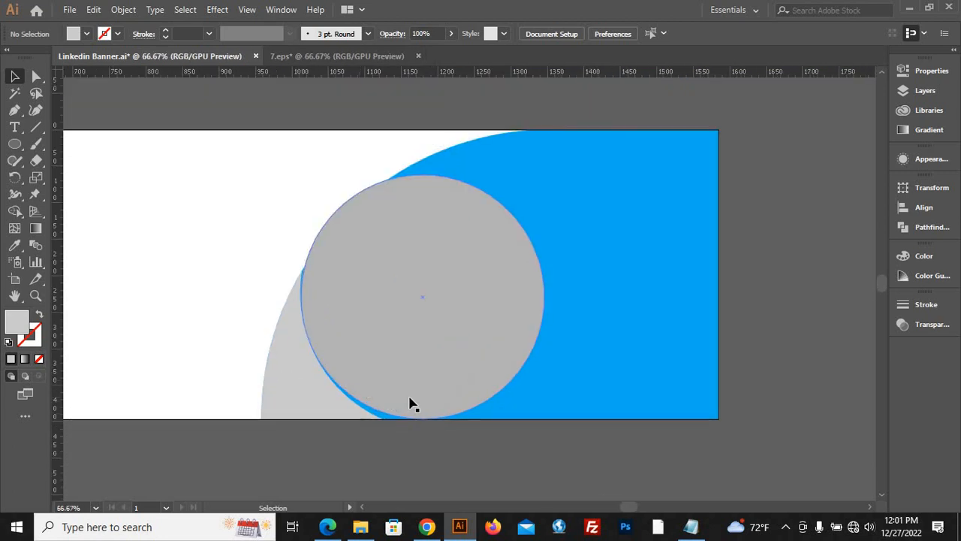
Delete the grey circle and the light grey corner piece from the artboard.
left_click(406, 395)
key("Delete")
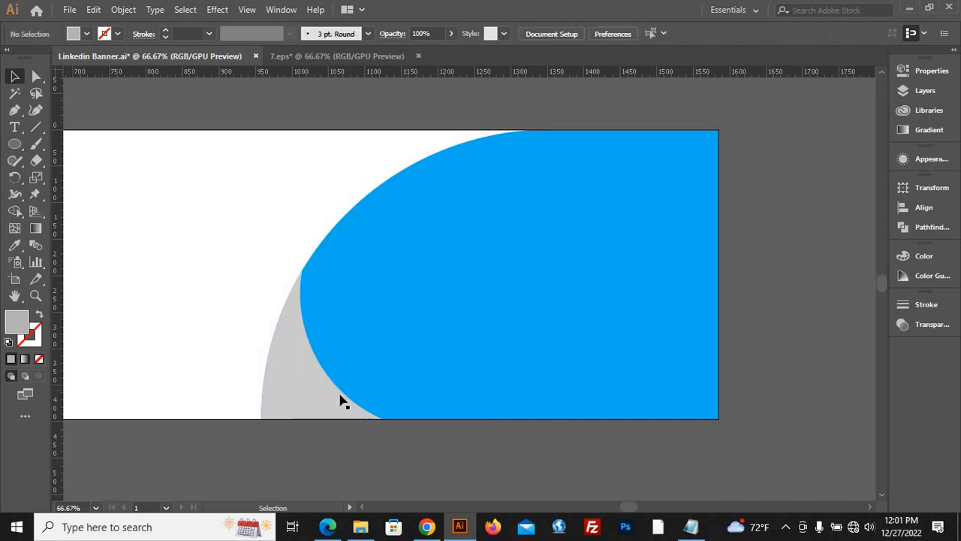
left_click(302, 401)
key("Delete")
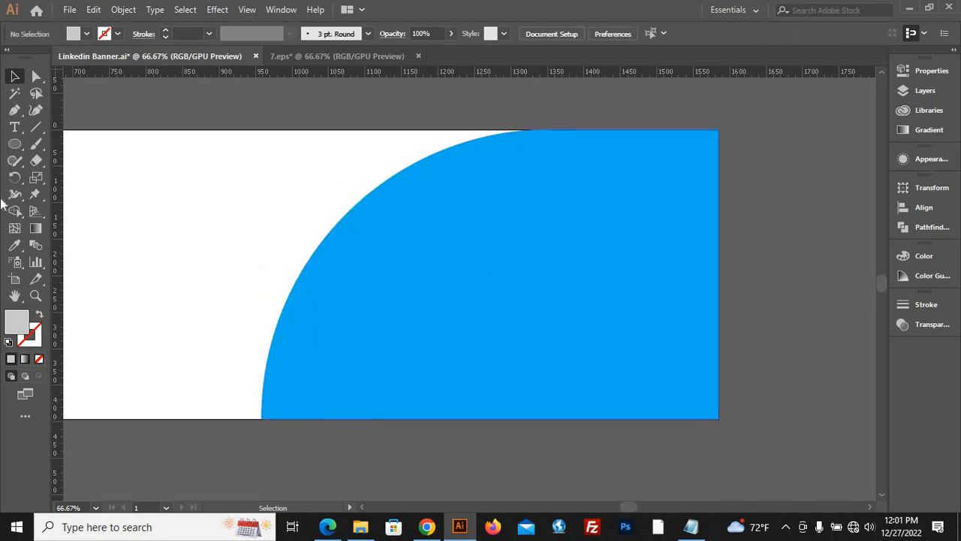
Draw a smaller light grey circle overlapping the blue shape's curved edge and rest it on the artboard's lower edge.
left_click(14, 143)
left_click(78, 179)
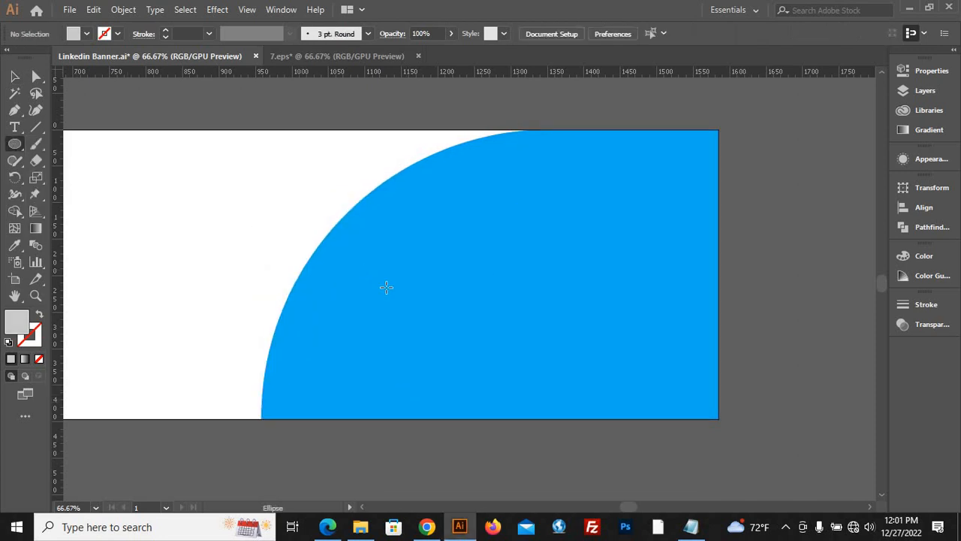
left_click_drag(392, 303, 499, 408)
left_click(15, 76)
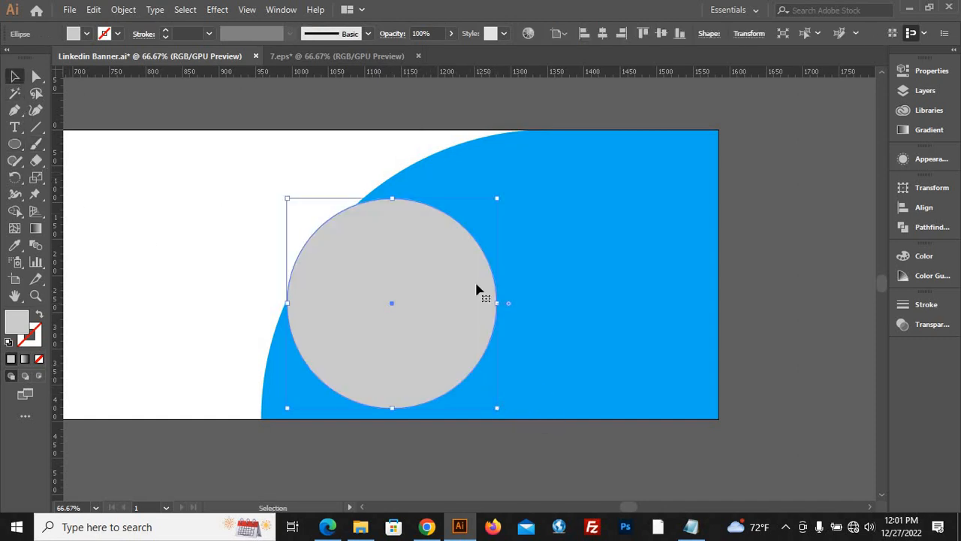
left_click_drag(446, 301, 452, 311)
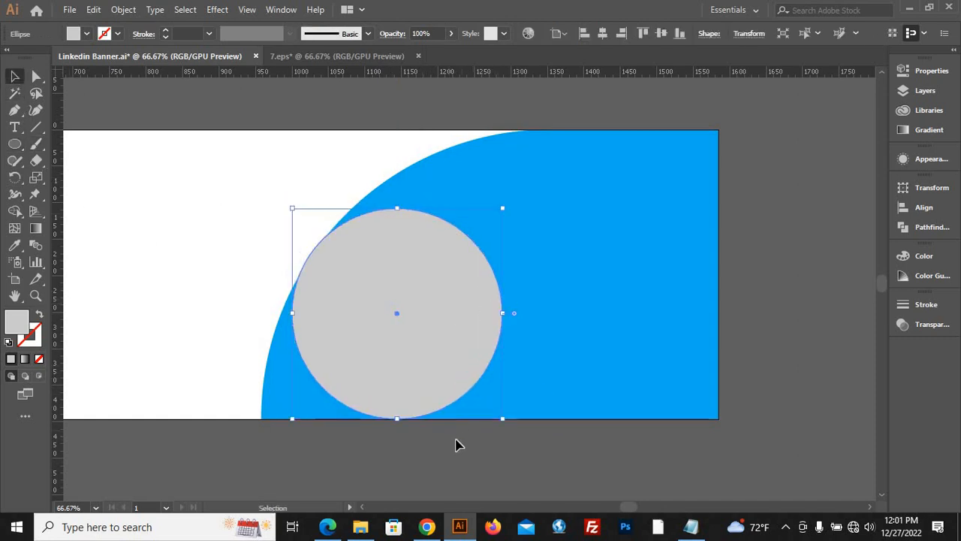
left_click(384, 460)
Duplicate the blue shape and the new light grey circle together to the empty canvas right of the artboard.
scroll(391, 434, "up", 2)
scroll(405, 435, "down", 3)
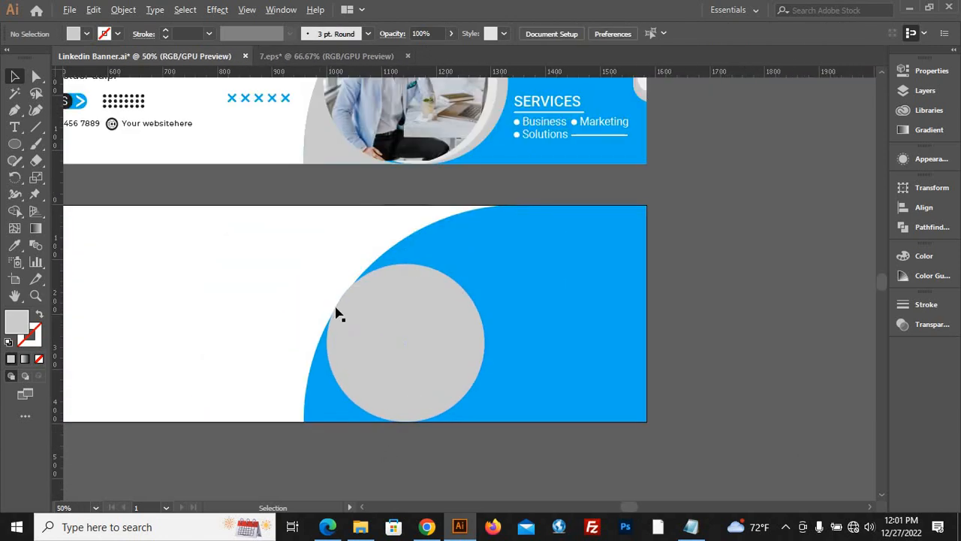
scroll(326, 293, "up", 5)
scroll(322, 267, "down", 7)
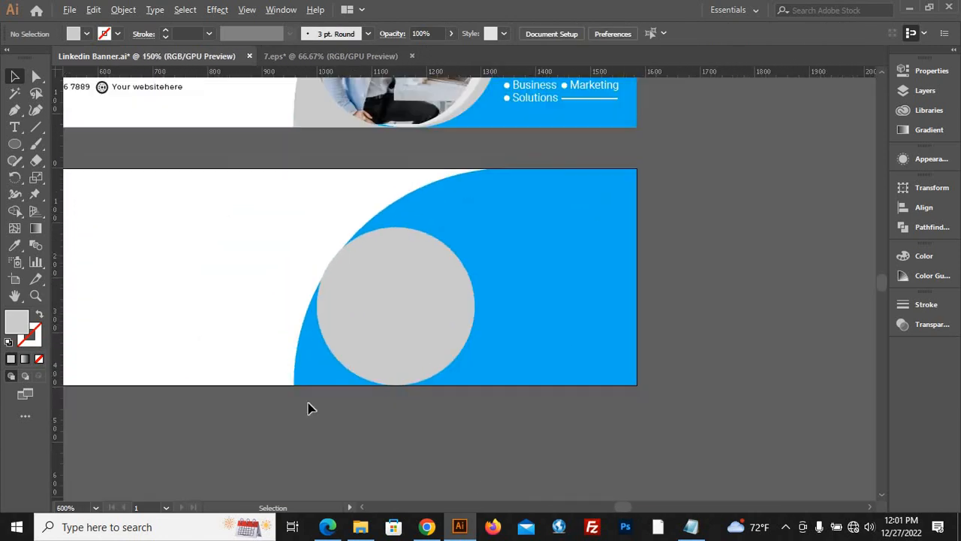
scroll(367, 395, "down", 3)
left_click(404, 383)
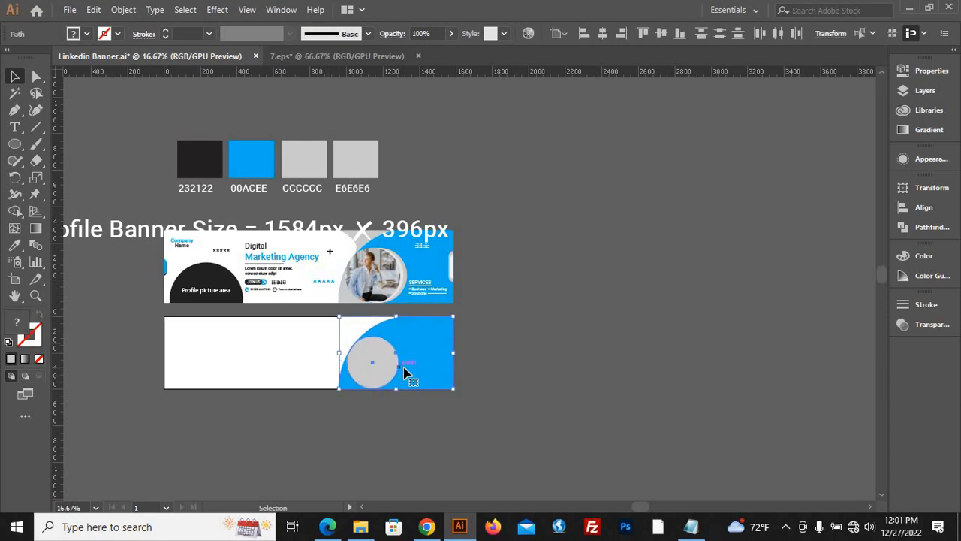
left_click_drag(426, 362, 635, 372)
Remove the copy's circle and remaining blue areas with Shape Builder, leaving only the pointed lower-left corner piece, and deselect it.
left_click(16, 213)
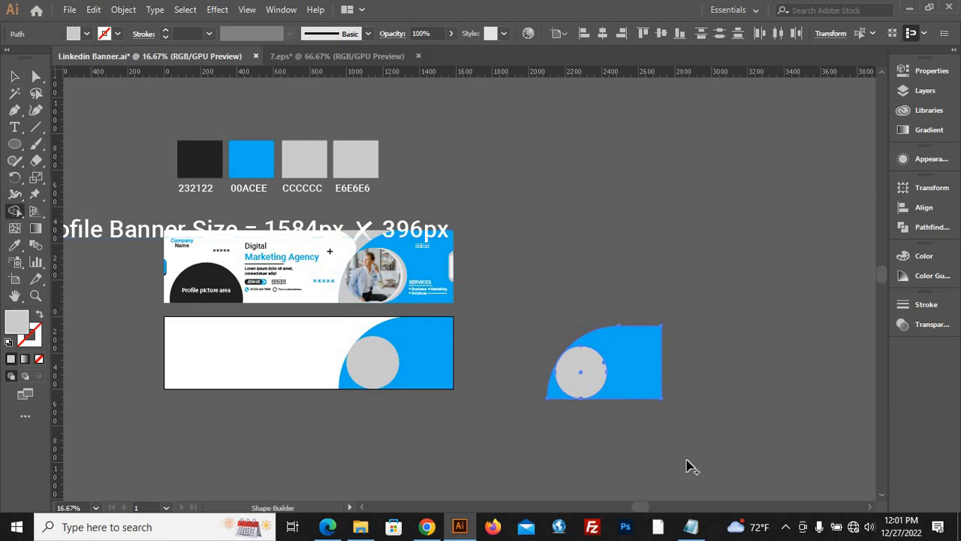
key("ctrl+equal")
key("ctrl+equal")
key("ctrl+equal")
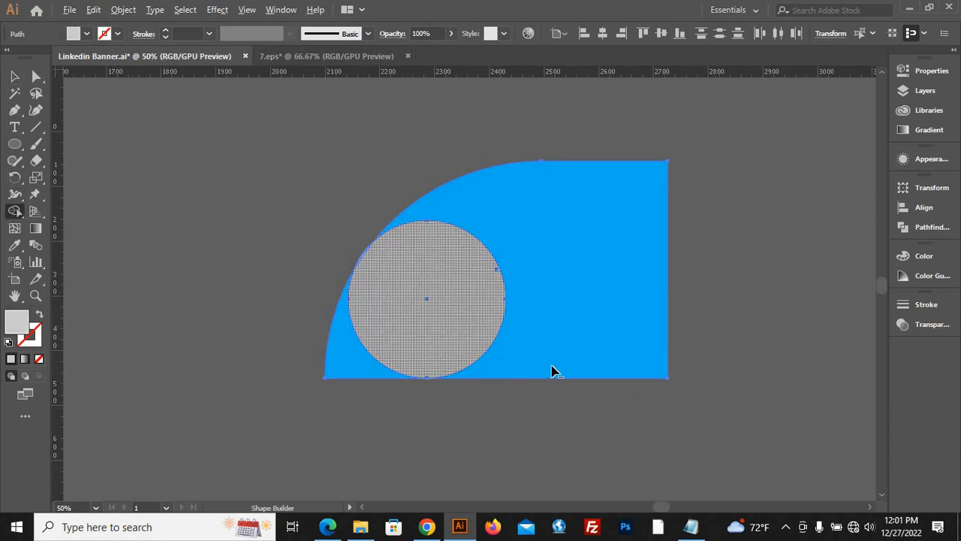
left_click_drag(552, 371, 374, 293)
left_click(361, 263, "alt")
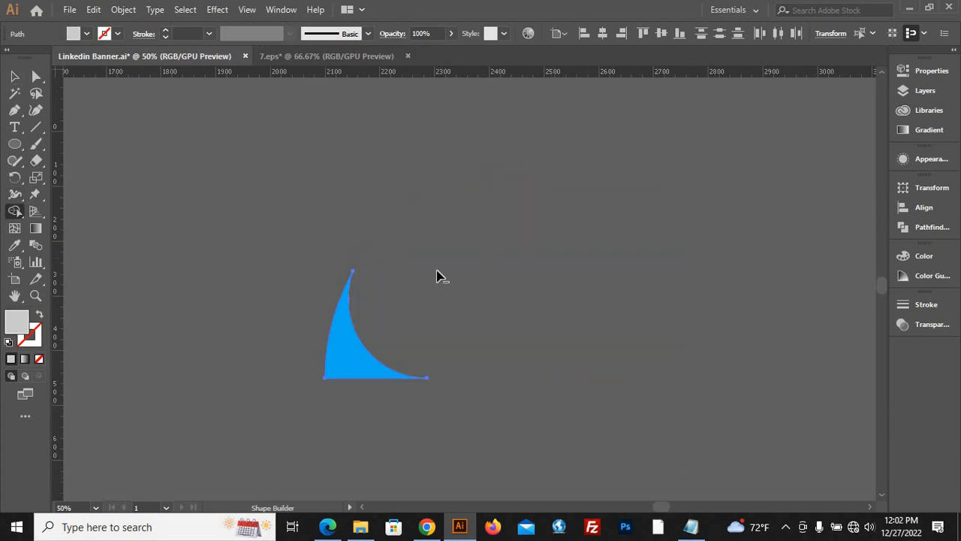
left_click(19, 80)
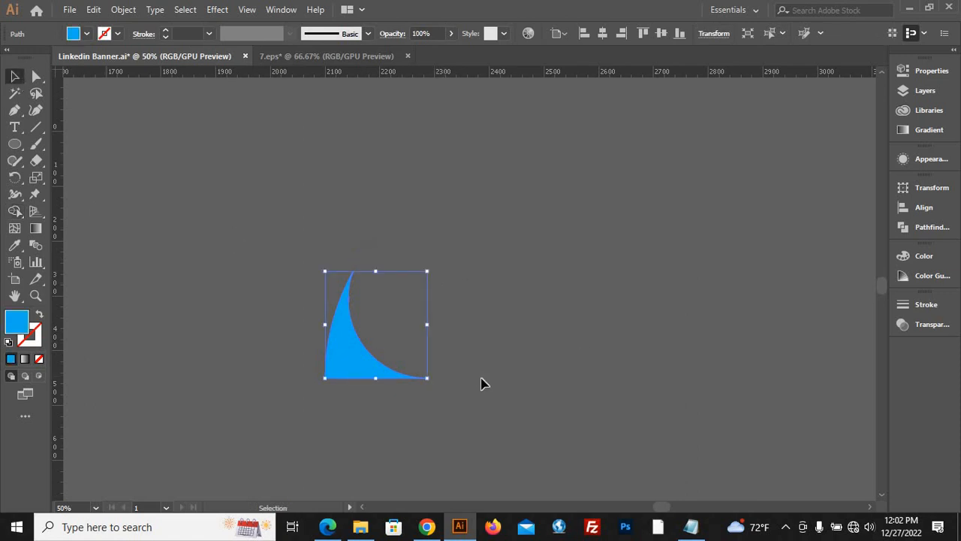
left_click(483, 380)
Place the new corner piece over the blue shape's lower-left corner and fill it with the light grey sampled from the finished banner.
scroll(676, 404, "down", 2)
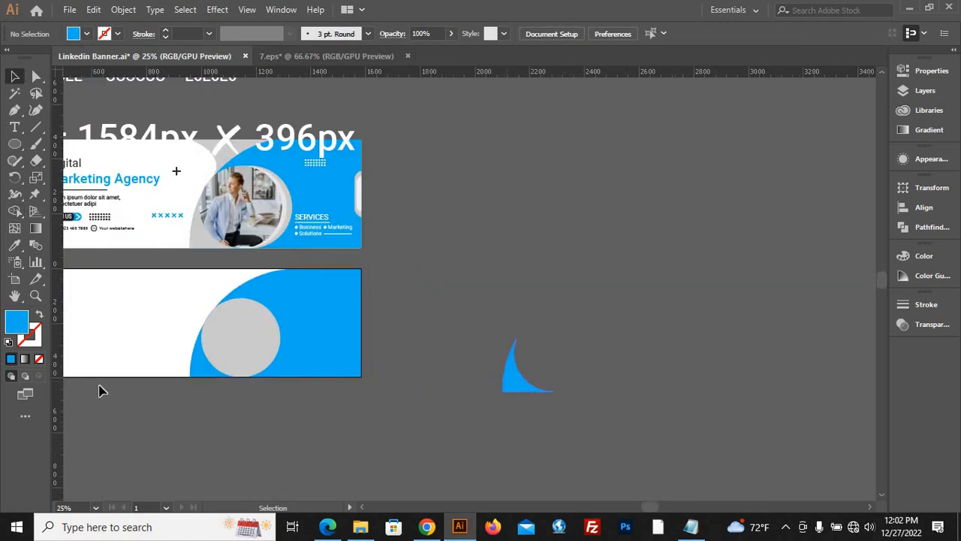
left_click_drag(101, 391, 193, 376)
left_click(14, 245)
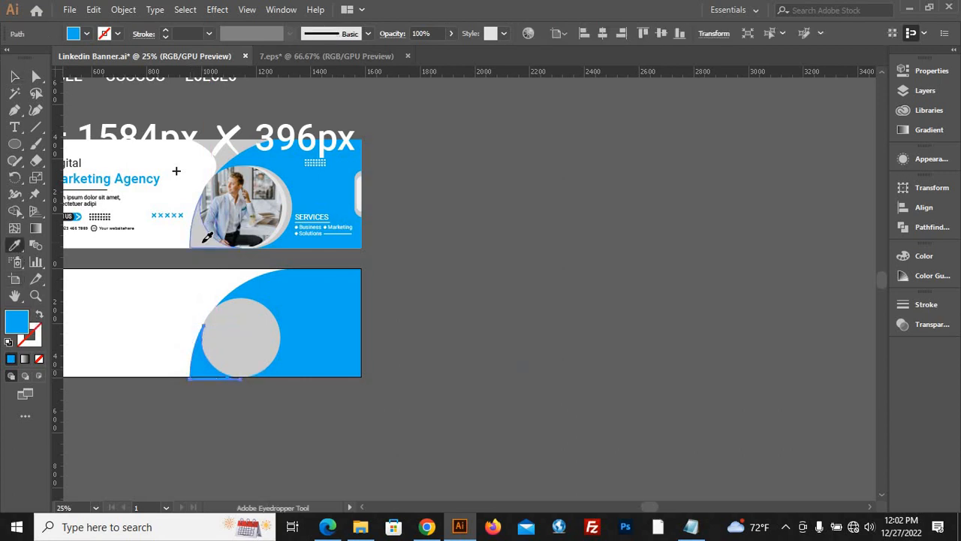
left_click(204, 242)
key("v")
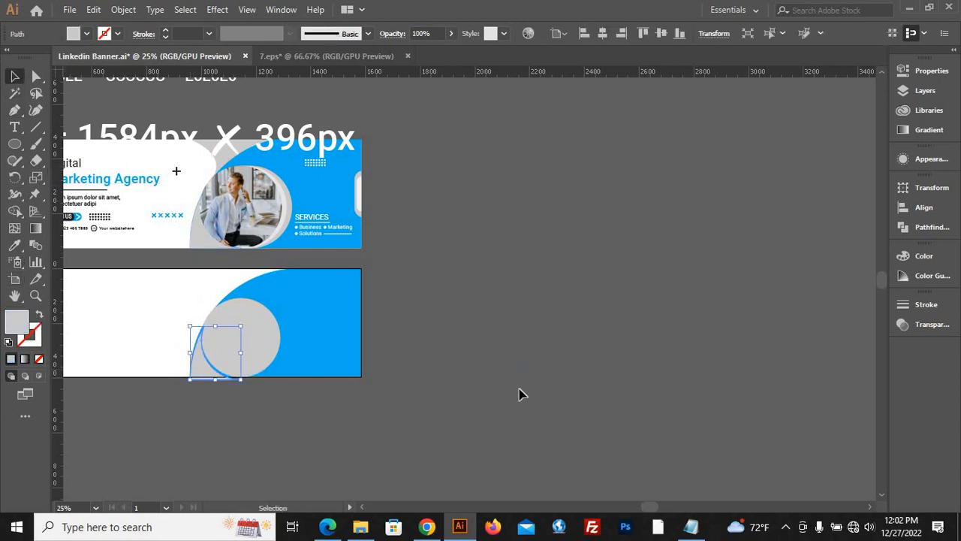
Align the light grey corner piece with the blue shape's curved left side and the artboard's lower edge, and deselect it.
left_click(523, 394)
scroll(204, 350, "up", 3)
scroll(204, 411, "up", 2)
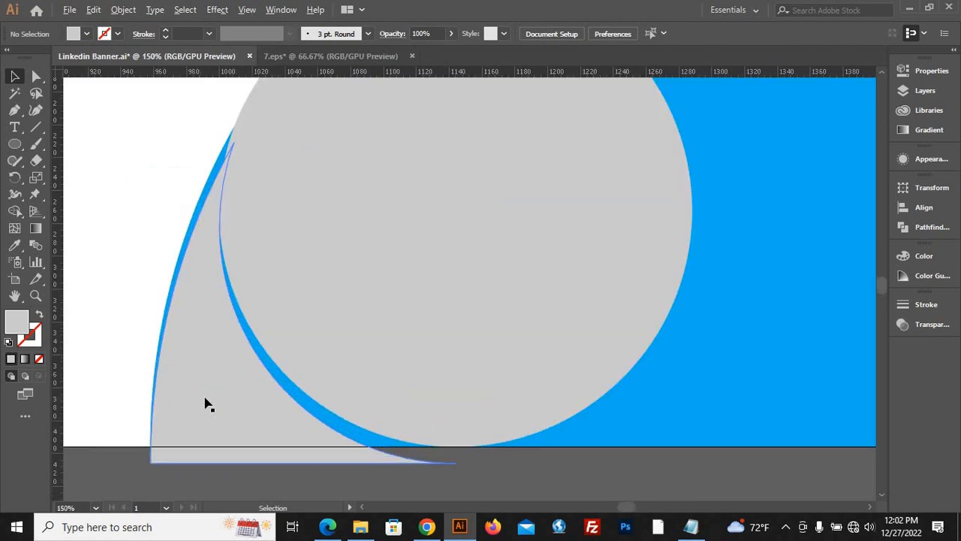
left_click_drag(206, 401, 207, 385)
left_click_drag(204, 384, 221, 415)
left_click(266, 470)
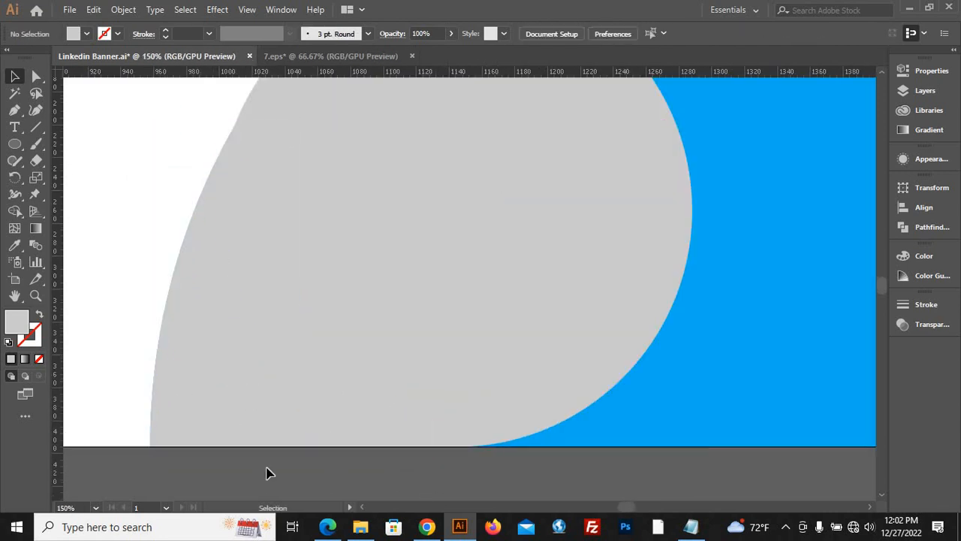
Fill the light grey photo circle with a strong dark blue swatch and deselect it.
scroll(266, 470, "down", 2)
left_click(308, 370)
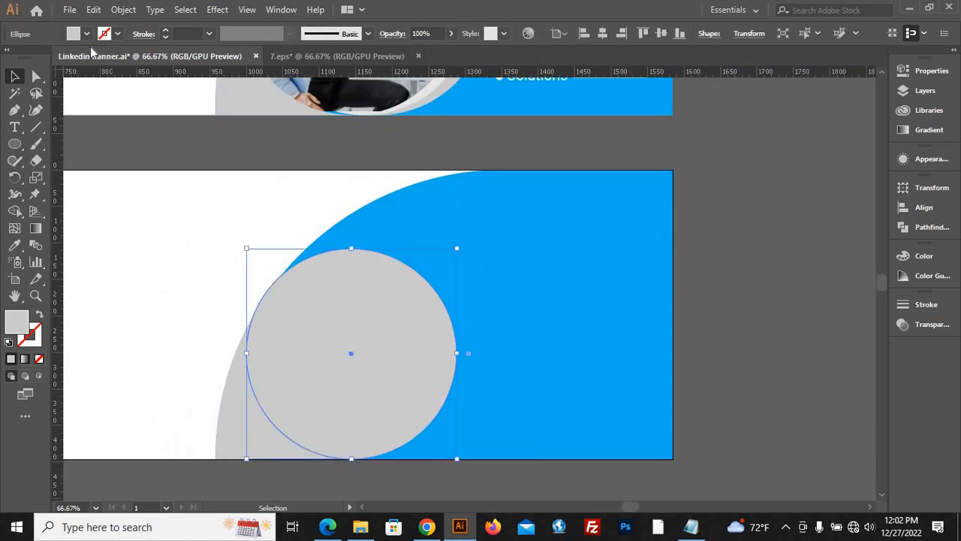
left_click(85, 34)
left_click(88, 58)
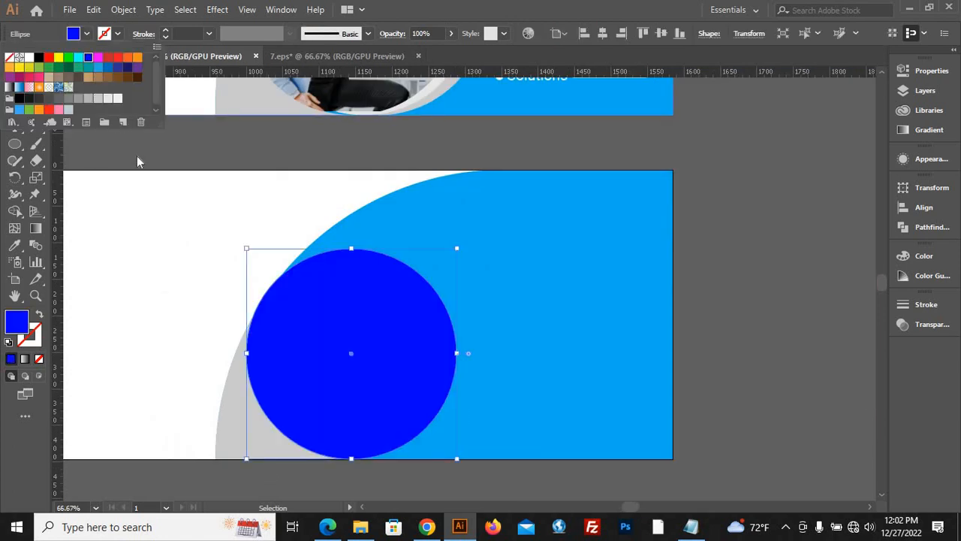
left_click(738, 398)
Duplicate the finished reference banner to the empty canvas right of the artboard and deselect the copy.
scroll(738, 399, "down", 2)
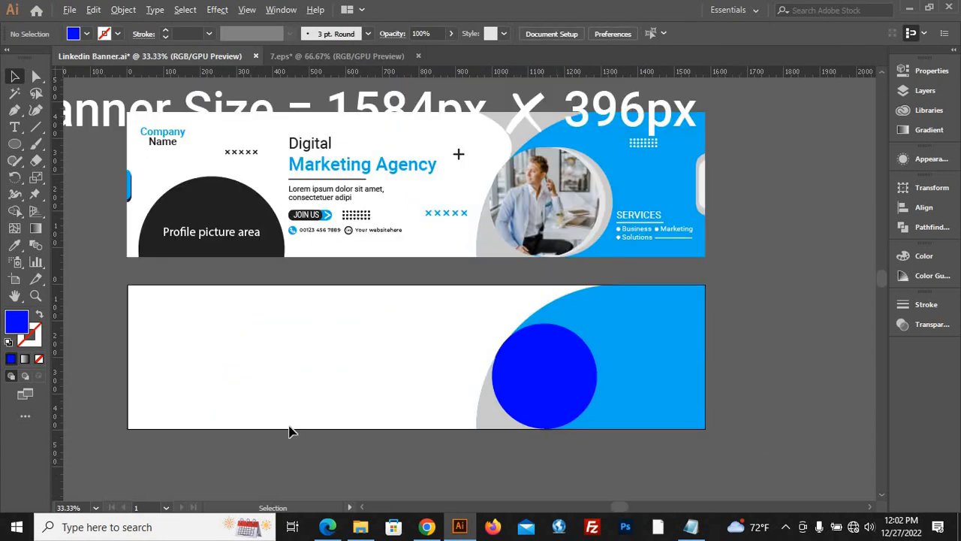
scroll(293, 431, "down", 1)
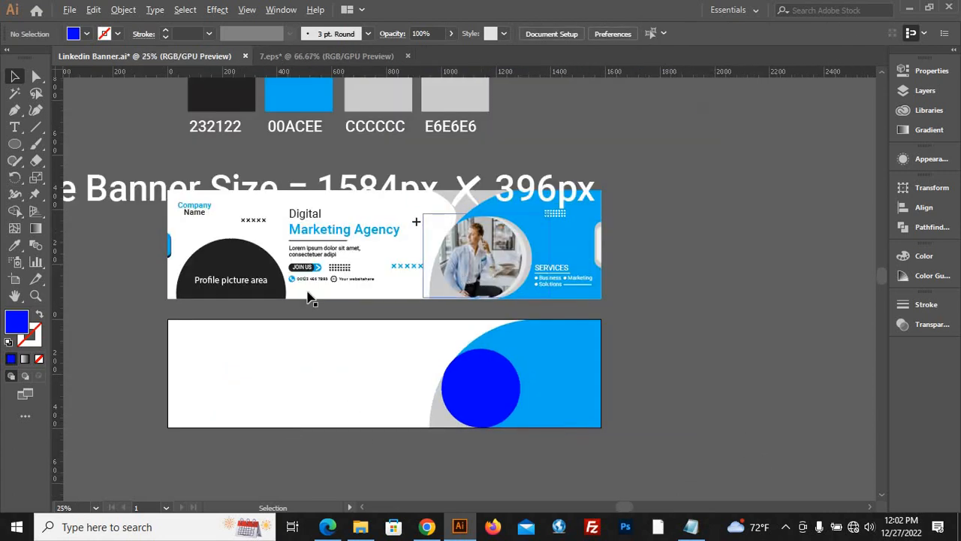
scroll(304, 295, "down", 1)
scroll(371, 277, "down", 1)
left_click_drag(372, 277, 721, 210)
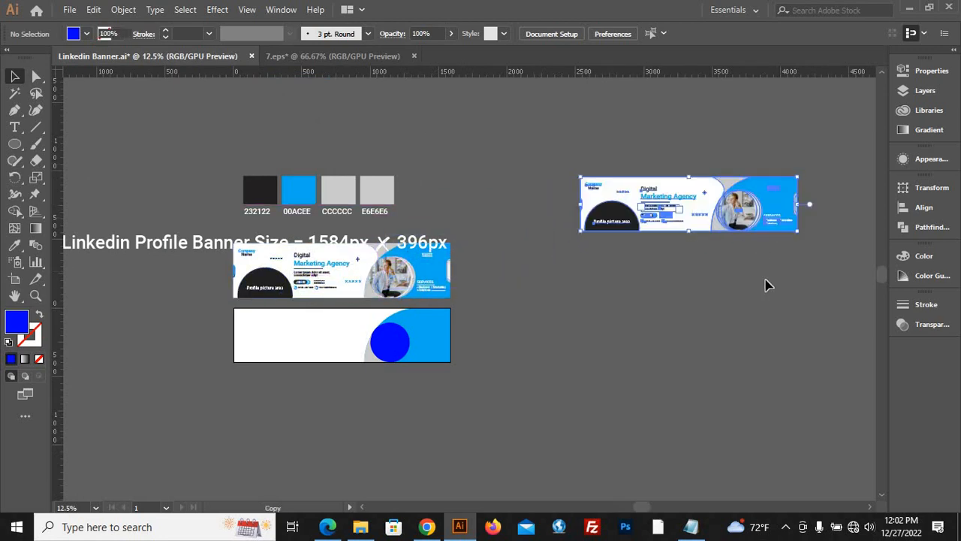
left_click(770, 282)
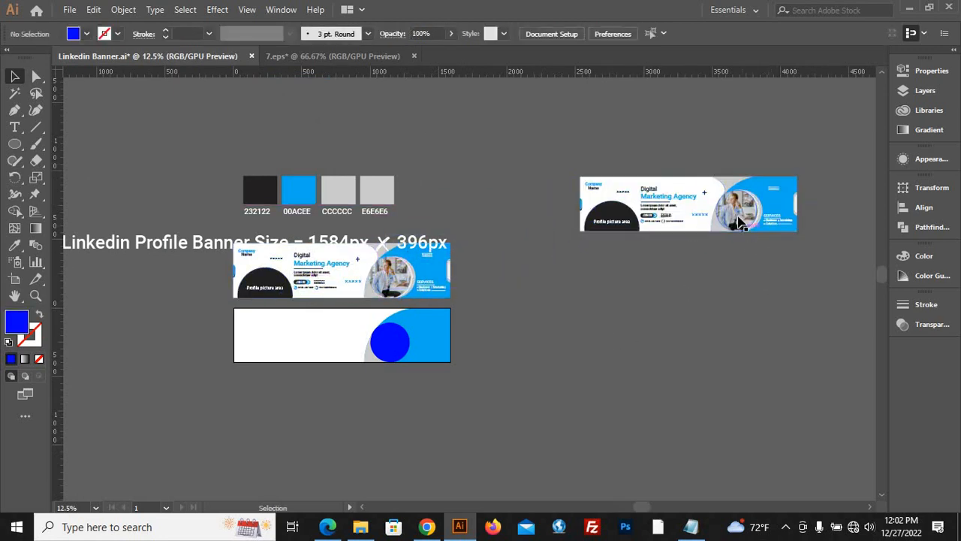
Ungroup the copied reference banner and move its circular photo to the empty canvas below it.
right_click(739, 217)
left_click(779, 334)
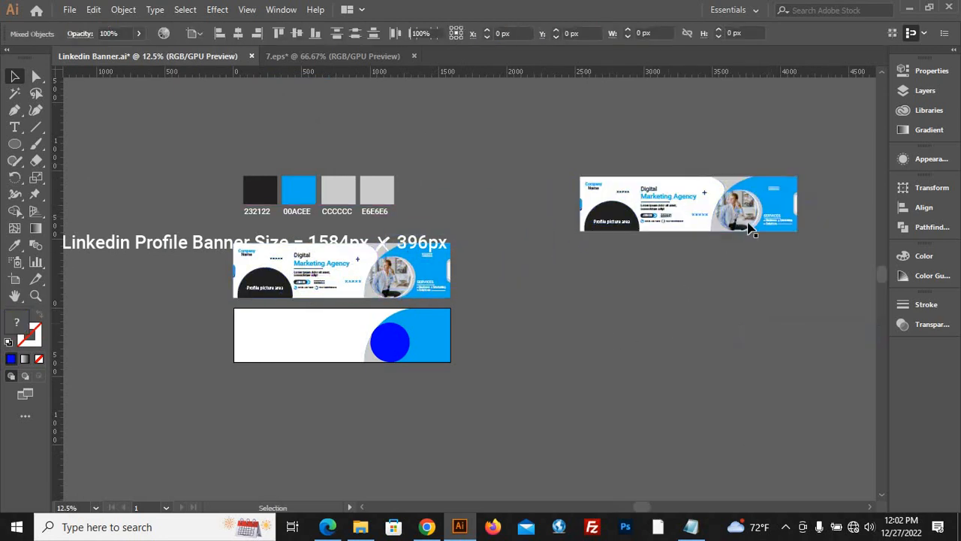
left_click(691, 281)
left_click_drag(742, 207, 682, 288)
right_click(692, 291)
left_click(734, 364)
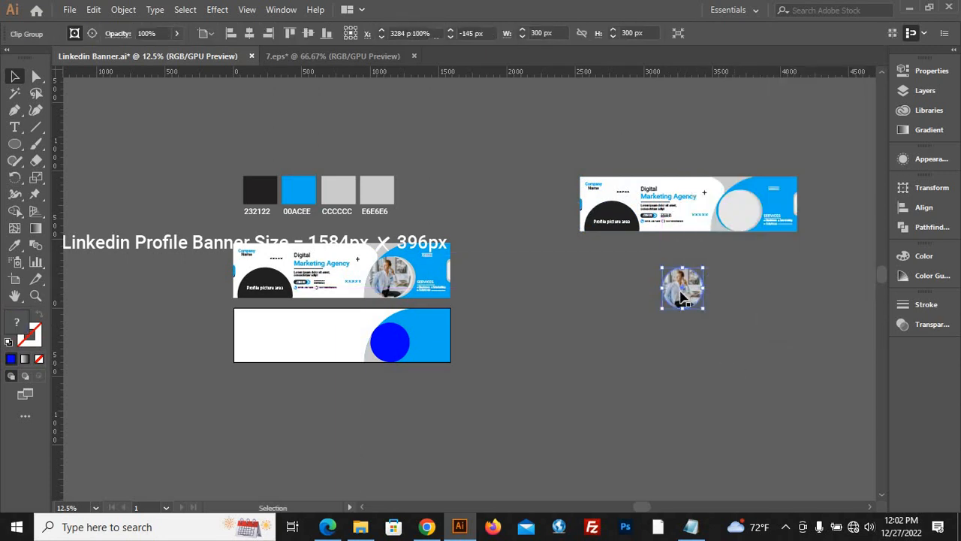
Release the separated photo's clipping mask and move the full rectangular photo onto the dark blue circle on the artboard.
right_click(680, 292)
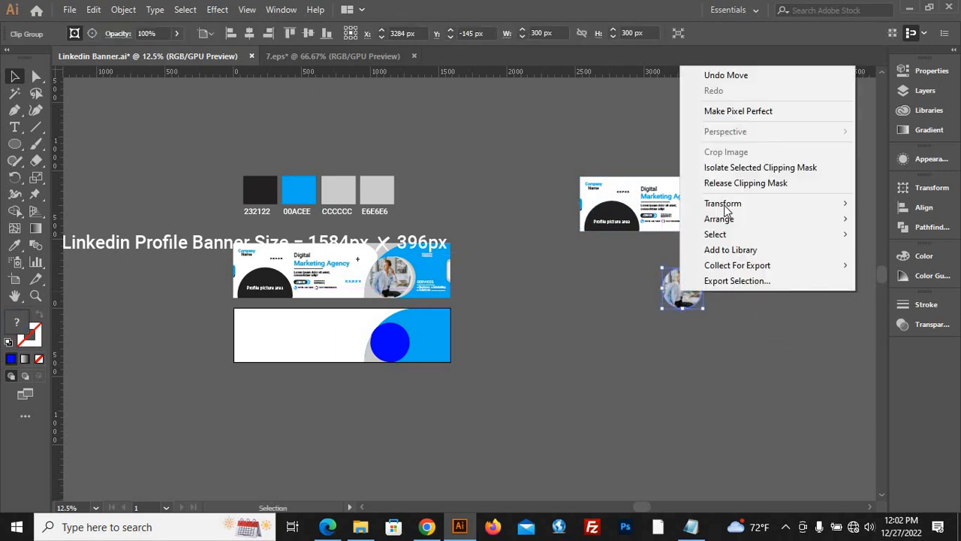
left_click(740, 184)
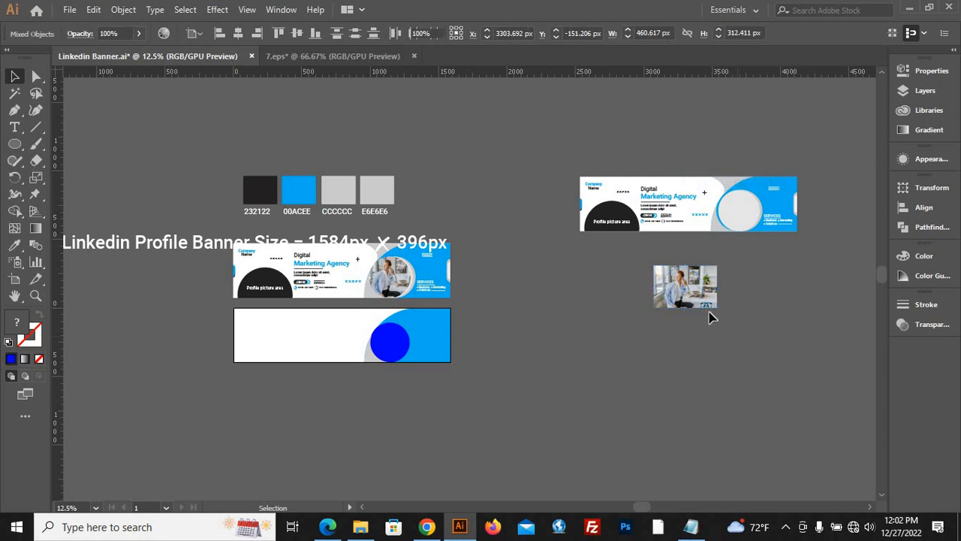
left_click(712, 317)
left_click_drag(708, 304, 399, 354)
left_click(674, 412)
key("ctrl+equal")
left_click(266, 357)
scroll(326, 303, "up", 3)
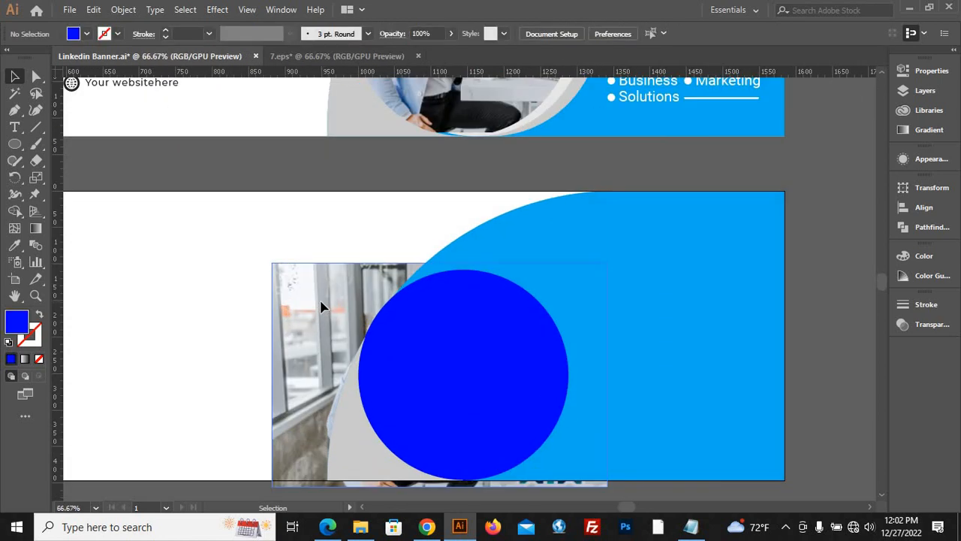
Bring the photo to the front and shift it up so the lower part of the dark blue circle is uncovered.
left_click(321, 302)
right_click(320, 301)
left_click(297, 218)
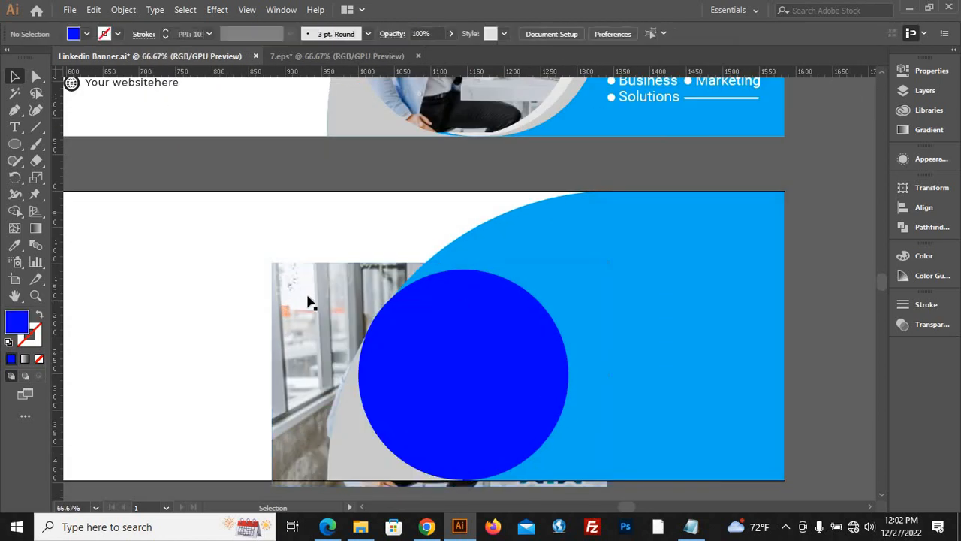
left_click(308, 302)
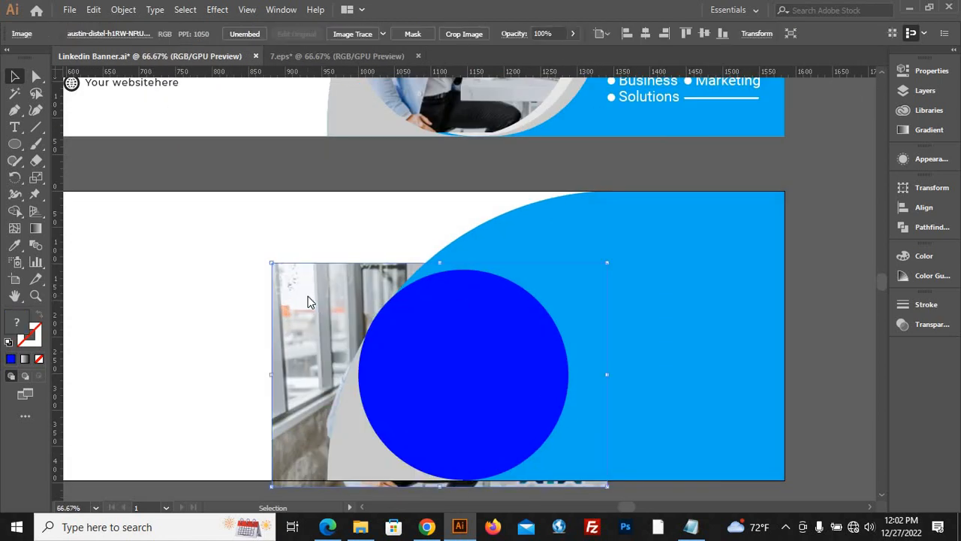
right_click(307, 302)
mouse_move(353, 414)
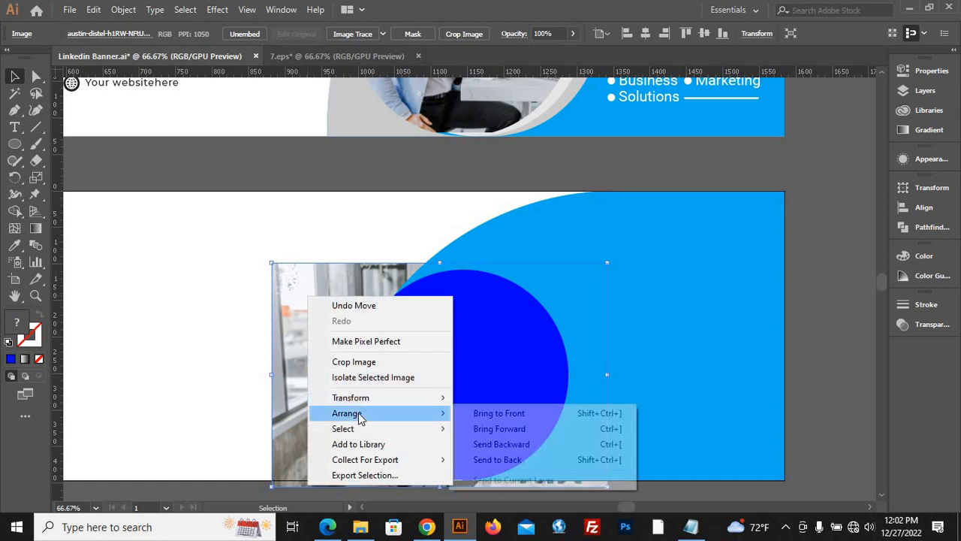
left_click(513, 415)
left_click_drag(372, 465, 397, 403)
Bring the dark blue circle in front of the photo and move the photo down to the artboard's lower edge.
right_click(443, 460)
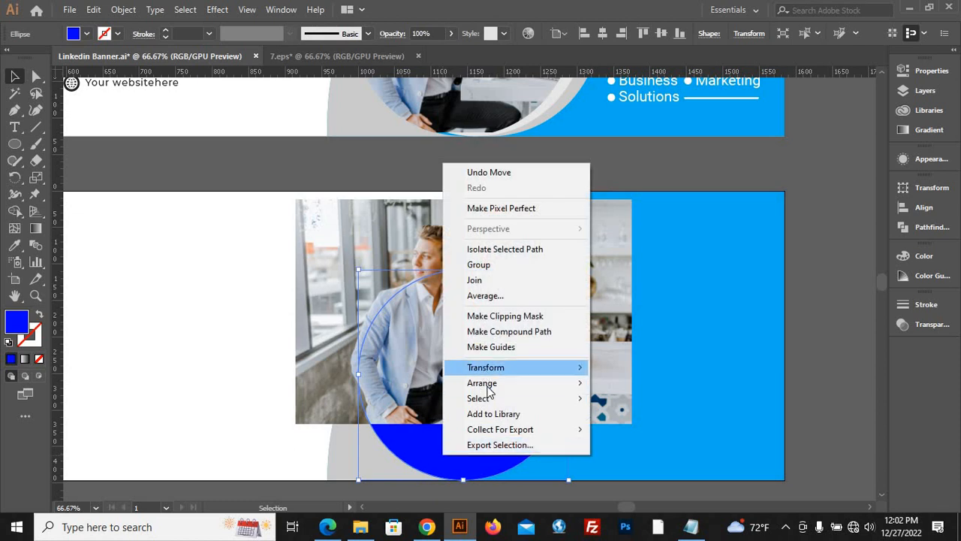
mouse_move(490, 385)
left_click(636, 383)
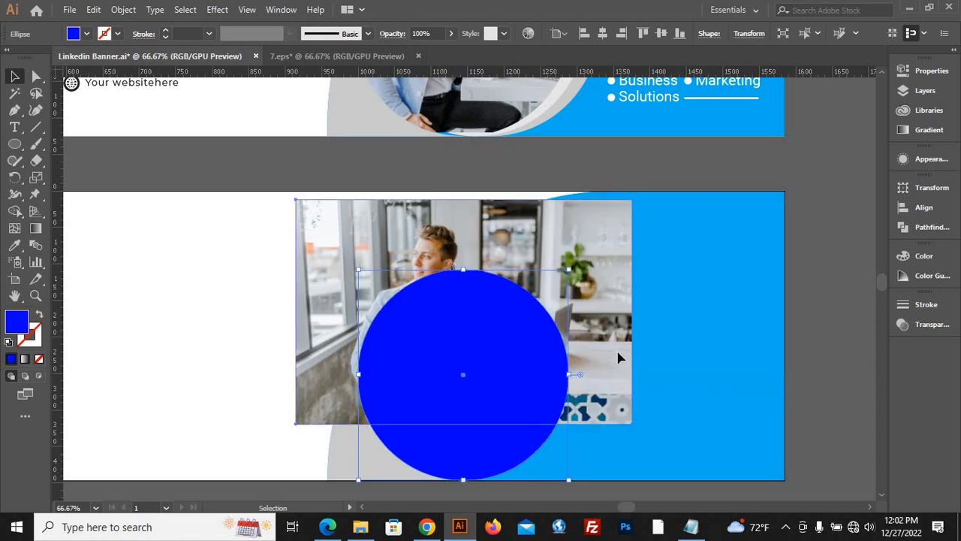
left_click_drag(621, 342, 623, 397)
scroll(406, 302, "down", 2)
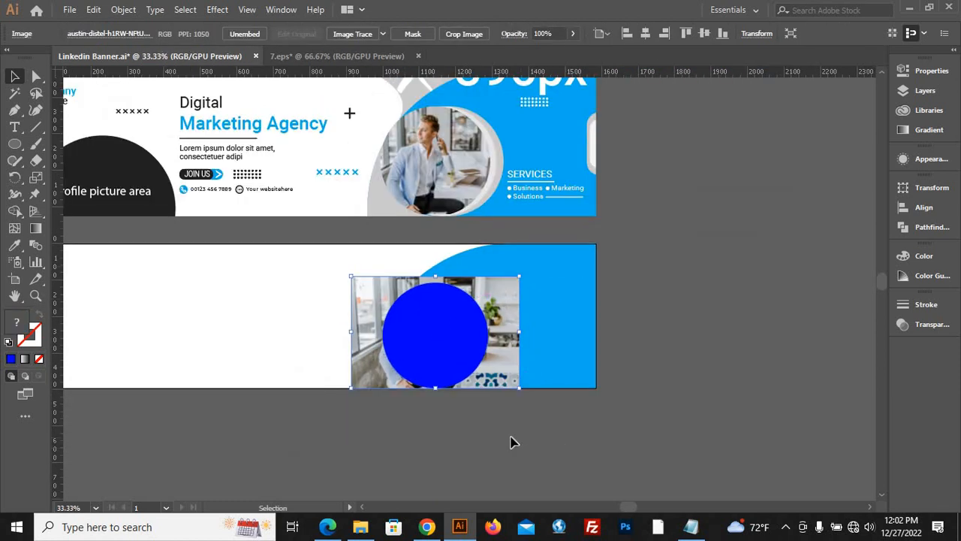
Make a clipping mask from the dark blue circle and the photo, and deselect the result.
left_click(510, 443)
scroll(505, 405, "up", 2)
left_click(489, 348)
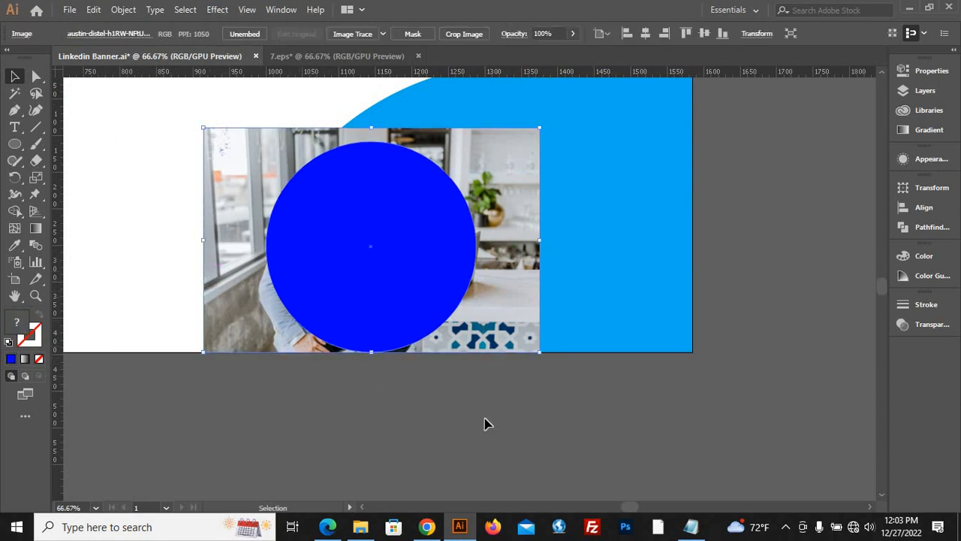
left_click(337, 303)
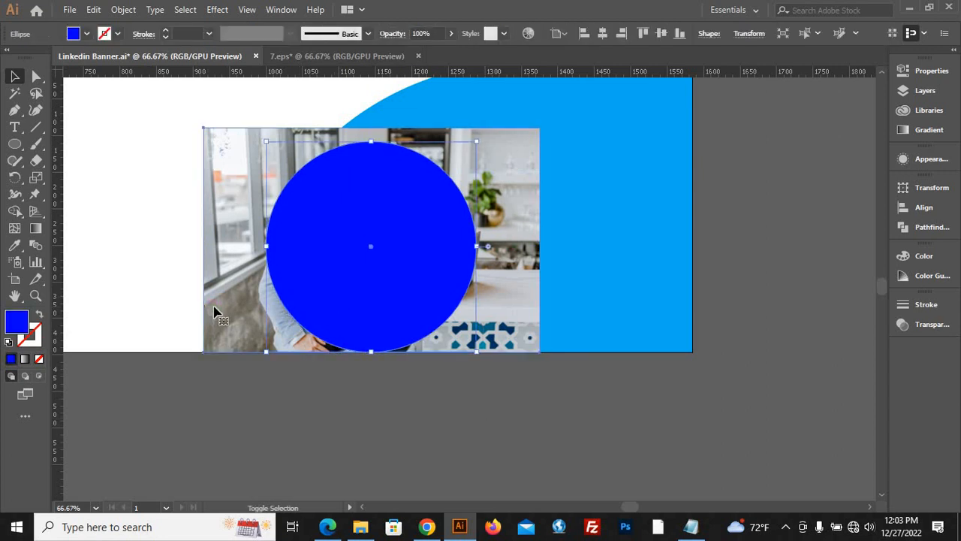
left_click(214, 310, "shift")
right_click(214, 306)
left_click(293, 199)
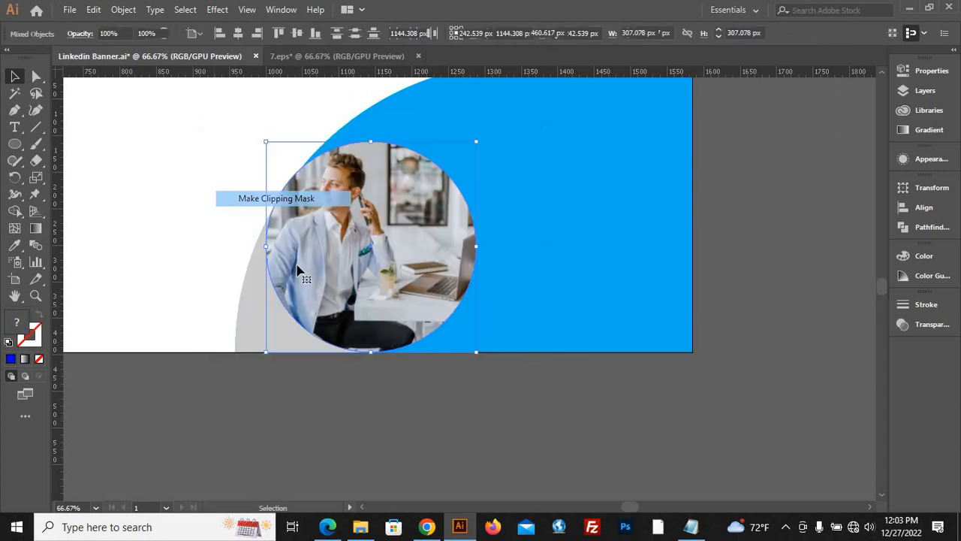
left_click(392, 425)
Duplicate the circular photo to the empty canvas right of the artboard and release the copy's clipping mask.
scroll(354, 428, "down", 2)
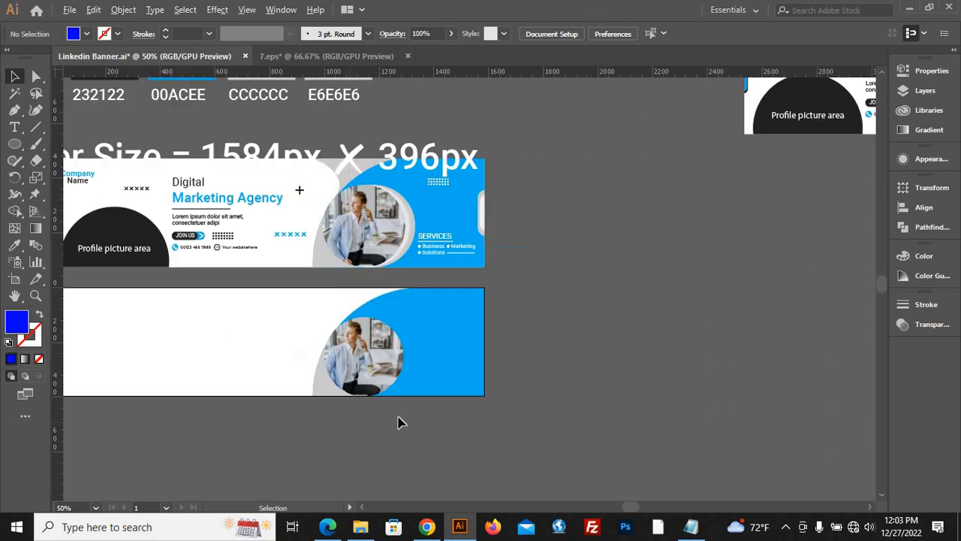
scroll(470, 422, "up", 1)
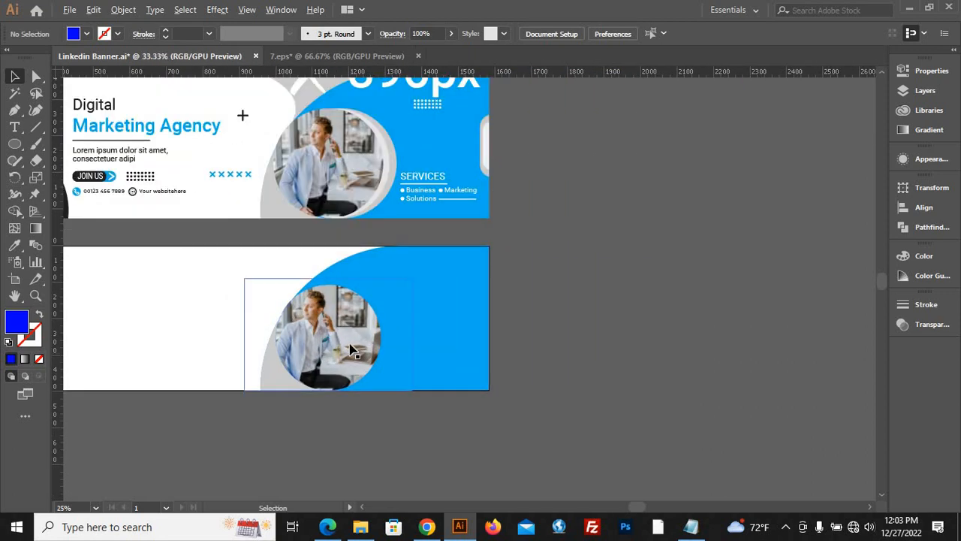
left_click_drag(350, 349, 721, 347)
right_click(747, 366)
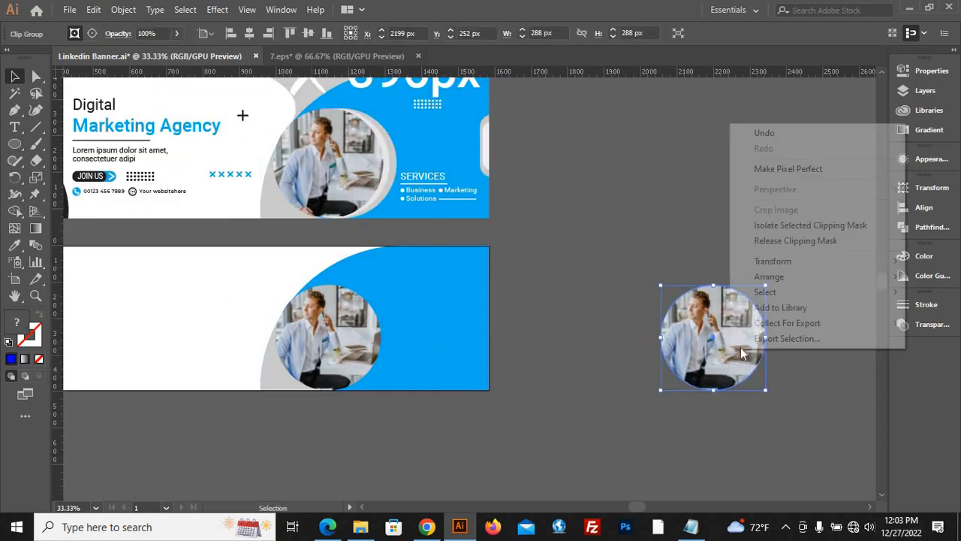
left_click(795, 240)
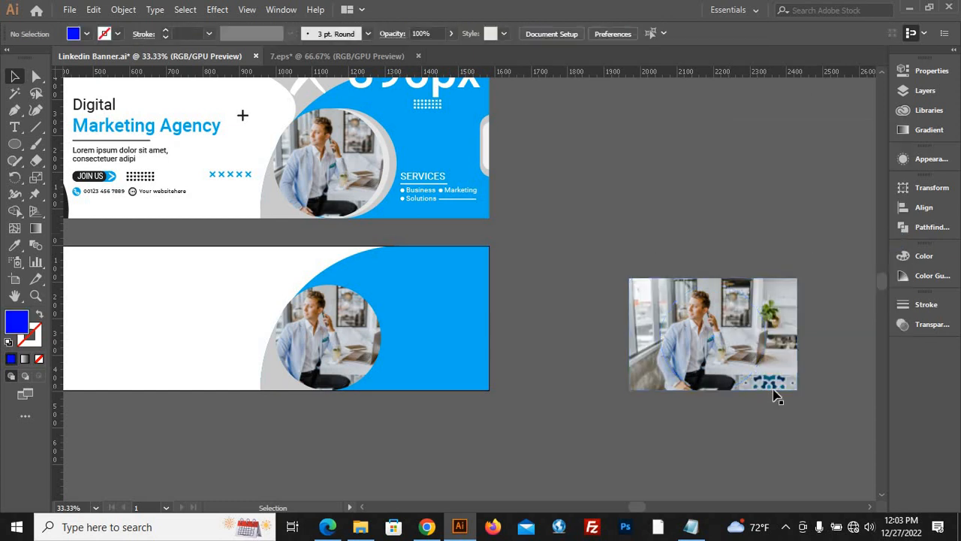
Move the released photo up off the unfilled circle and fill that circle with white.
left_click_drag(774, 387, 767, 225)
left_click(674, 396)
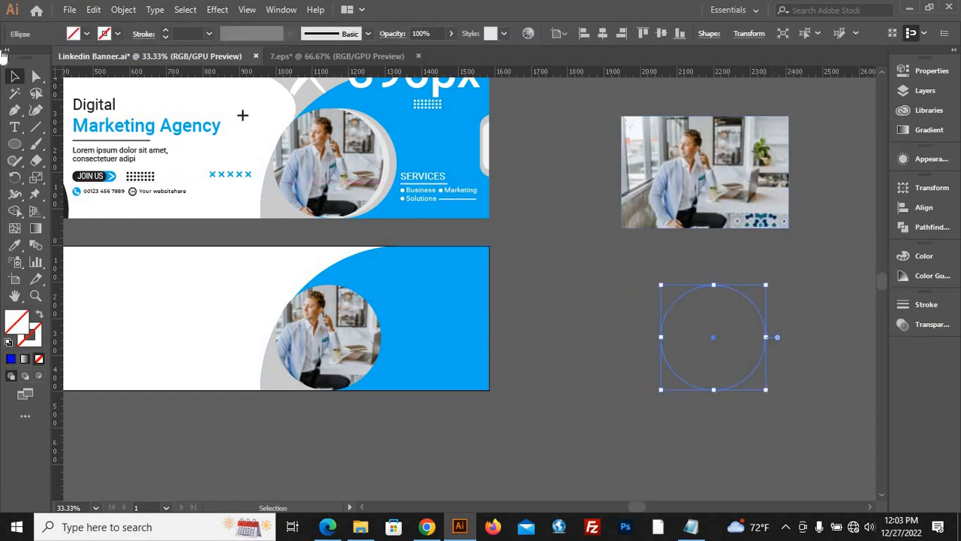
left_click(87, 33)
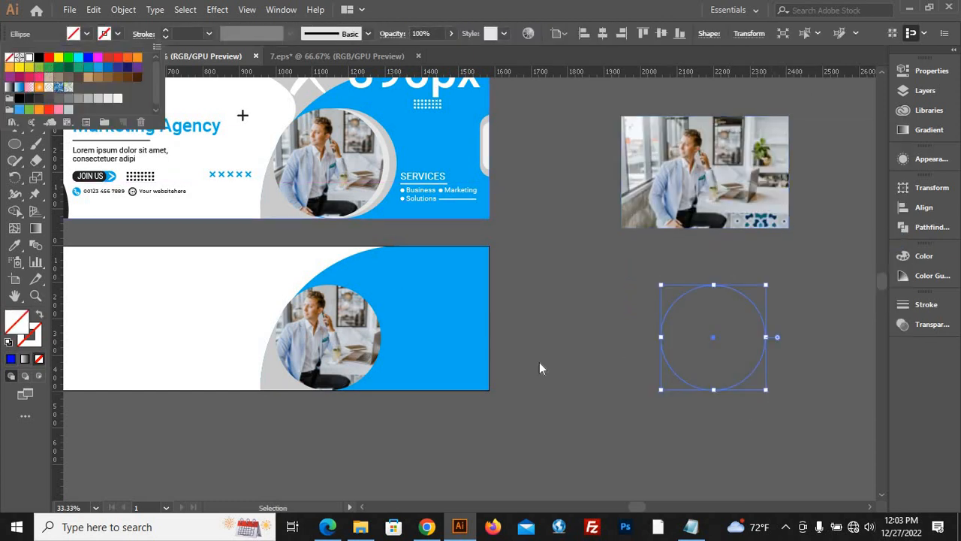
left_click(606, 428)
left_click(603, 425)
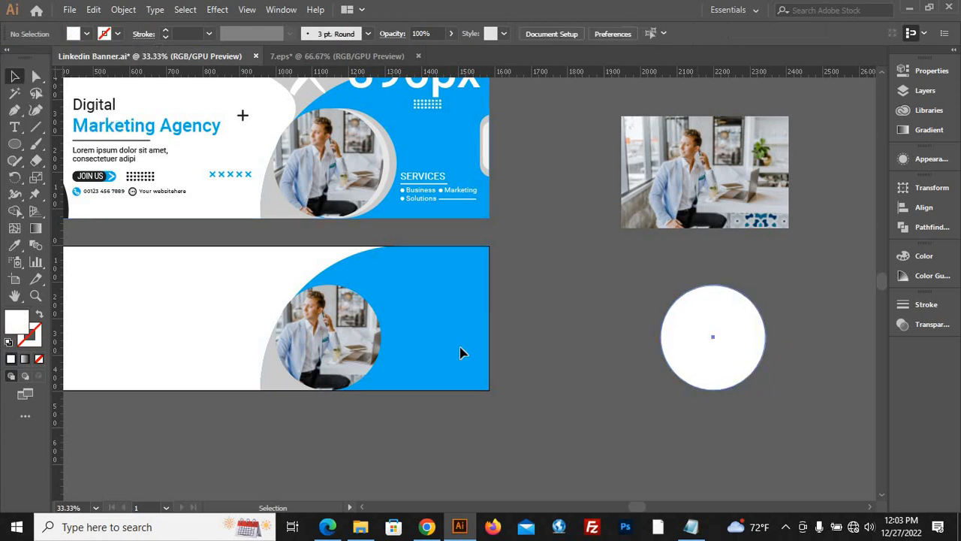
Place the white circle over the right part of the banner's circular photo and bring the clipped photo to the front.
left_click_drag(691, 349, 332, 349)
scroll(282, 360, "up", 2)
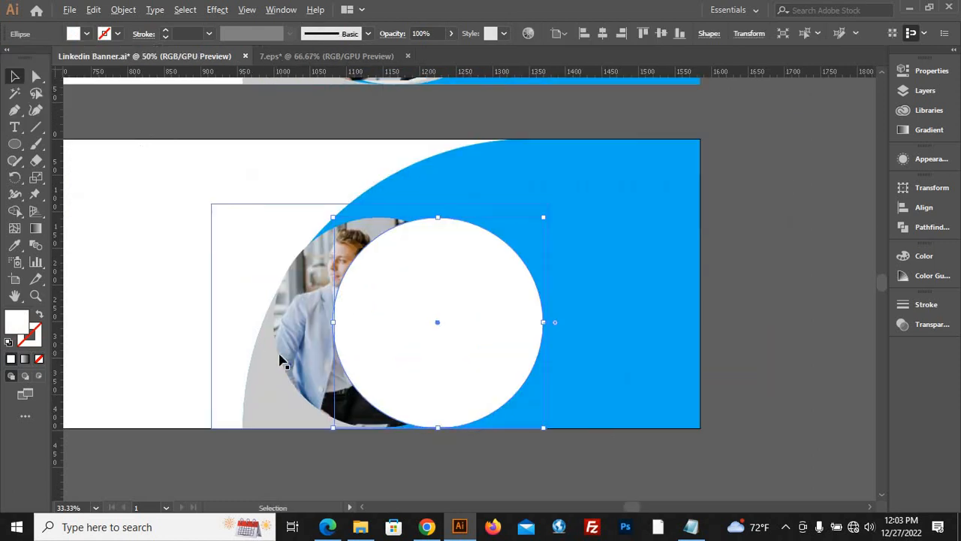
left_click(317, 341)
right_click(305, 343)
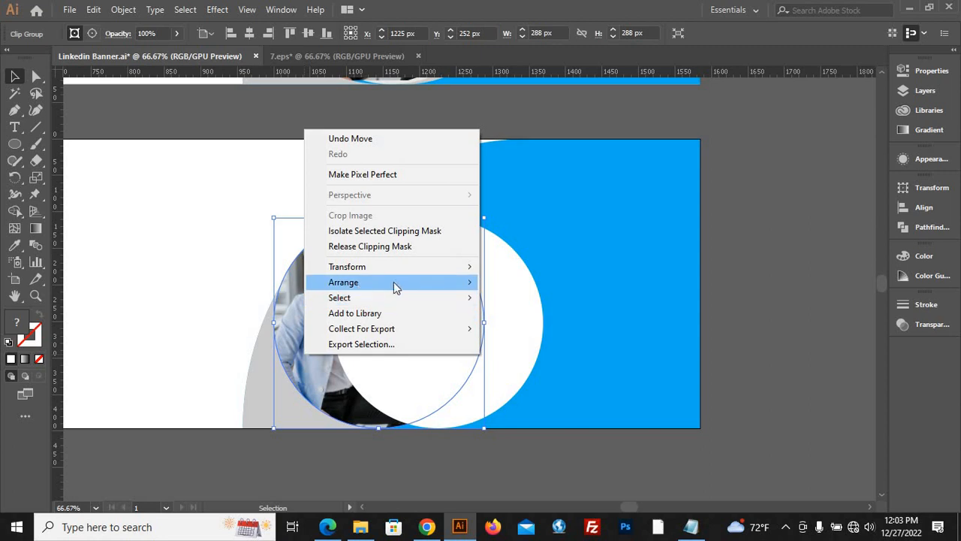
mouse_move(396, 287)
left_click(528, 280)
left_click(790, 406)
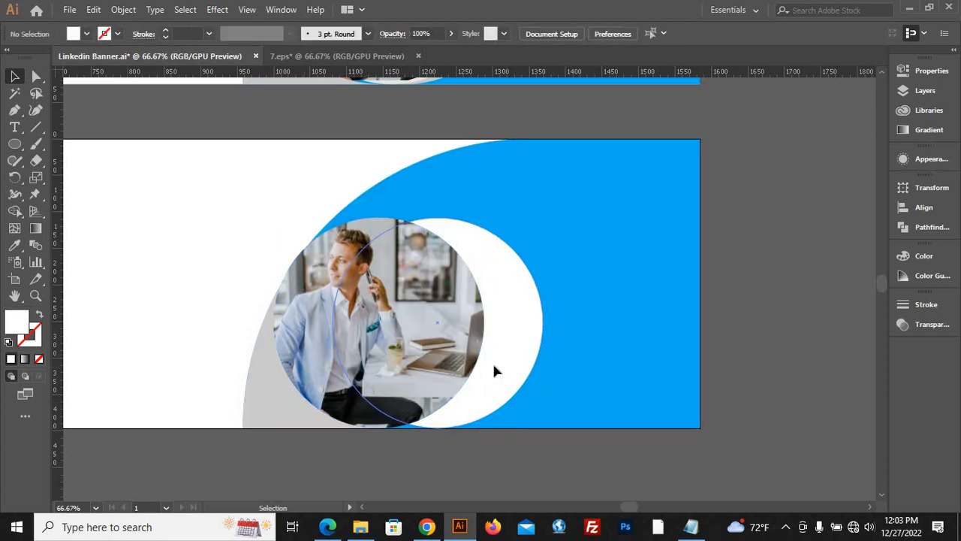
Shift the white circle left behind the photo to leave a thin right rim and enlarge it slightly about its centre.
left_click_drag(494, 370, 489, 390)
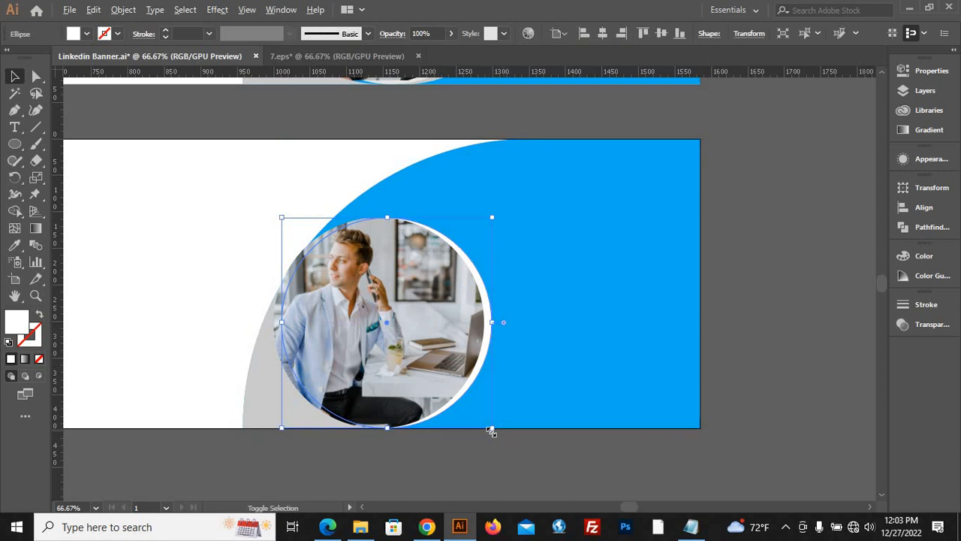
scroll(492, 432, "up", 3)
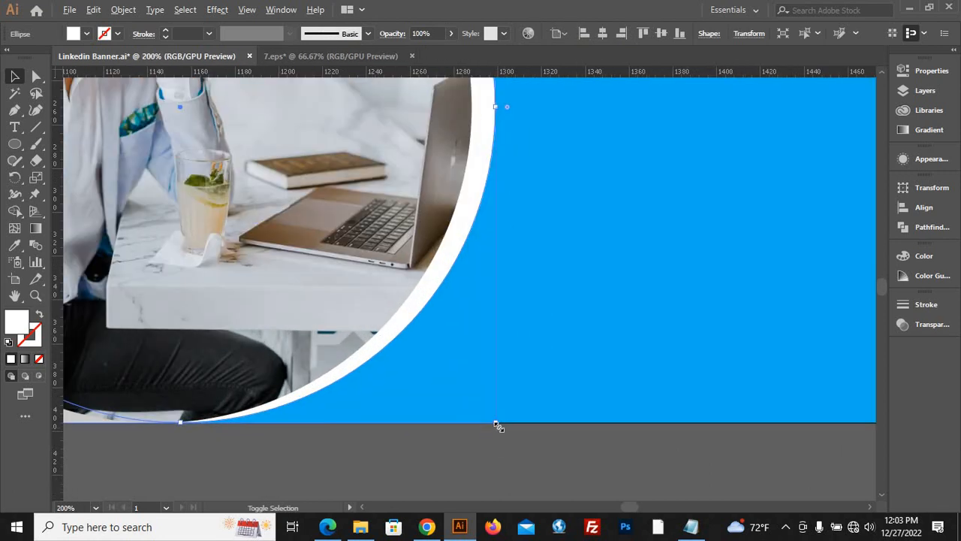
left_click_drag(498, 426, 507, 435)
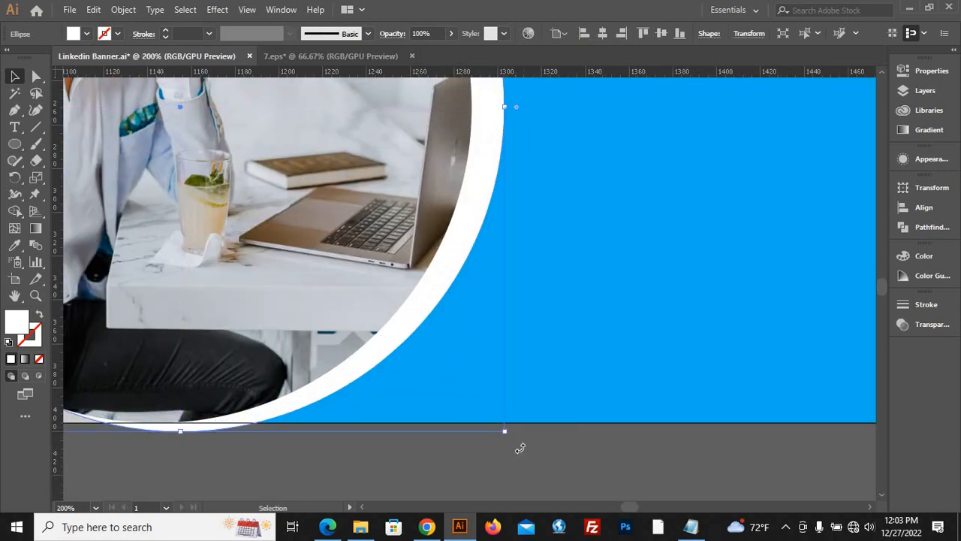
Move the white circle behind the photo up 4 px so its lower edge meets the artboard's bottom edge.
scroll(496, 481, "down", 2)
left_click(474, 469)
left_click_drag(441, 413, 441, 410)
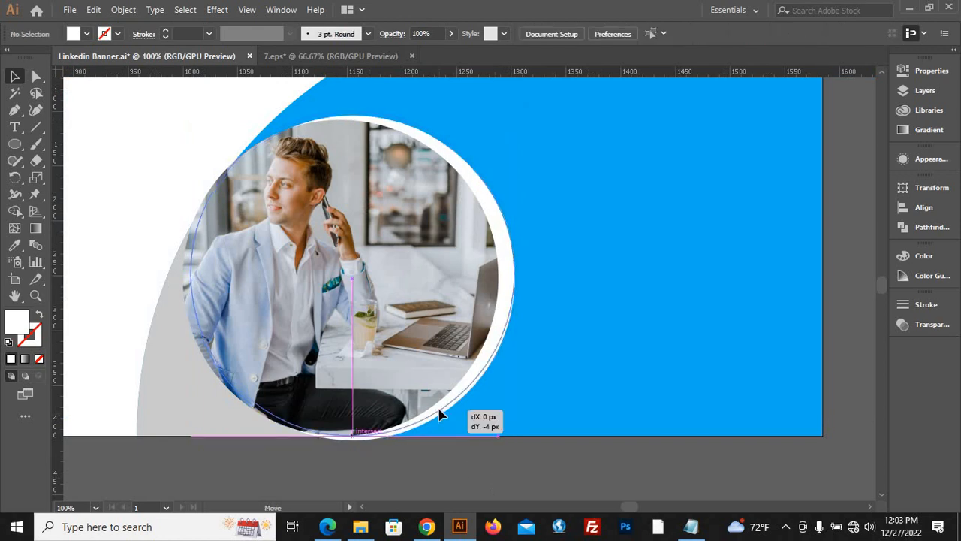
left_click(454, 481)
scroll(408, 471, "down", 3)
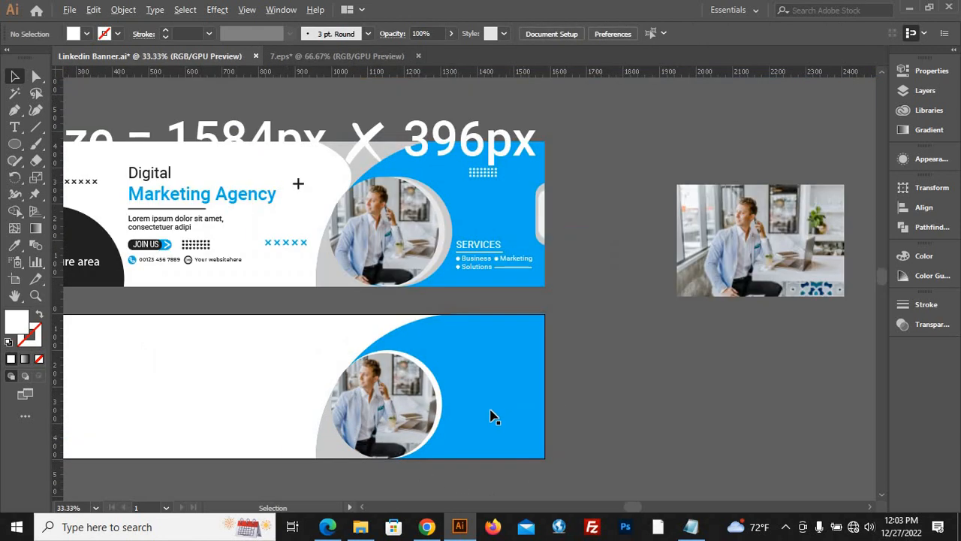
Nudge the white circle slightly right to widen the rim beside the photo.
scroll(487, 413, "up", 2)
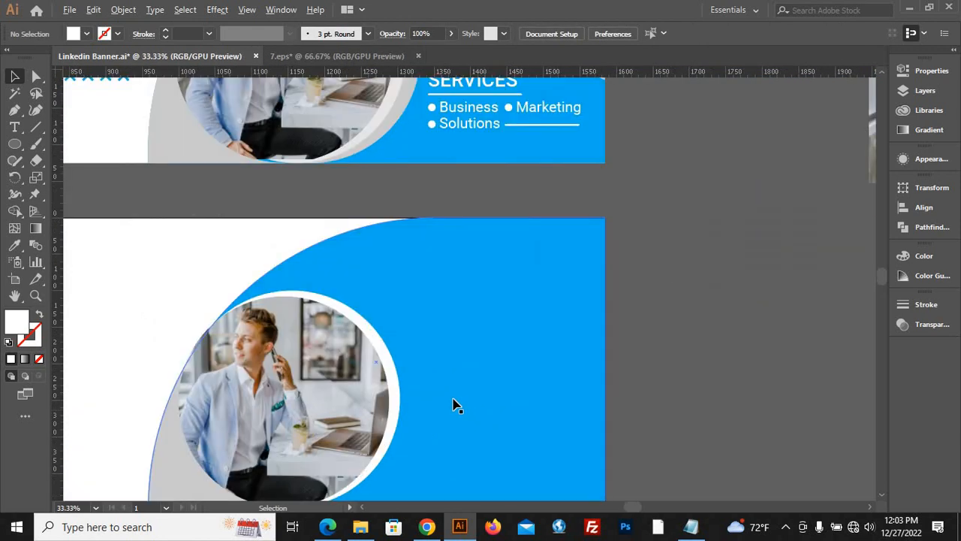
left_click(403, 398)
key("Right")
key("Right")
key("Right")
key("Right")
key("Right")
key("Right")
key("Right")
key("Right")
key("Right")
key("Right")
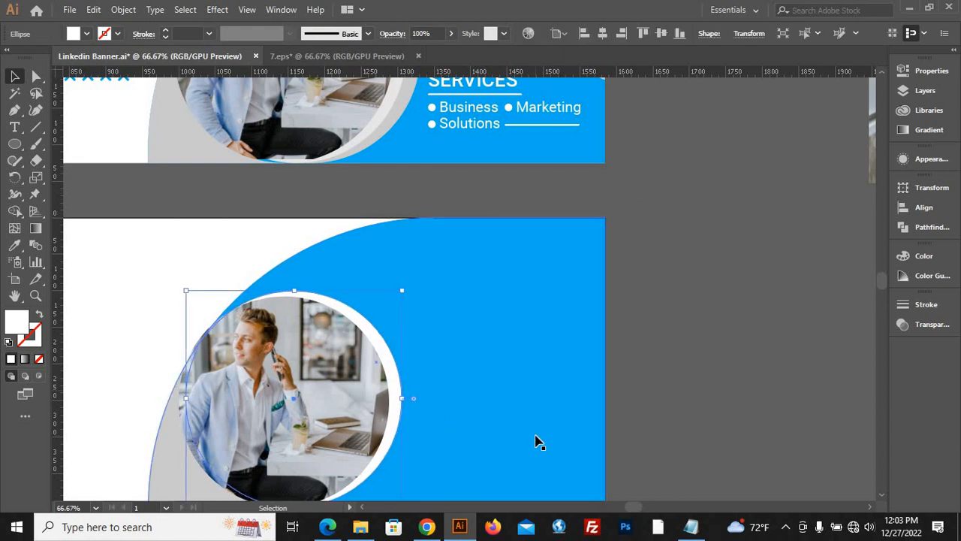
Fill the rim circle with the light grey sampled from the inner rim of the reference banner's photo.
left_click(15, 246)
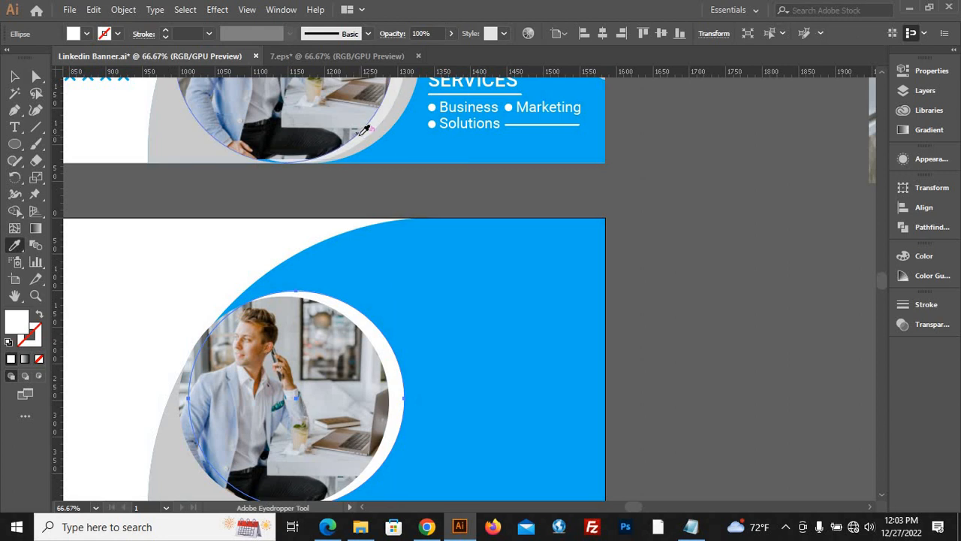
left_click(364, 131)
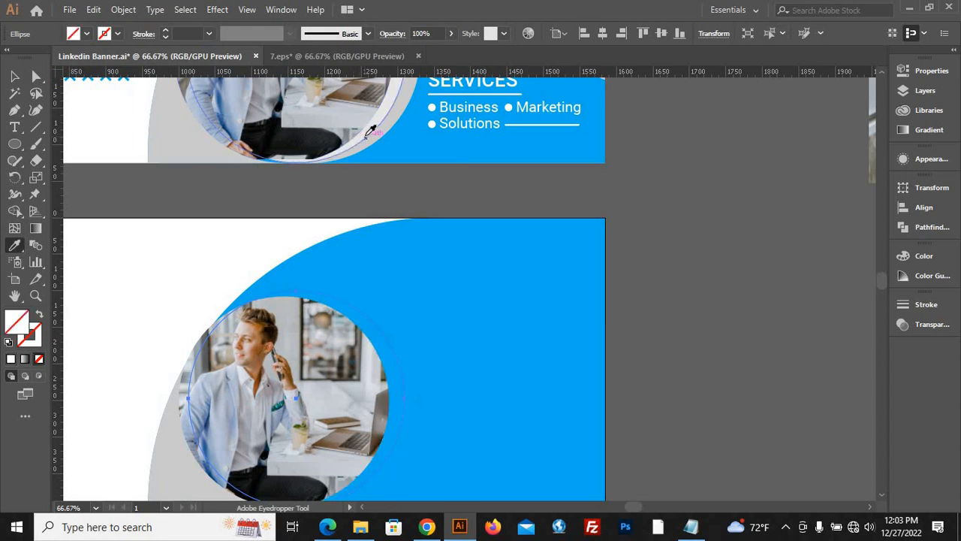
left_click(368, 133)
left_click(14, 76)
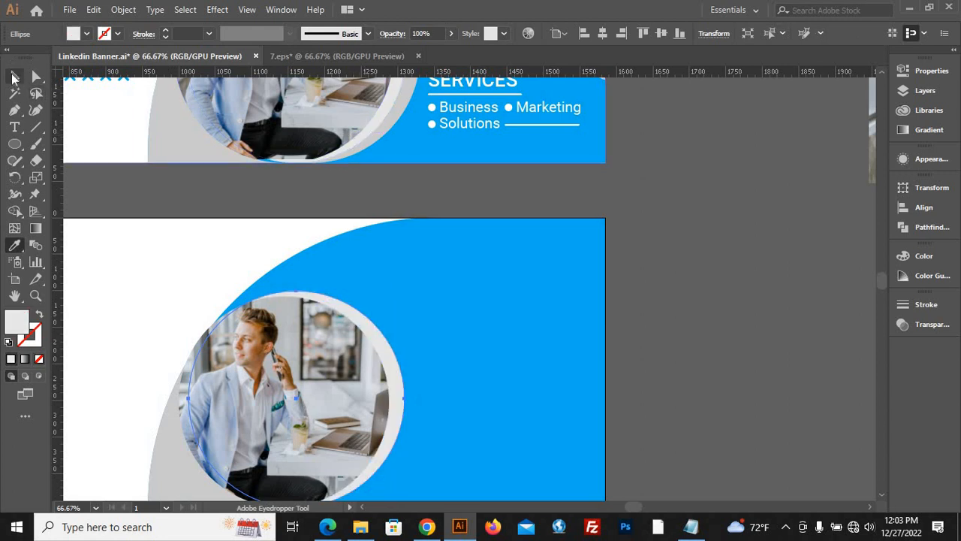
Copy the light grey circle, paste the copy in back and nudge it right to form a second rim.
left_click(93, 10)
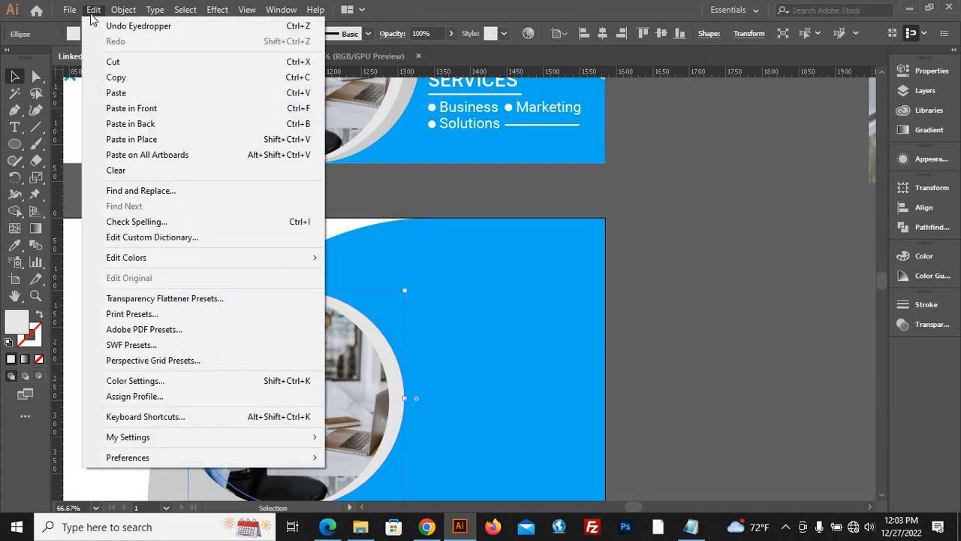
left_click(126, 80)
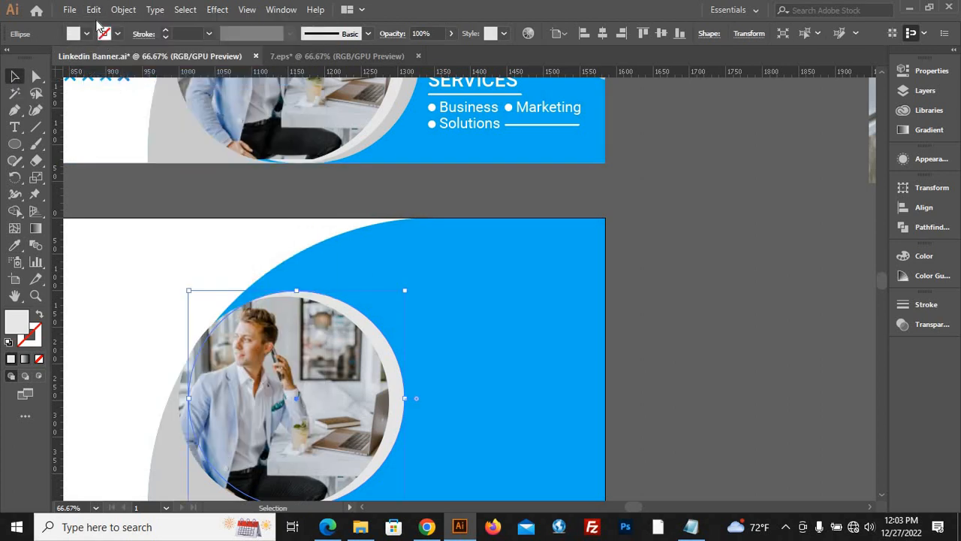
left_click(93, 10)
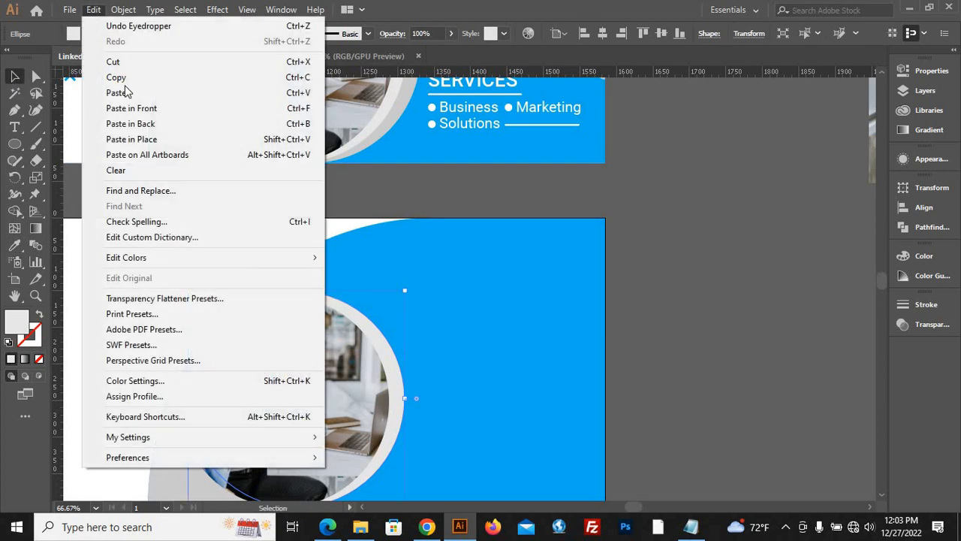
left_click(158, 125)
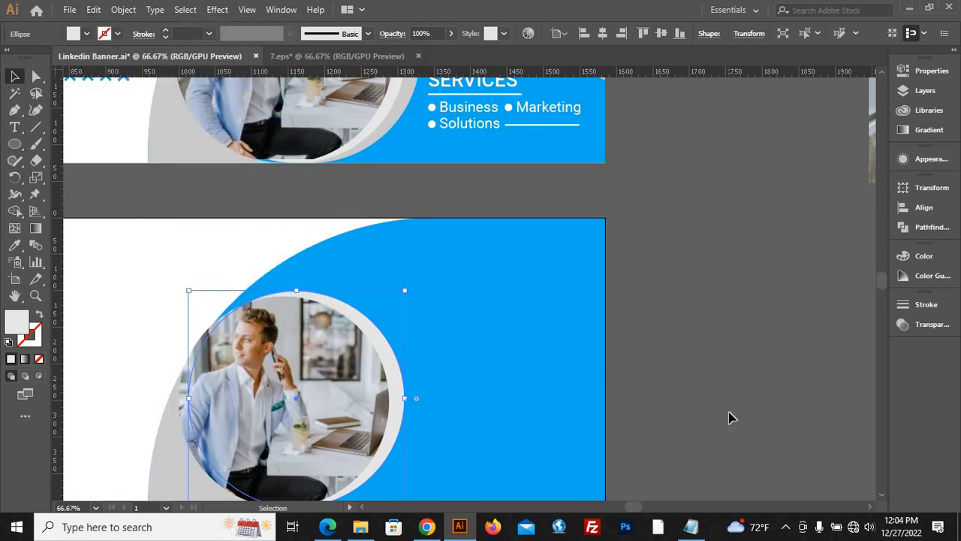
key("Right")
key("Right")
key("Right")
key("Right")
key("Right")
key("Right")
key("Right")
key("Right")
key("Right")
key("Right")
key("Right")
key("Right")
key("Right")
key("Right")
key("Right")
key("Right")
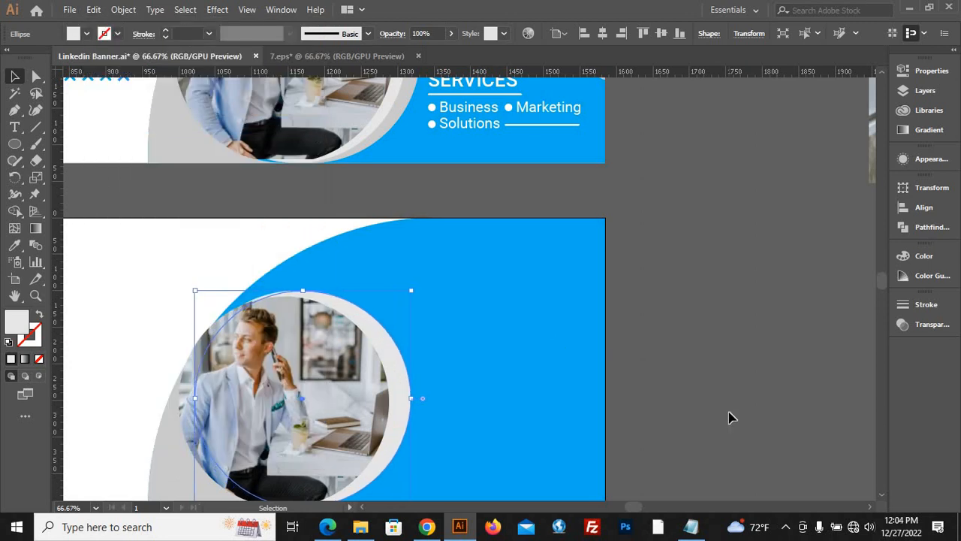
key("Right")
key("Right")
key("Right")
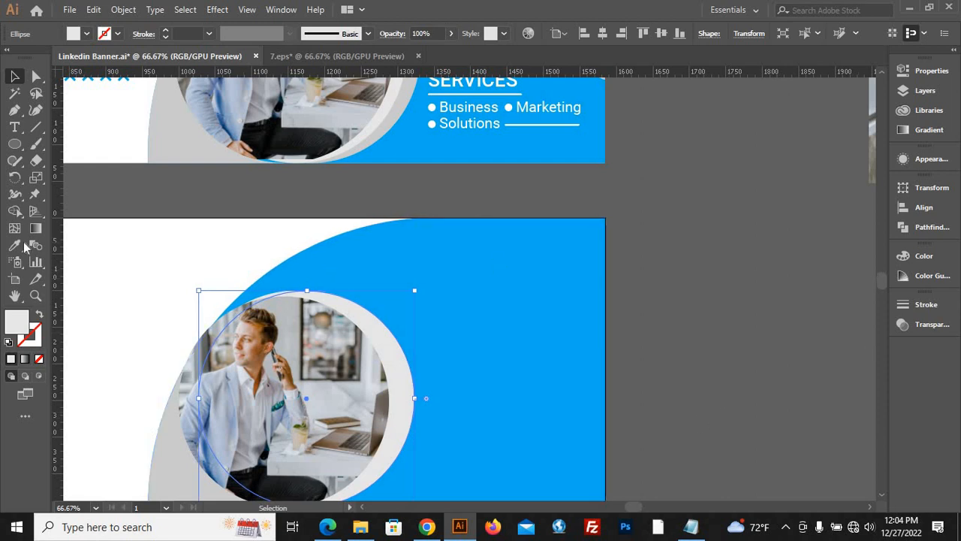
Fill the rear circle with the darker grey of the reference banner's outer rim and nudge it slightly further right.
left_click(14, 245)
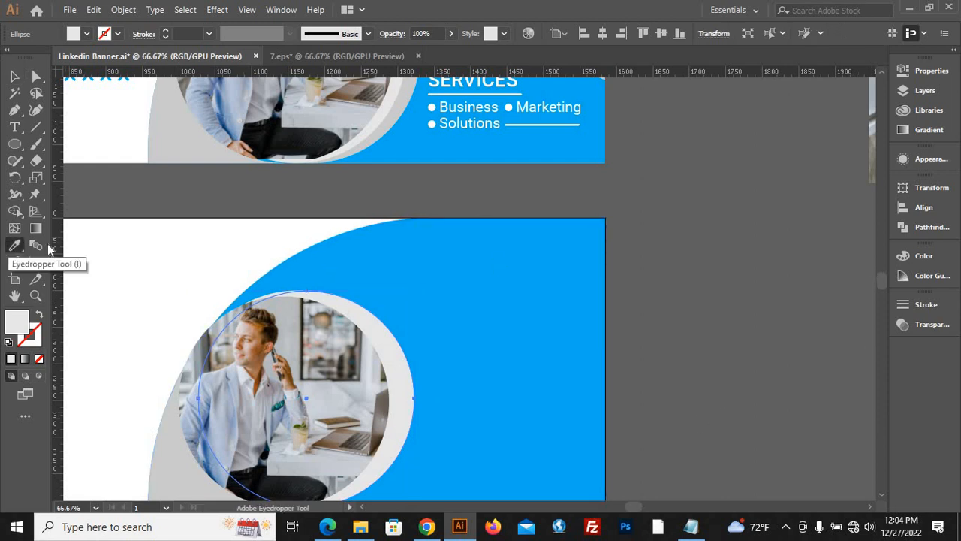
left_click(400, 111)
key("v")
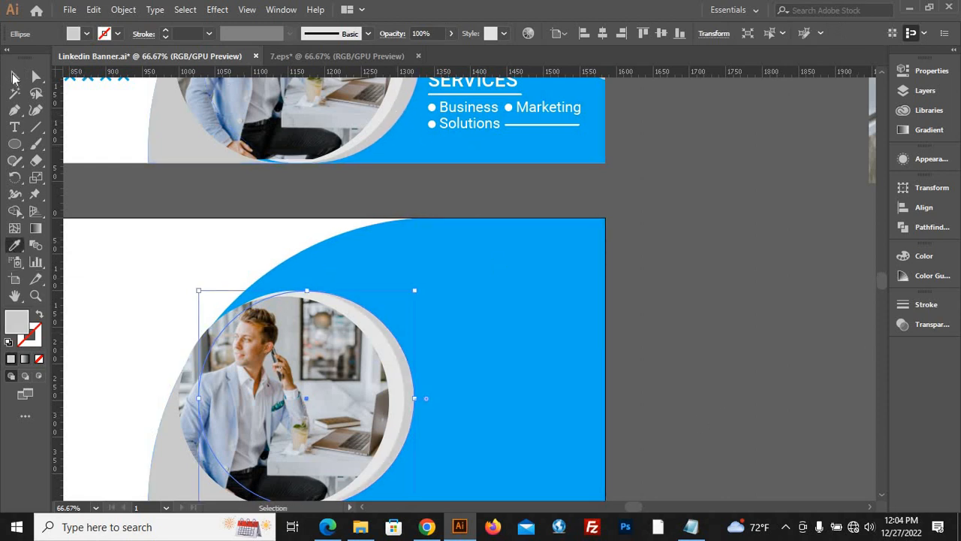
key("Right")
key("Right")
key("Right")
key("Right")
key("Right")
key("Right")
key("Right")
key("Right")
key("Right")
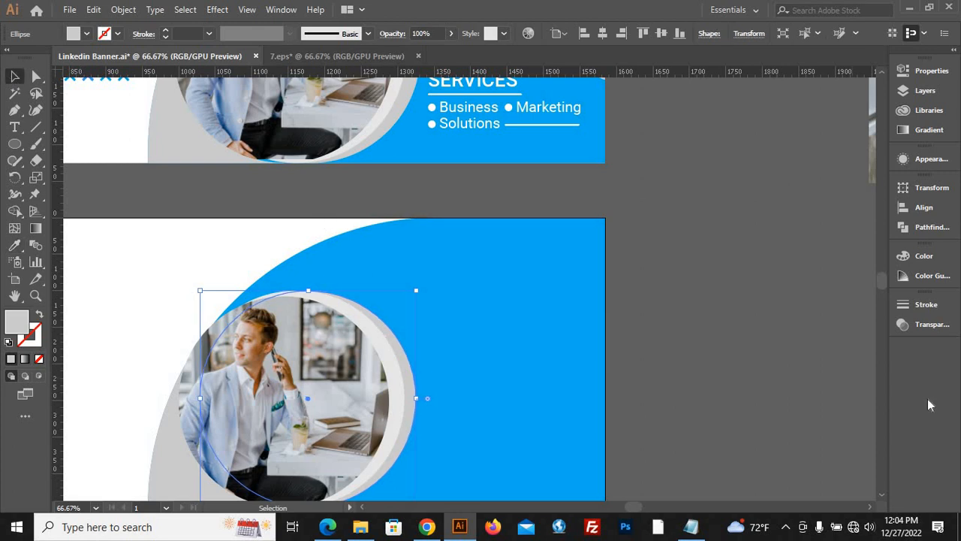
left_click(623, 337)
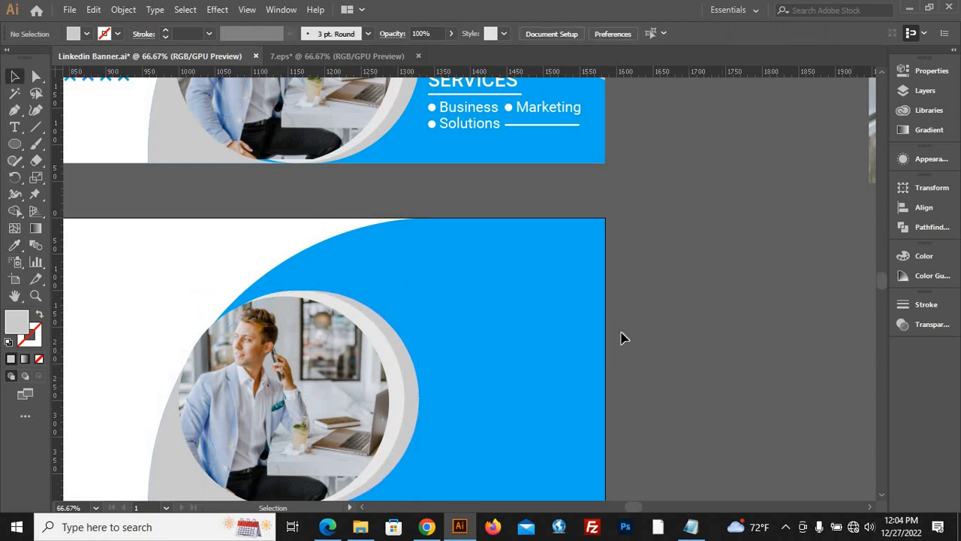
Move the banner size text up, clear of the reference banner.
scroll(623, 337, "down", 3, "alt")
scroll(661, 429, "up", 1, "alt")
scroll(660, 433, "down", 1, "alt")
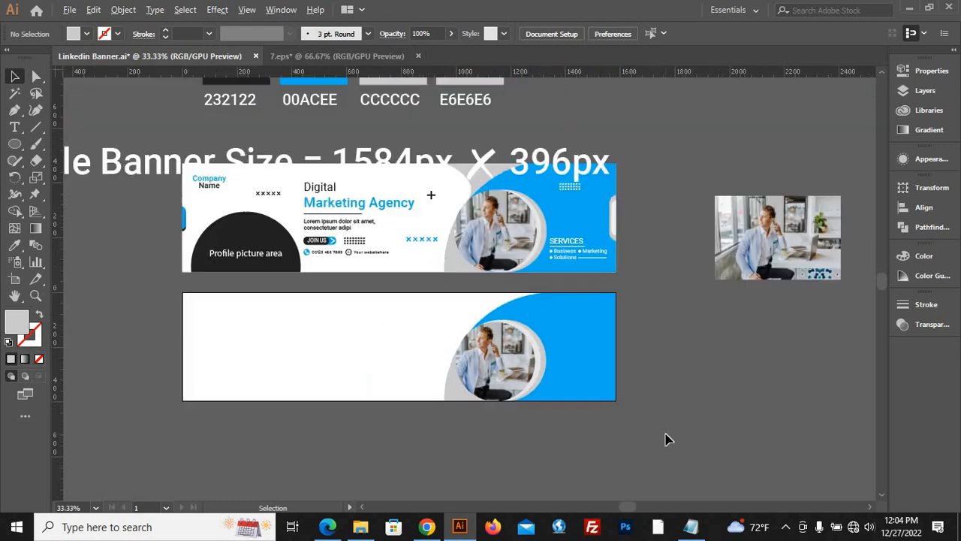
scroll(646, 430, "up", 1, "alt")
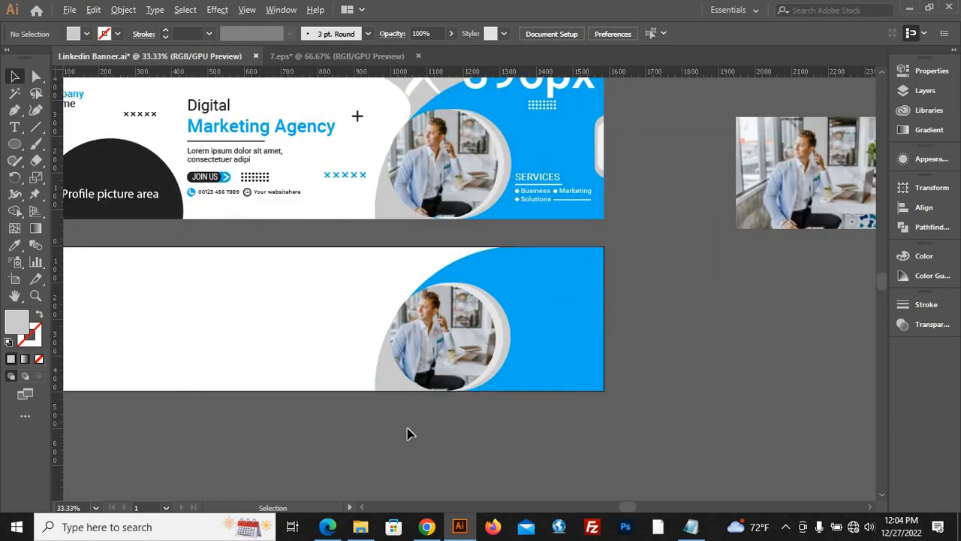
scroll(450, 433, "up", 2, "alt")
scroll(355, 442, "down", 1, "alt")
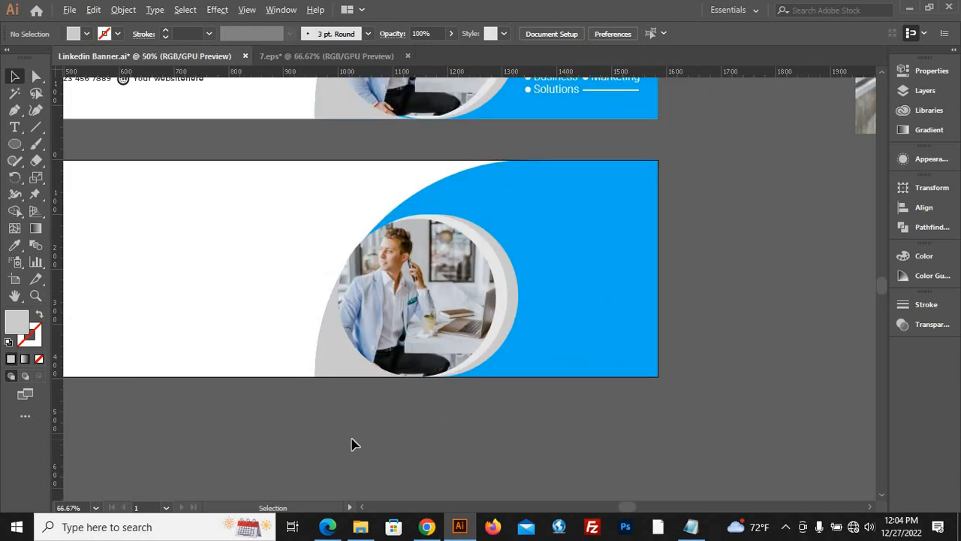
scroll(377, 470, "down", 1, "alt")
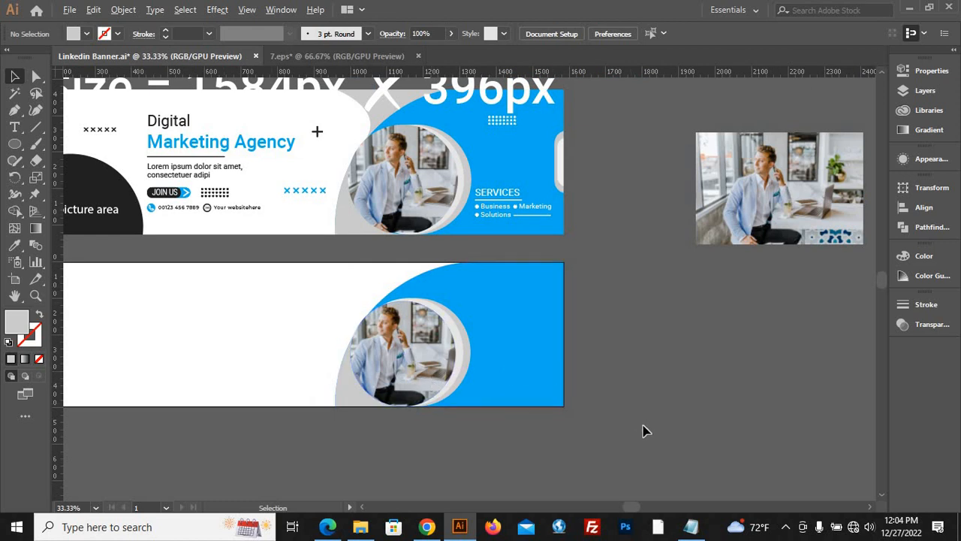
scroll(633, 433, "down", 1, "alt")
left_click_drag(524, 178, 514, 114)
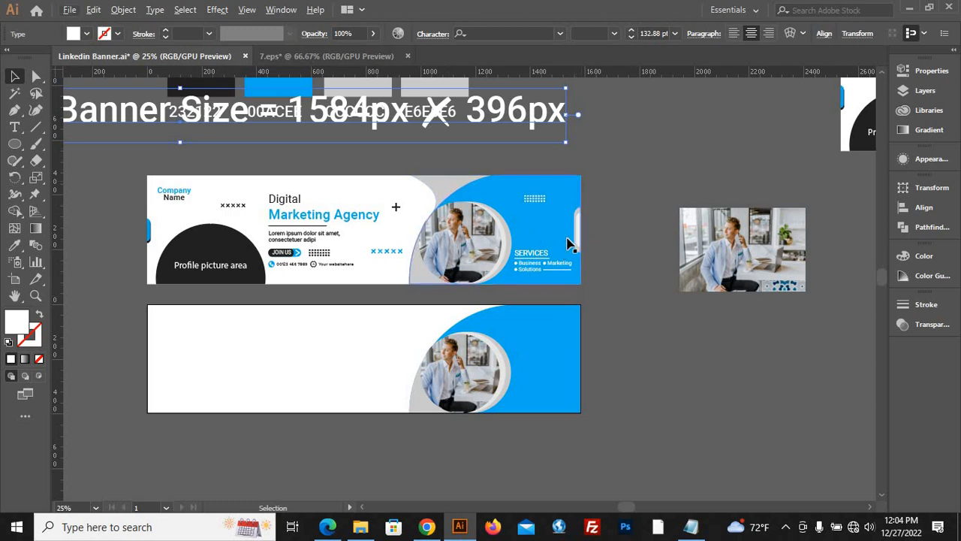
Draw a narrow, upright white rounded rectangle on the empty canvas beside the new banner and widen it slightly.
scroll(579, 242, "up", 3, "alt")
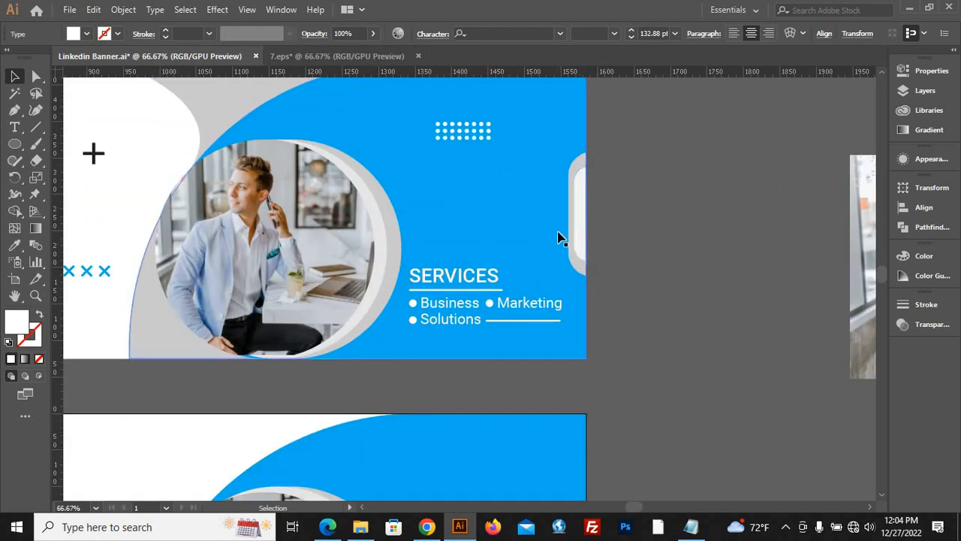
scroll(565, 257, "down", 3, "alt")
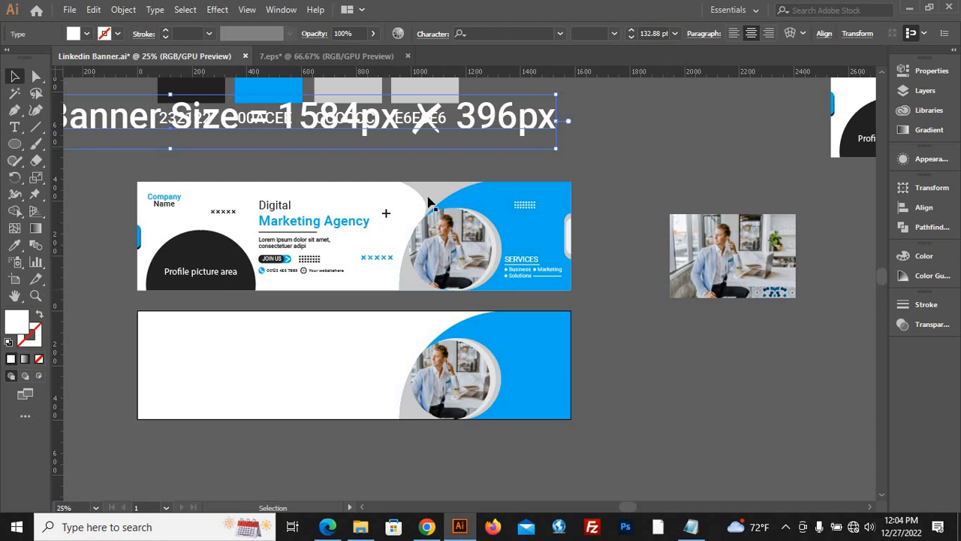
left_click_drag(15, 144, 90, 161)
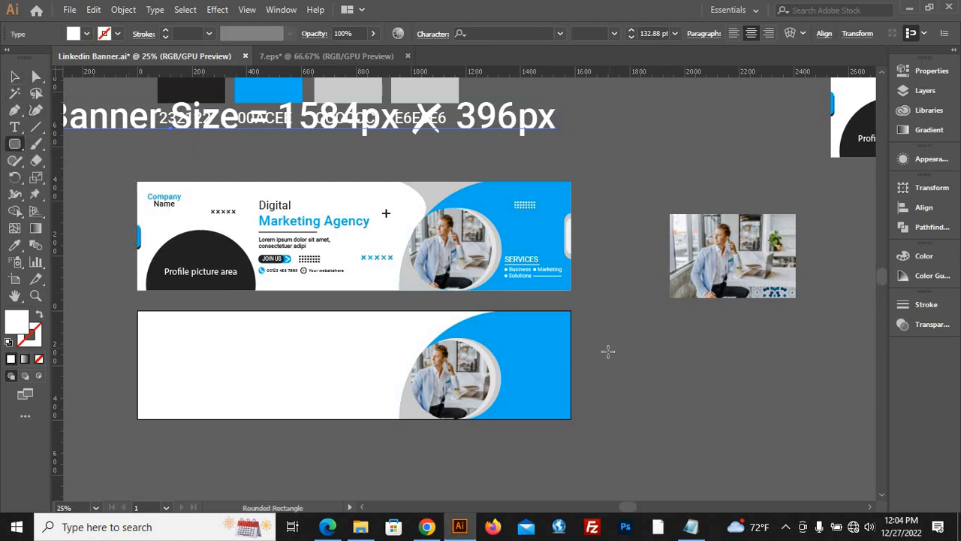
left_click_drag(608, 350, 603, 403)
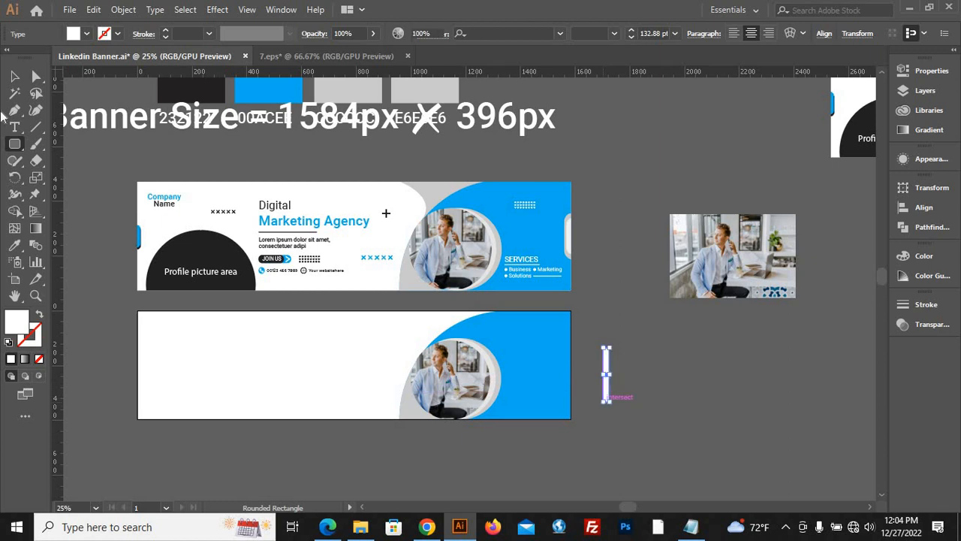
key("v")
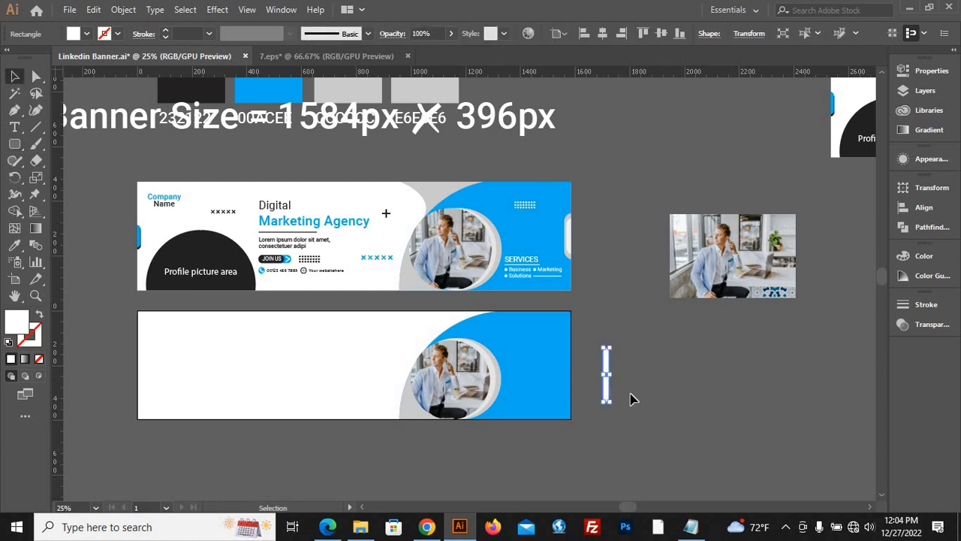
scroll(631, 398, "up", 3)
left_click_drag(581, 351, 589, 351)
left_click(554, 298)
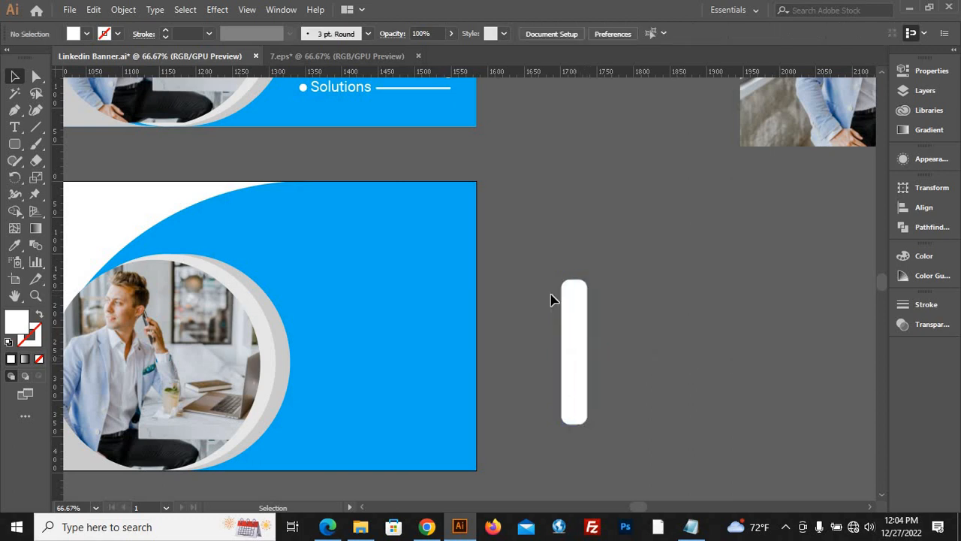
Round the white rectangle's corners fully to a 17.5 px radius, giving it semicircular ends.
left_click(576, 307)
left_click(36, 77)
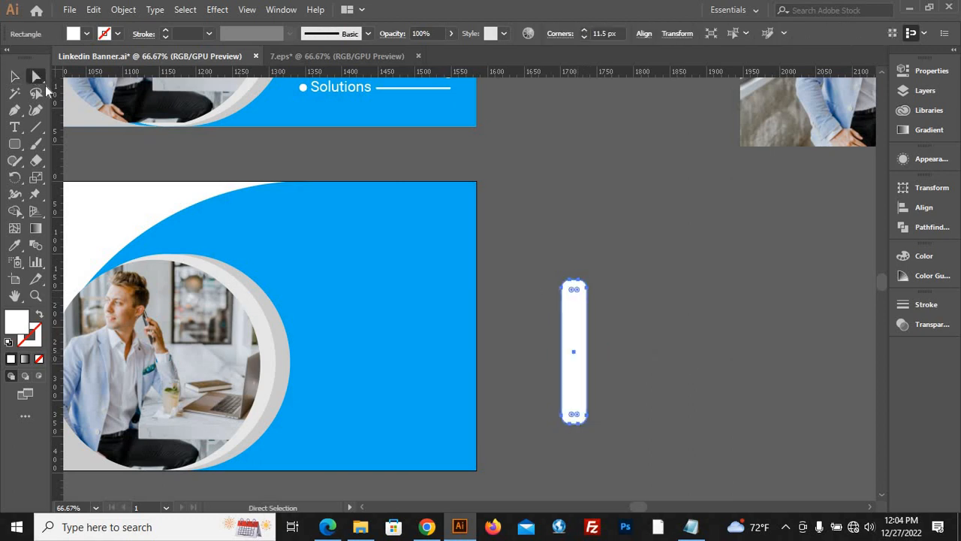
left_click(590, 294)
left_click_drag(581, 342, 583, 347)
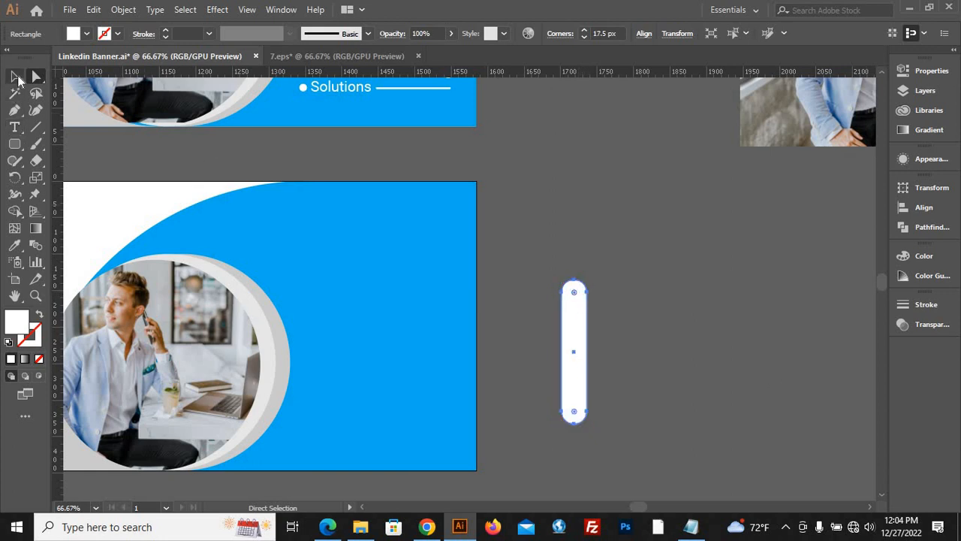
Place the white pill shape across the artboard's right edge, centred vertically on the banner, with about half of it outside.
left_click(14, 75)
left_click(540, 379)
left_click_drag(576, 376, 475, 367)
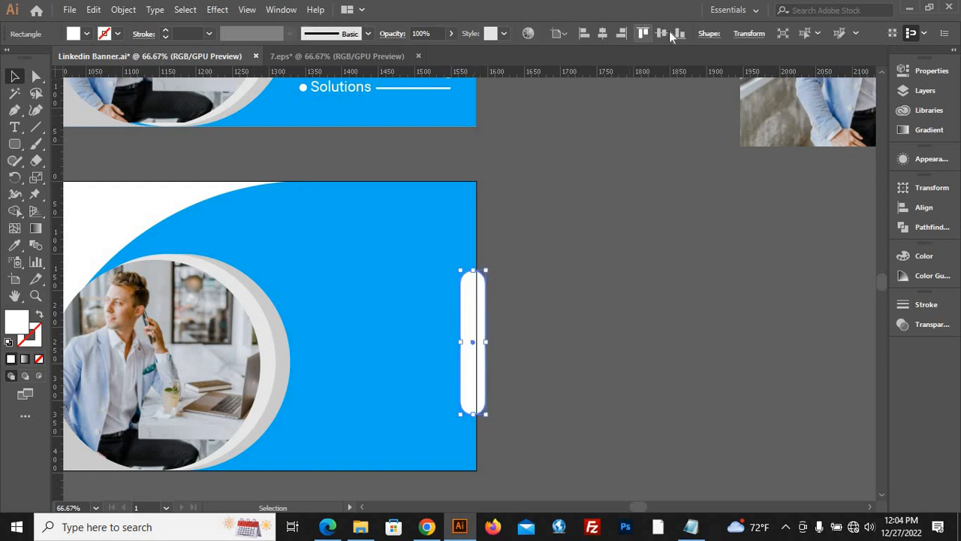
left_click(593, 330)
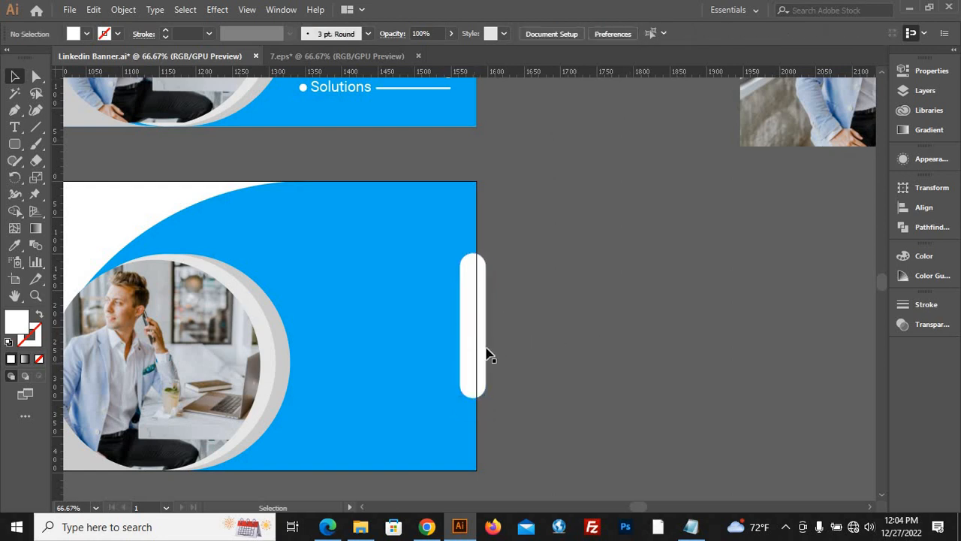
left_click_drag(481, 355, 489, 362)
left_click(531, 355)
left_click(593, 365)
Draw a tall, plain white rectangle just outside the artboard's right edge, over the pill shape's outer half.
scroll(593, 365, "down", 3)
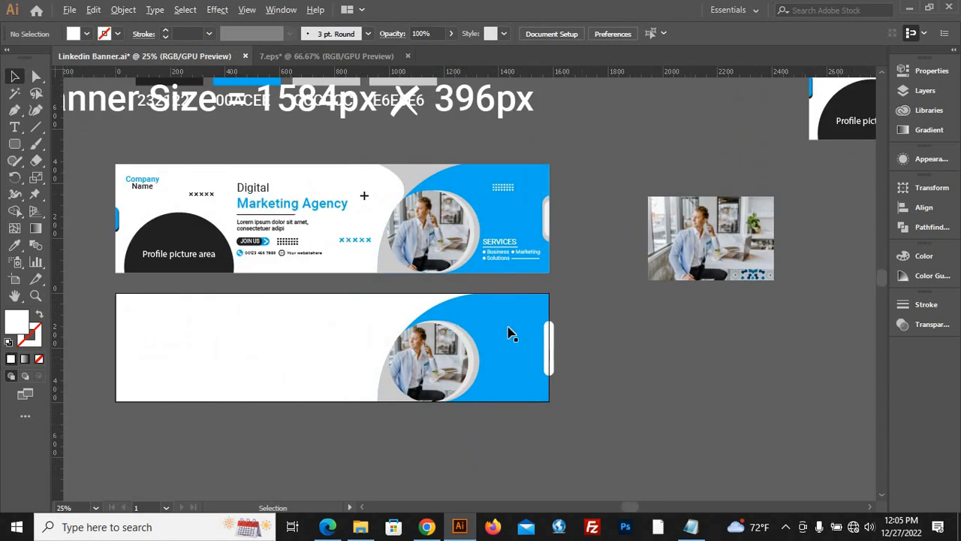
left_click_drag(11, 145, 70, 142)
scroll(556, 346, "up", 4)
left_click_drag(646, 275, 546, 448)
scroll(546, 448, "down", 3)
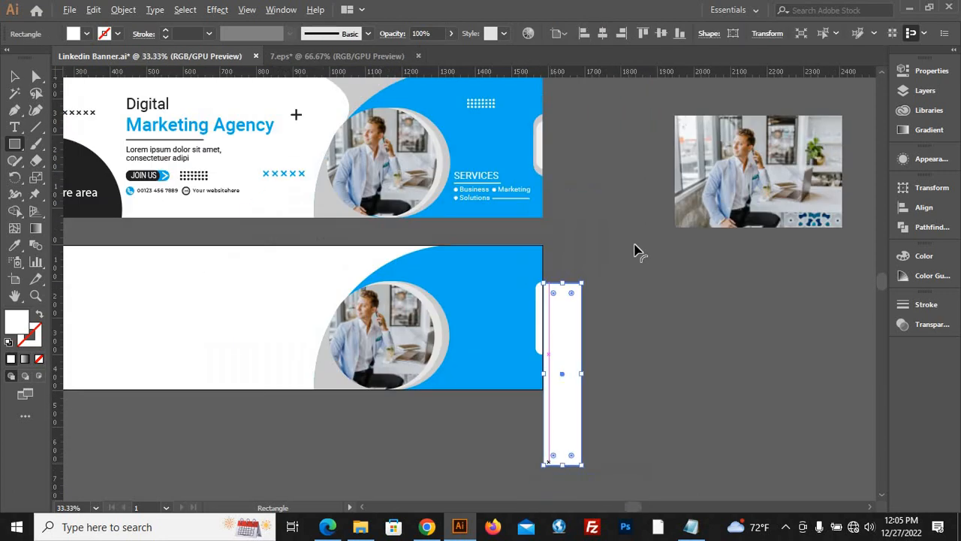
left_click(15, 78)
scroll(624, 359, "up", 3)
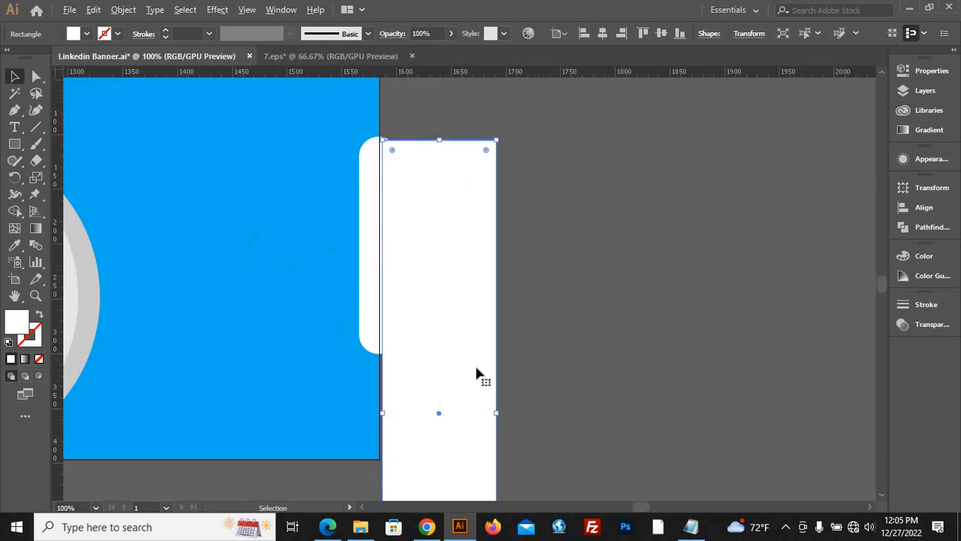
Snap the tall white rectangle to the artboard's right edge and remove it with the pill's outer half using Shape Builder.
left_click_drag(473, 370, 528, 318)
scroll(380, 224, "up", 3)
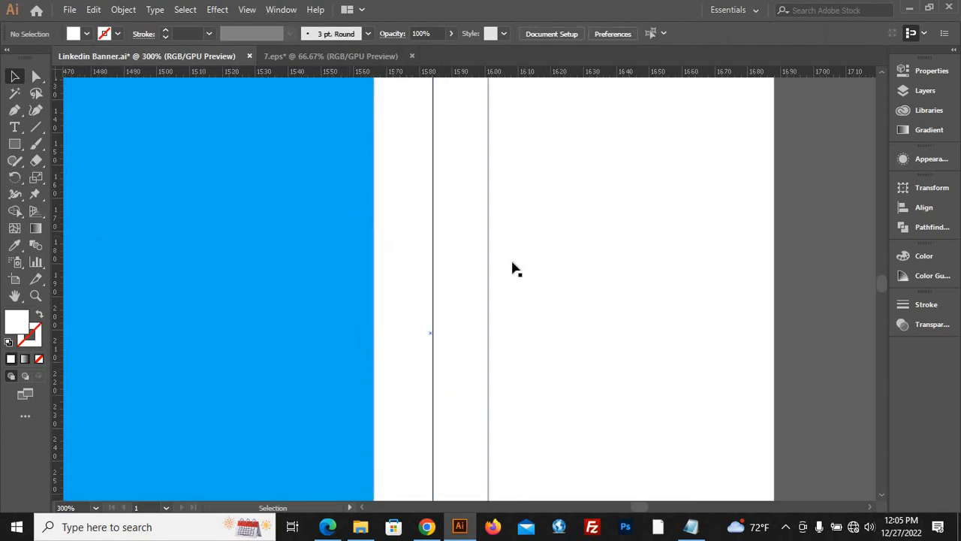
left_click(643, 267)
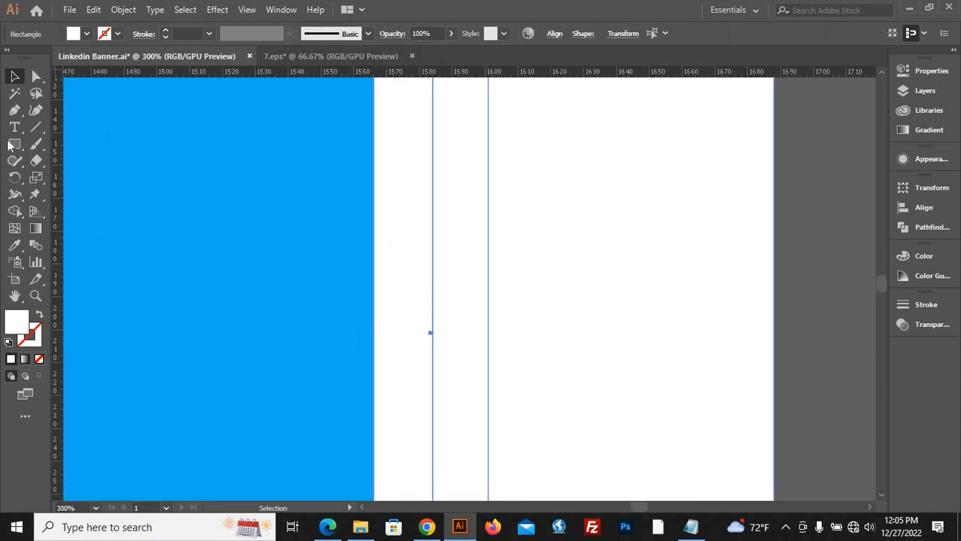
left_click(15, 213)
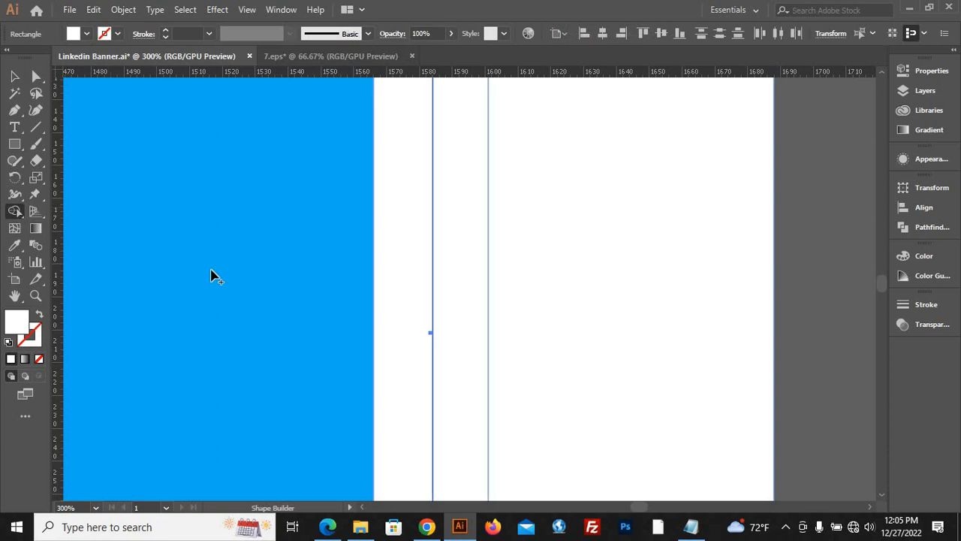
scroll(170, 261, "down", 2)
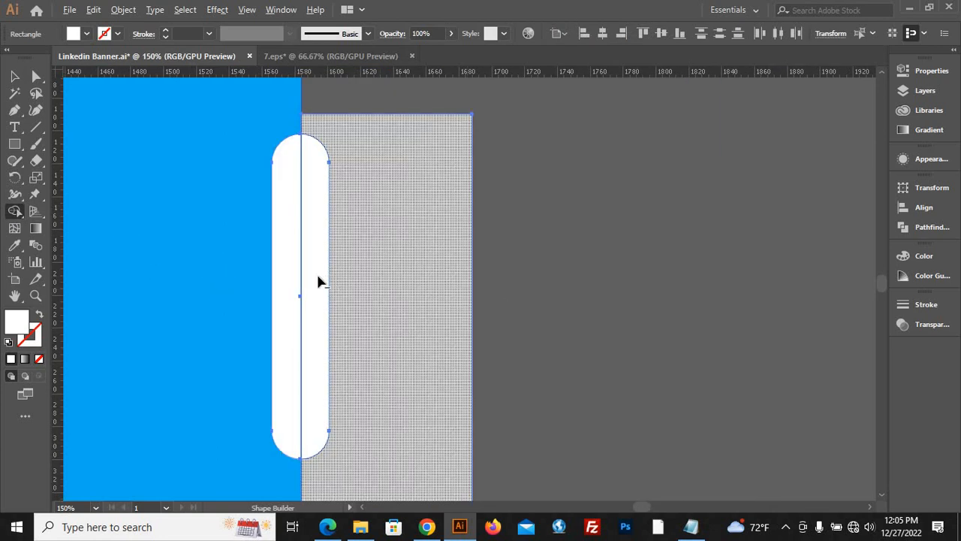
left_click_drag(309, 147, 468, 365)
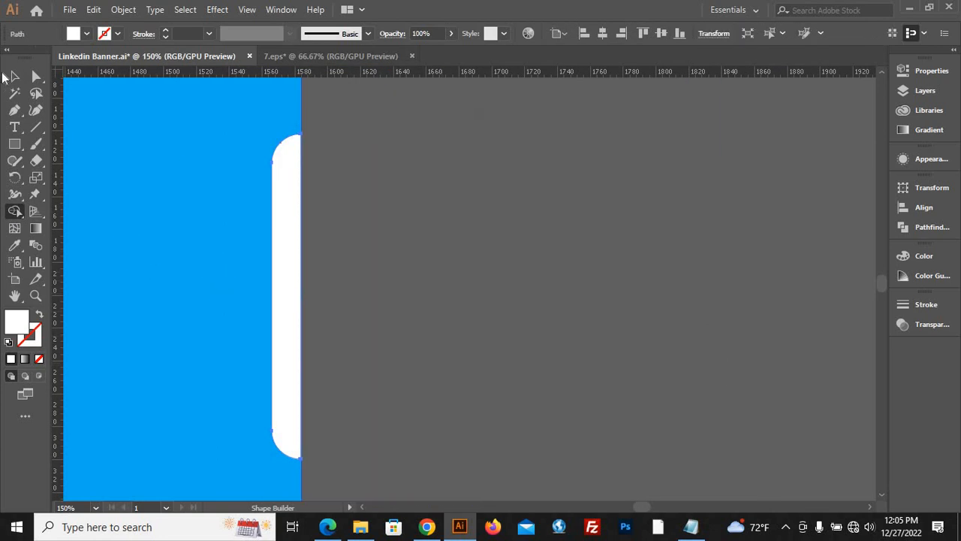
left_click(13, 76)
left_click(497, 323)
Recolour the trimmed white tab with the grey sampled from the rim of the reference banner's edge tab.
scroll(502, 300, "down", 4)
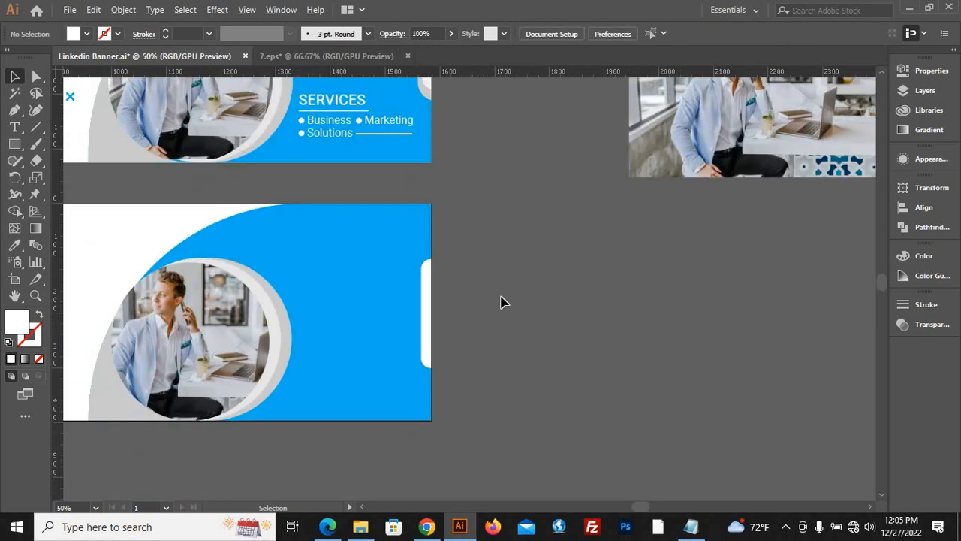
scroll(427, 314, "up", 2)
left_click(410, 318)
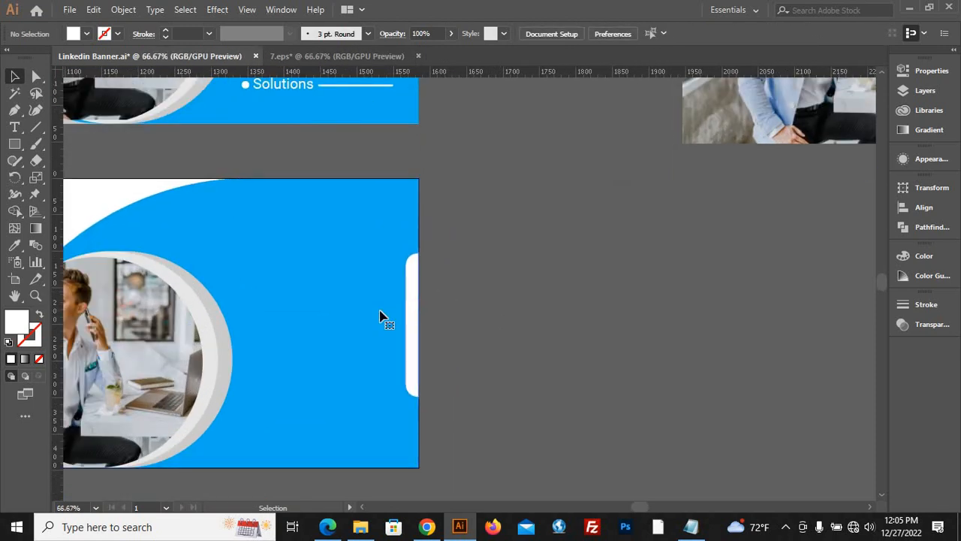
left_click(14, 245)
scroll(451, 291, "down", 1)
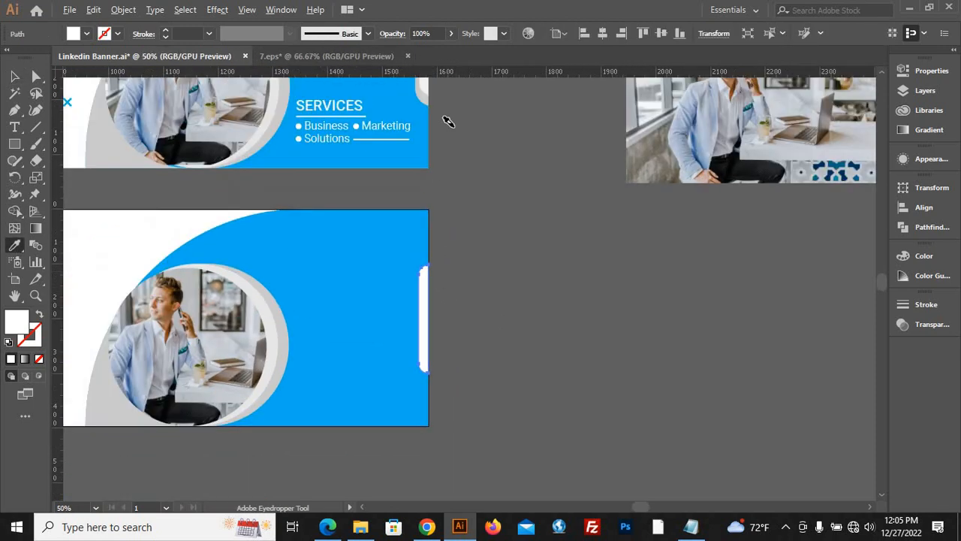
left_click(426, 96)
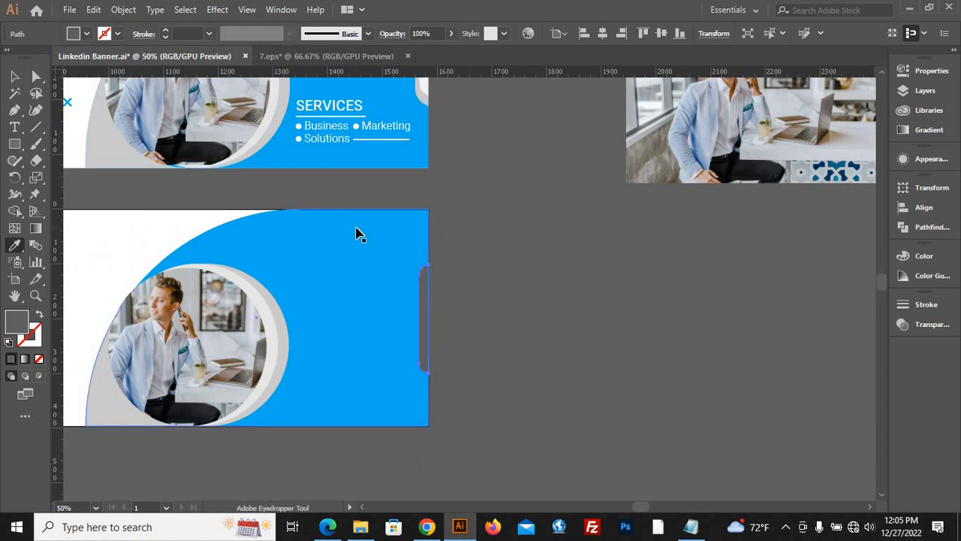
left_click(15, 76)
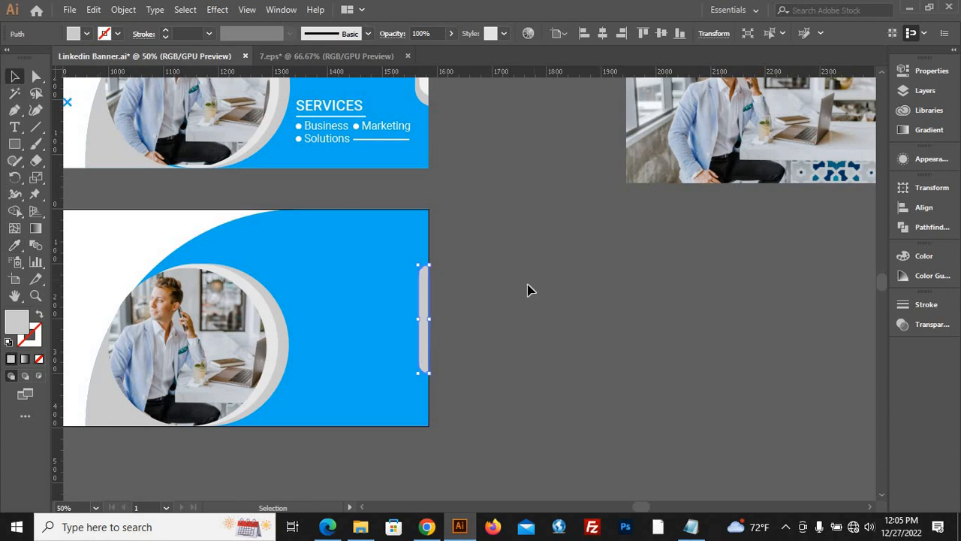
Paste a copy of the grey tab directly in front of it and scale the copy down slightly around its centre.
left_click(417, 312)
left_click(425, 319)
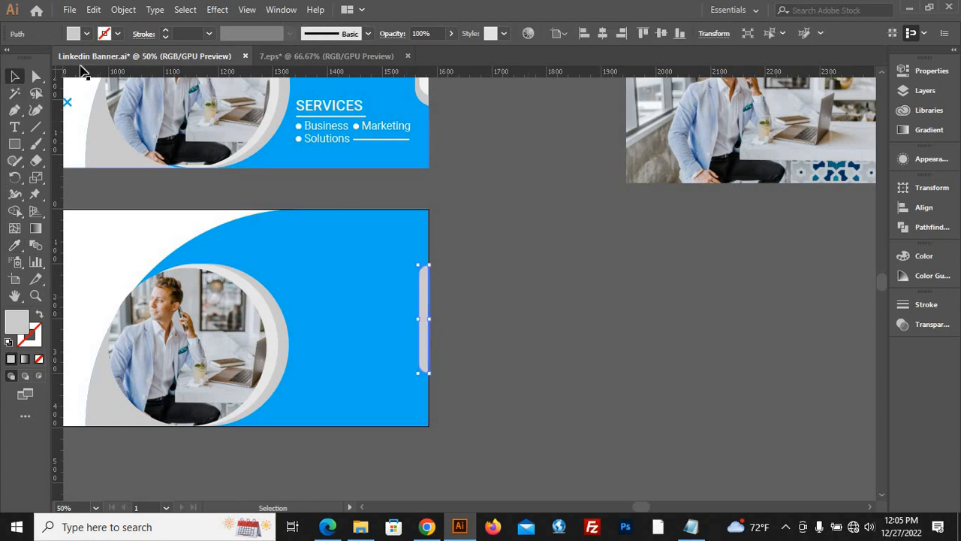
left_click(94, 10)
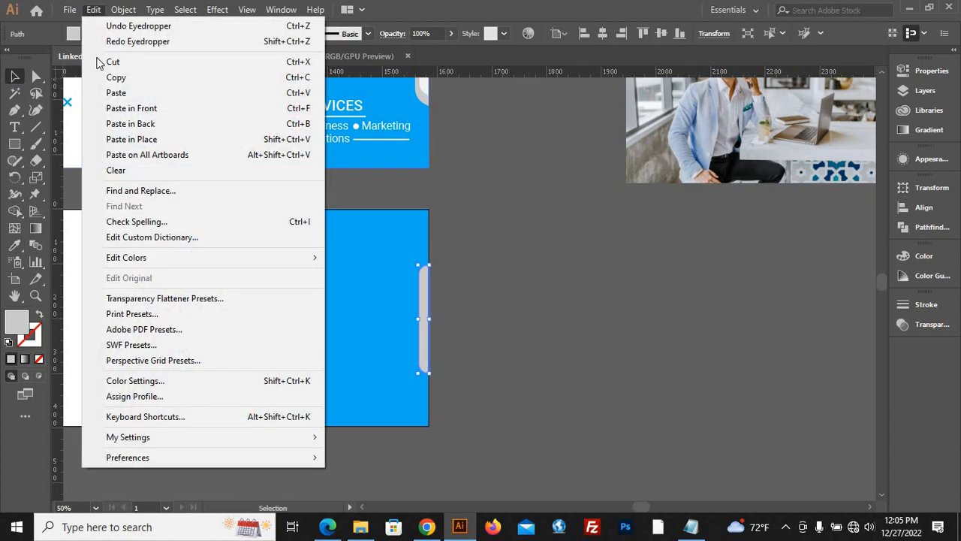
left_click(116, 78)
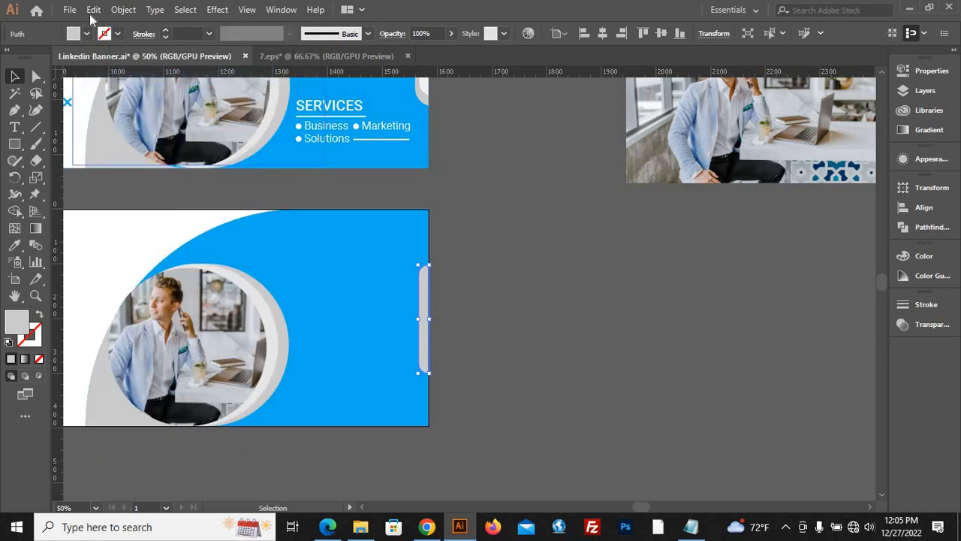
left_click(94, 9)
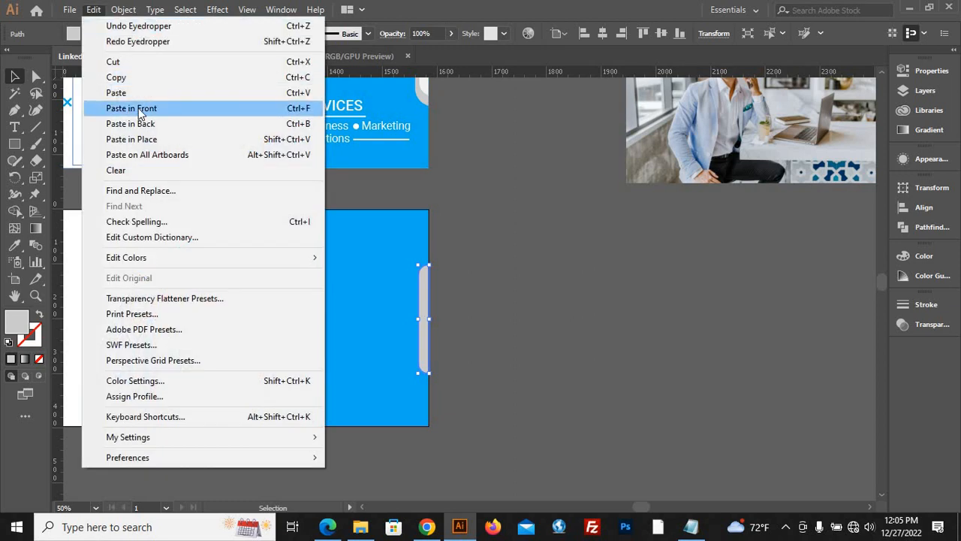
left_click(142, 113)
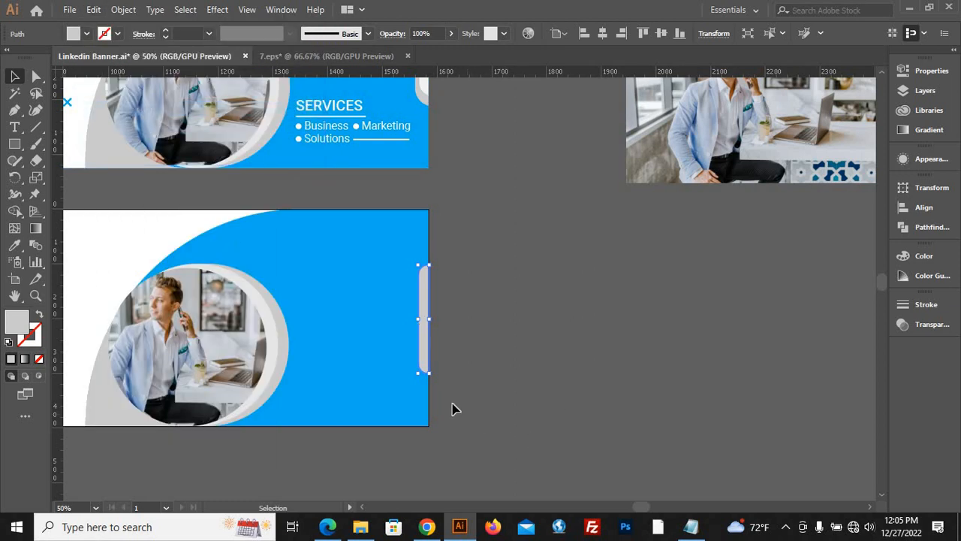
scroll(435, 385, "up", 1)
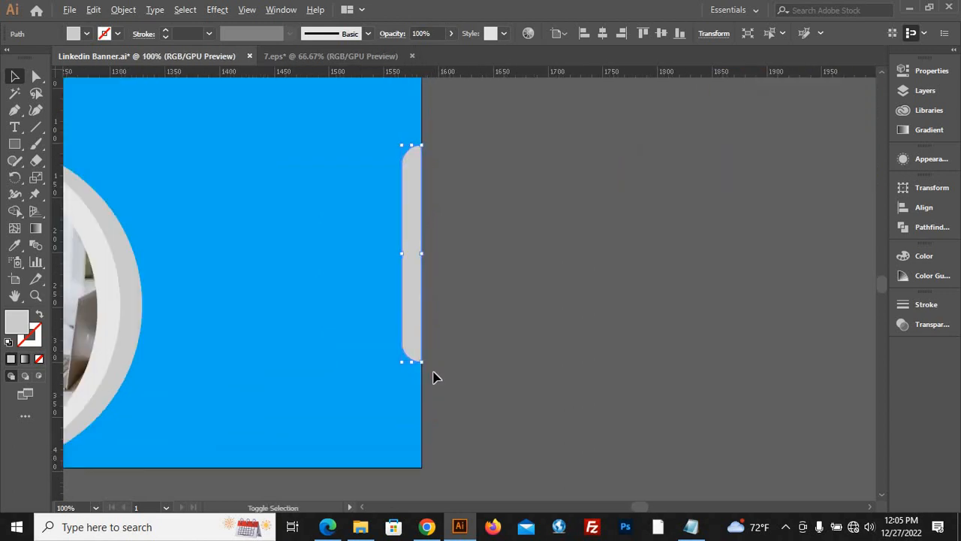
left_click_drag(421, 362, 424, 348)
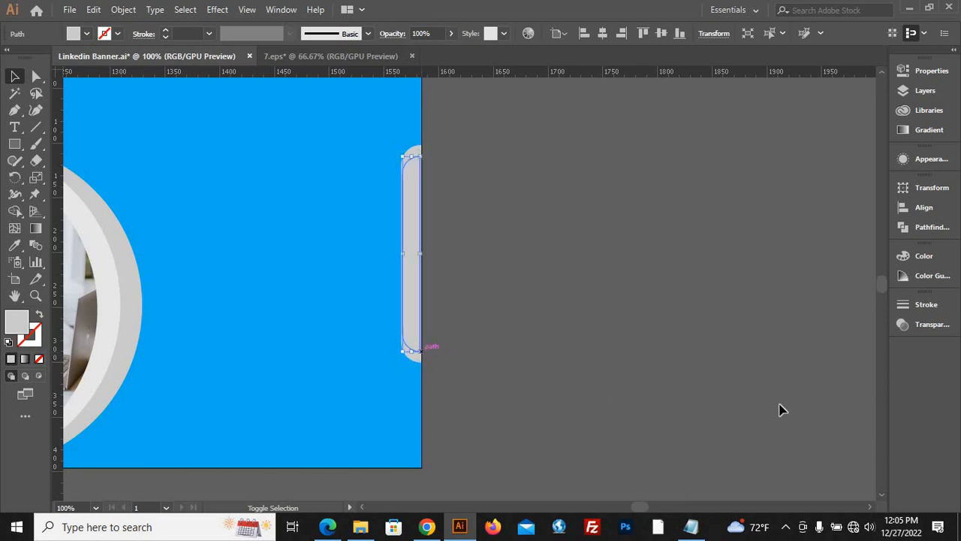
Fill the smaller tab copy with the light grey sampled from the inner part of the reference banner's tab.
left_click(14, 245)
scroll(438, 347, "down", 2)
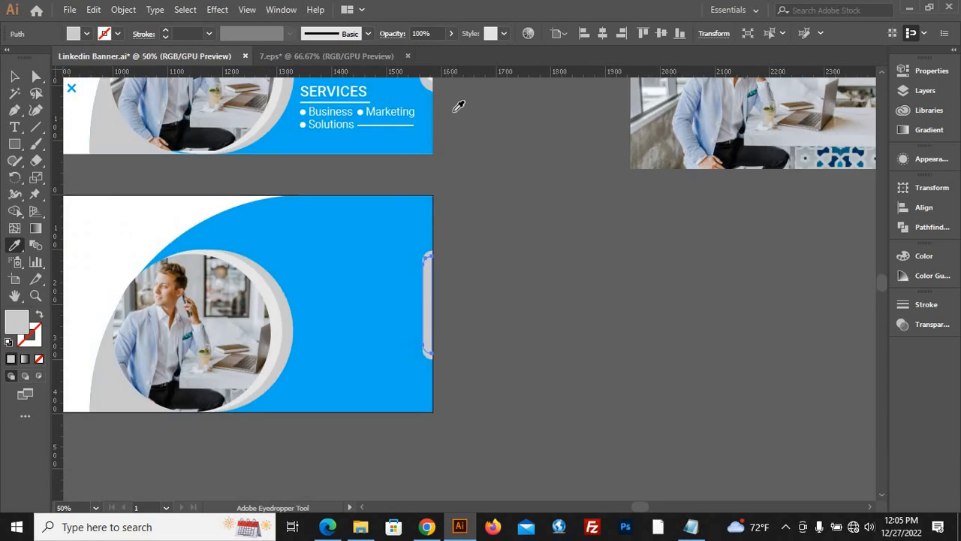
scroll(430, 129, "up", 2)
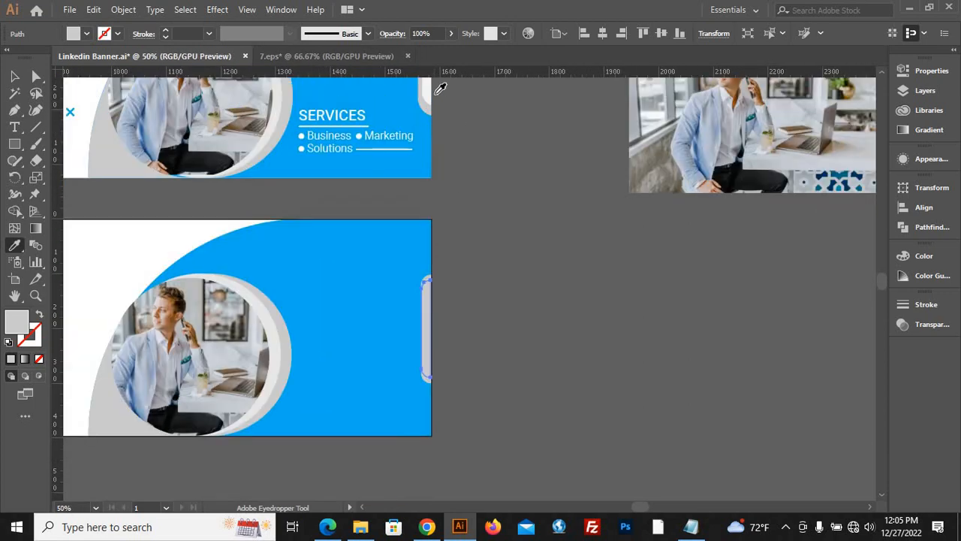
left_click(431, 89)
key("v")
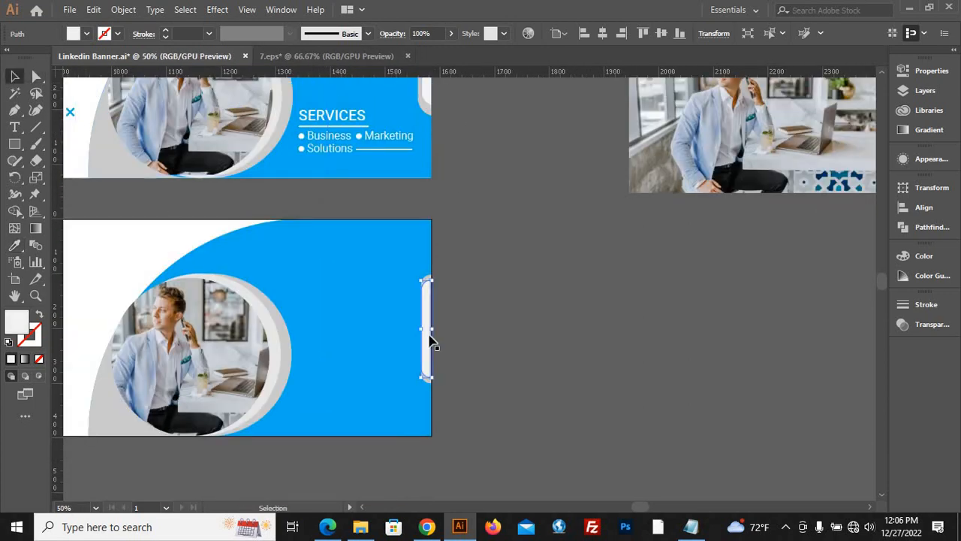
Nudge the light grey inner tab to the right so that the darker tab forms a rim along its left side.
scroll(432, 344, "up", 2)
key("Right")
key("Right")
key("Right")
key("Right")
key("Right")
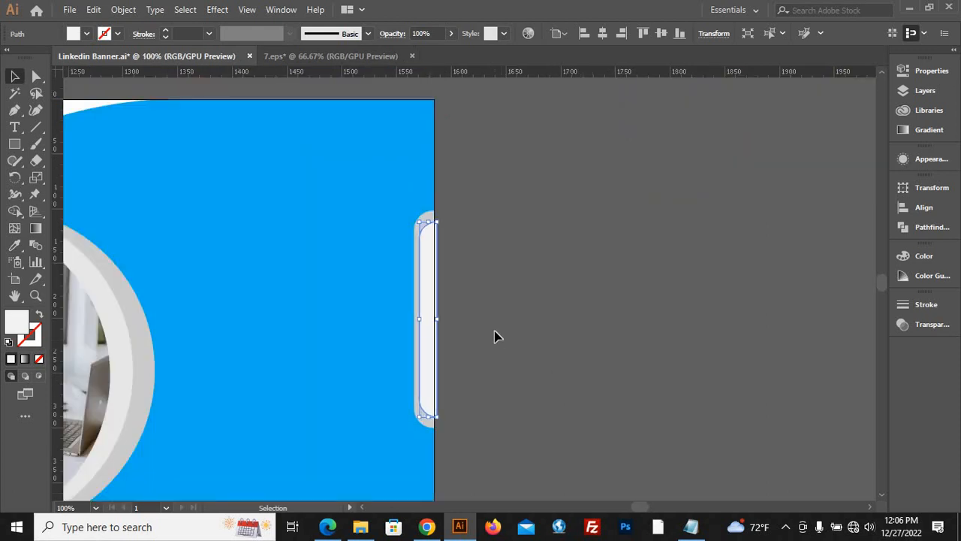
left_click(536, 359)
scroll(498, 358, "down", 3)
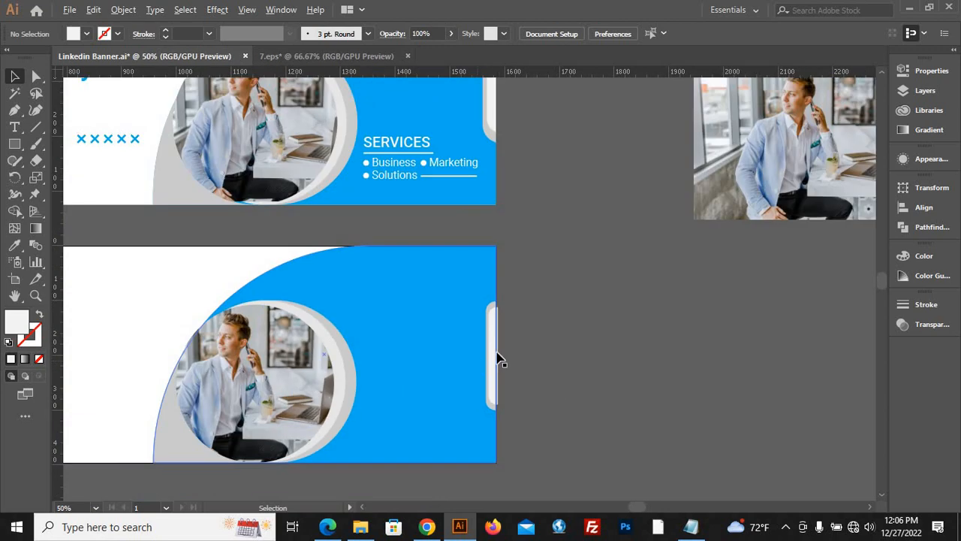
scroll(504, 359, "up", 5)
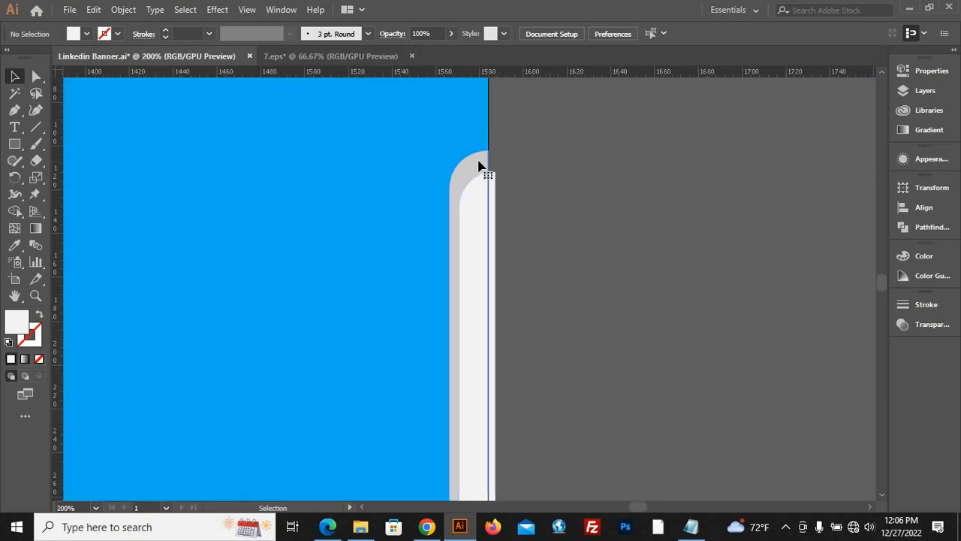
left_click(485, 167)
left_click(626, 331)
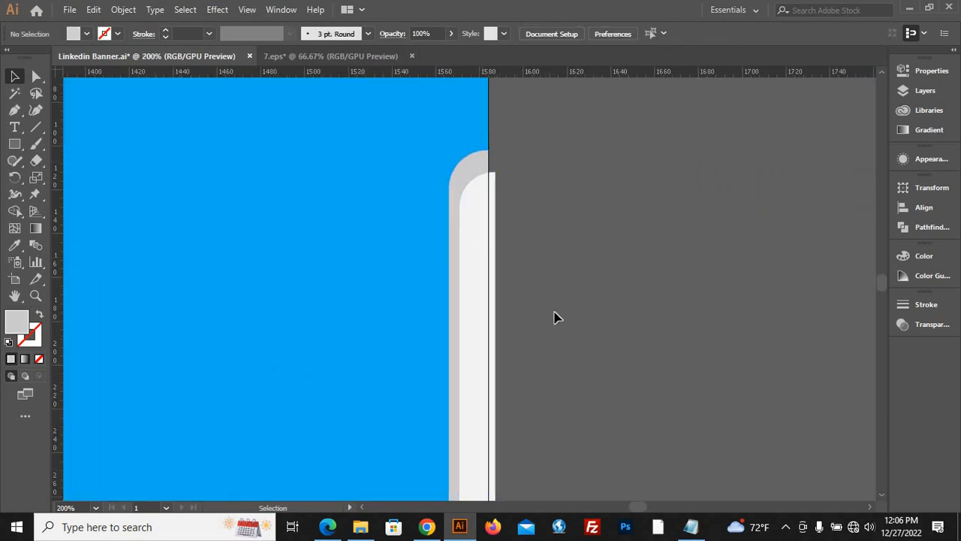
scroll(573, 339, "down", 3)
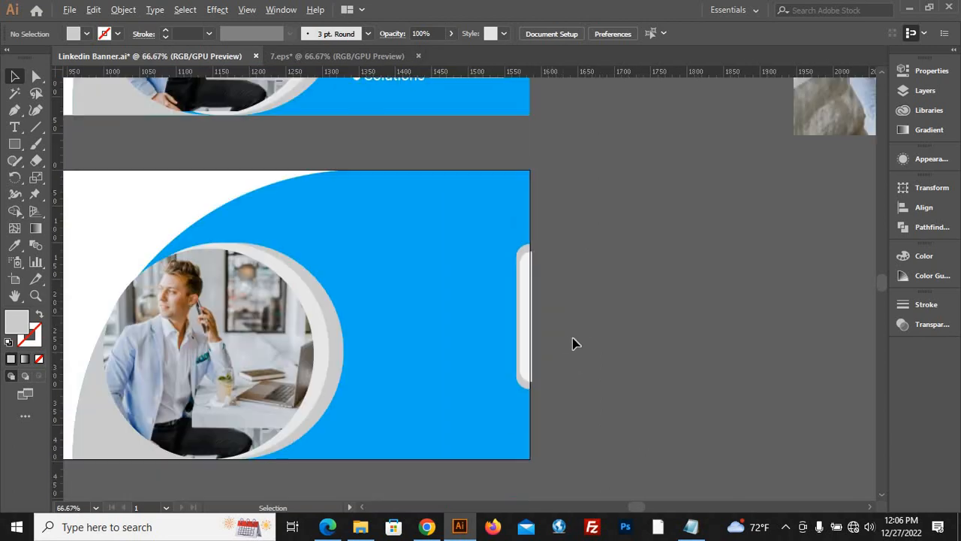
Draw a light grey rectangle from the artboard's right edge outward, tall enough to cover the inner tab's overhanging strip.
scroll(564, 324, "up", 3)
left_click(451, 275)
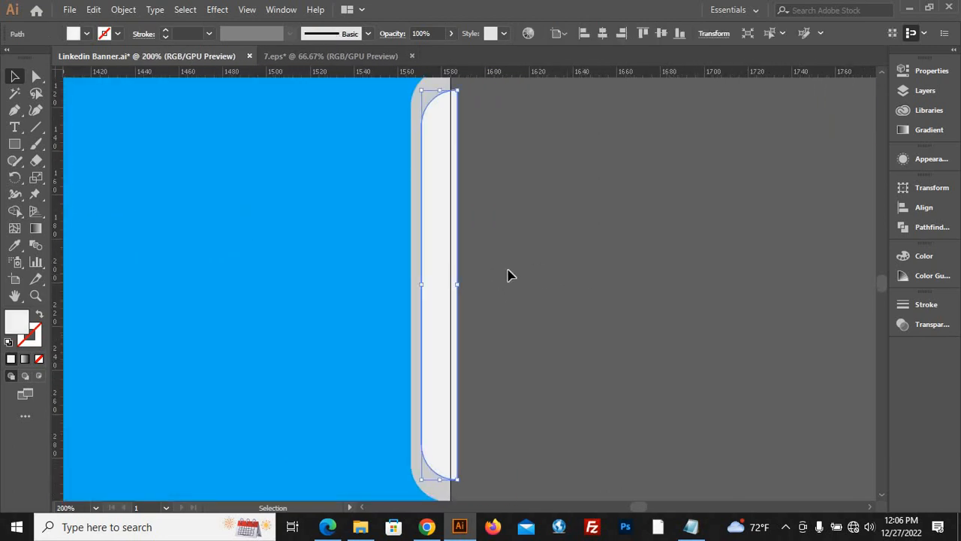
left_click(15, 144)
left_click(64, 140)
left_click_drag(575, 117, 452, 493)
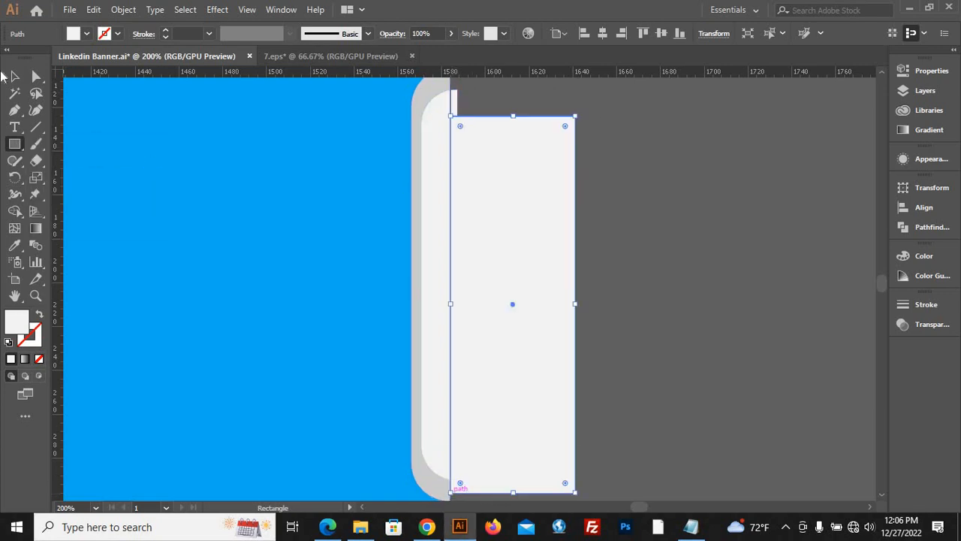
key("v")
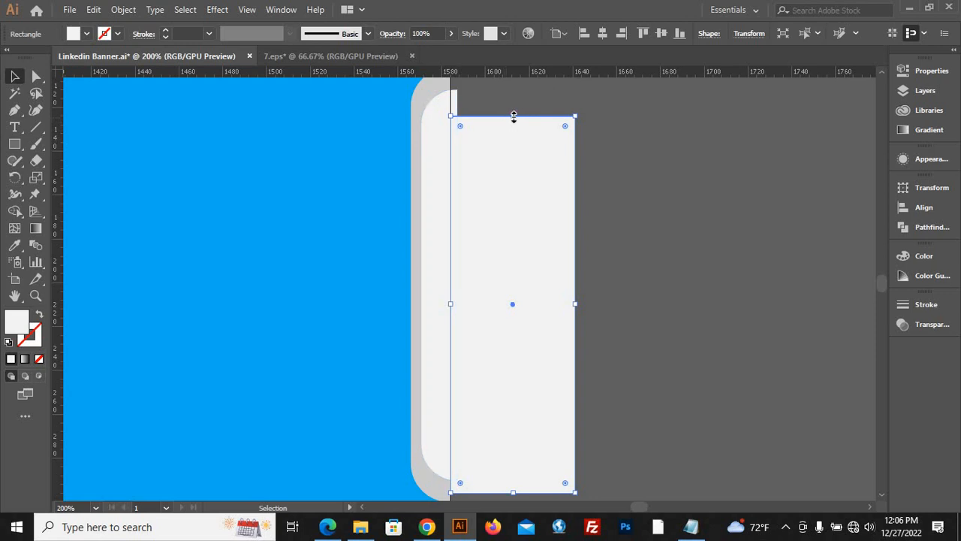
left_click_drag(513, 117, 513, 83)
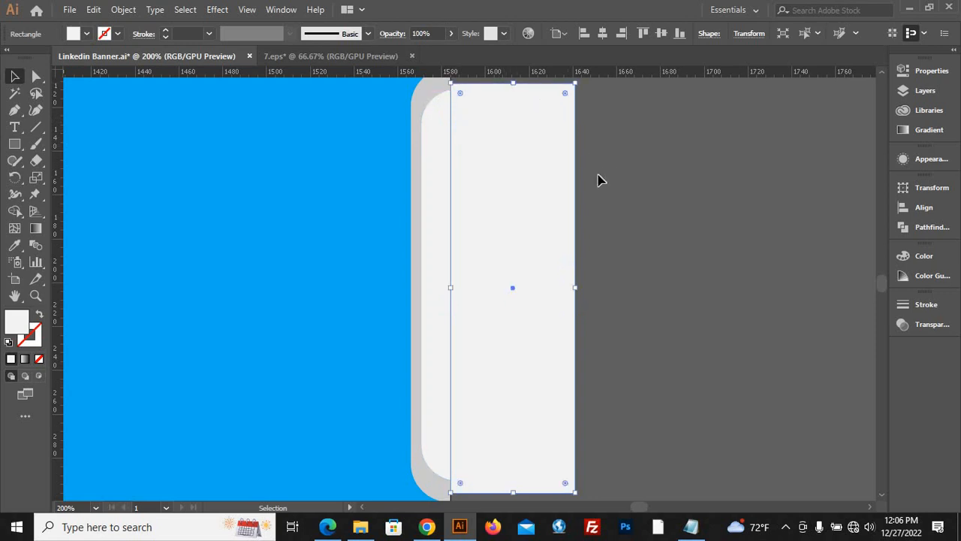
Remove the inner tab's overhang beyond the artboard together with the covering rectangle using Shape Builder.
left_click(435, 254, "shift")
left_click(14, 211)
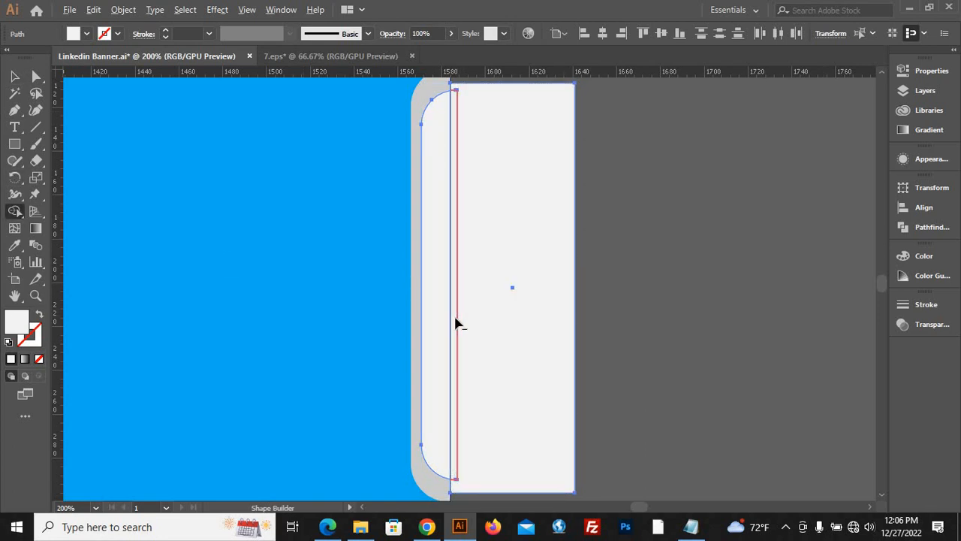
mouse_move(456, 320)
left_mouse_down()
mouse_move(568, 412)
mouse_move(713, 379)
left_mouse_up()
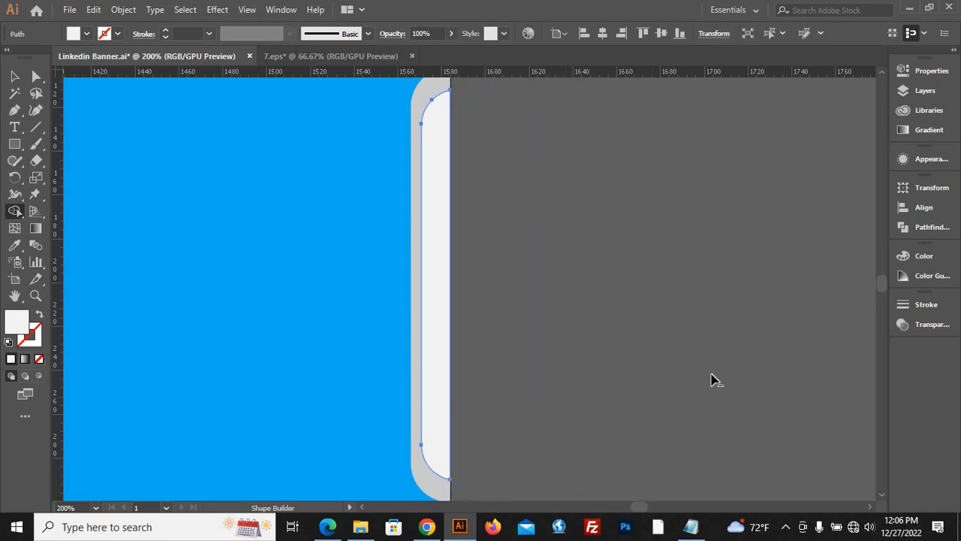
left_click(14, 76)
left_click(658, 281)
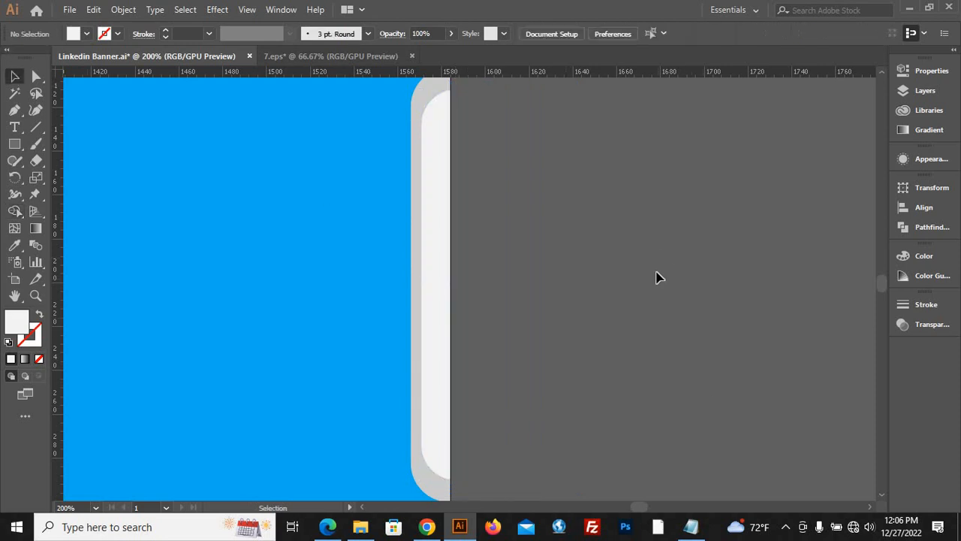
Draw a small light grey circle with the Ellipse tool on the empty canvas beside the reference banner.
scroll(655, 278, "left", 3)
scroll(655, 278, "down", 6)
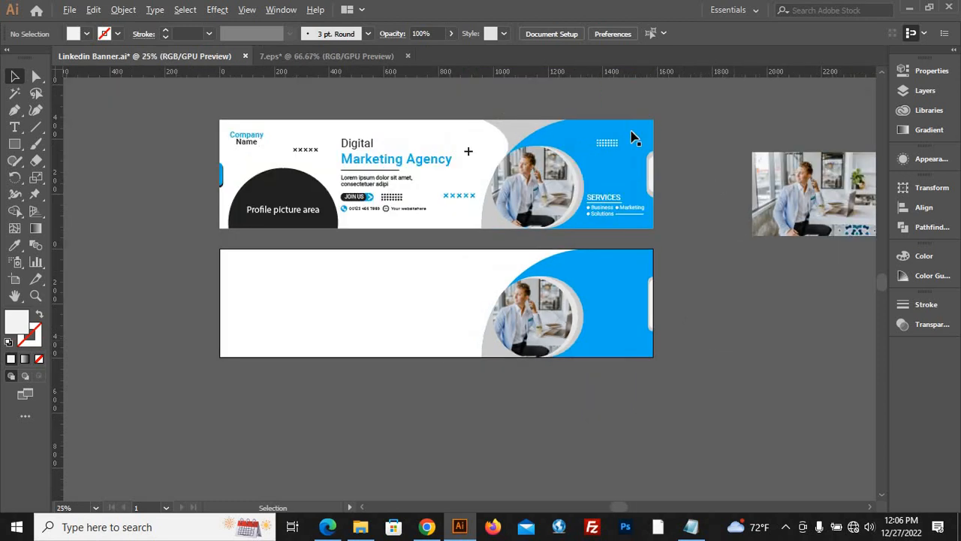
scroll(633, 133, "up", 4)
scroll(356, 101, "down", 3)
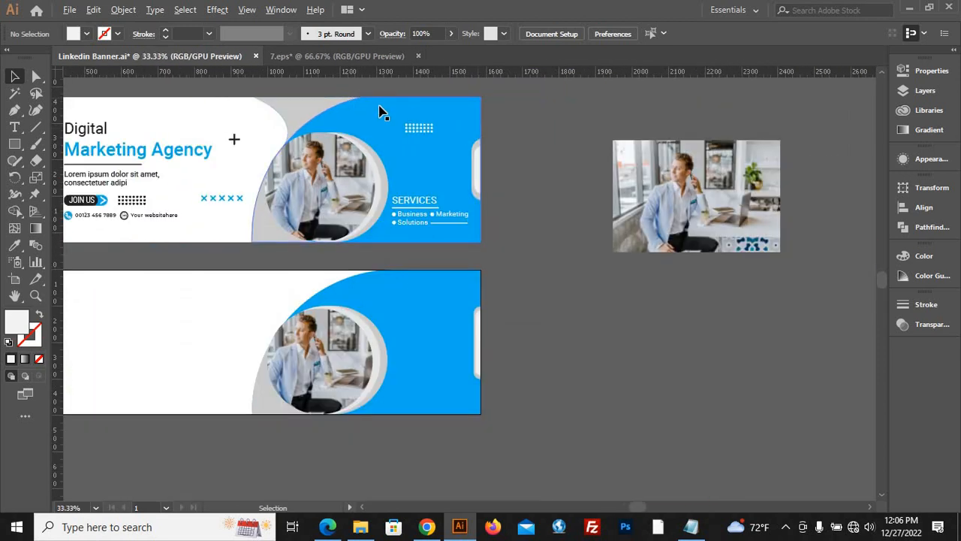
scroll(378, 111, "up", 2)
left_click(14, 145)
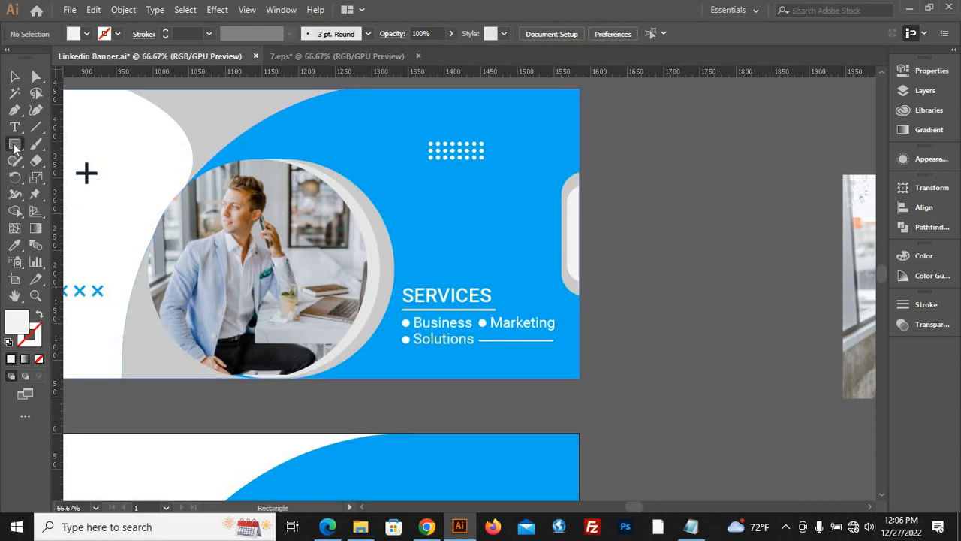
left_click_drag(14, 146, 45, 172)
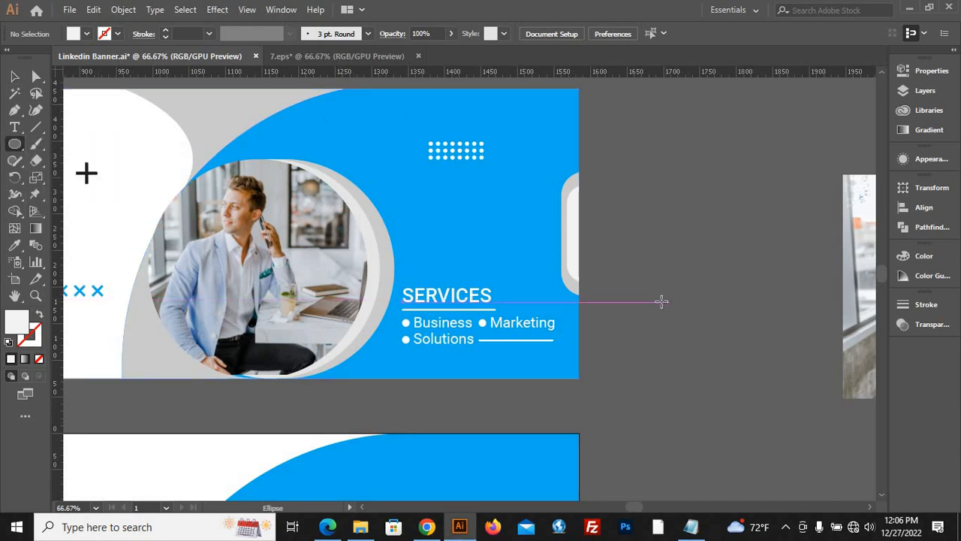
left_click_drag(662, 301, 664, 306)
left_click(14, 77)
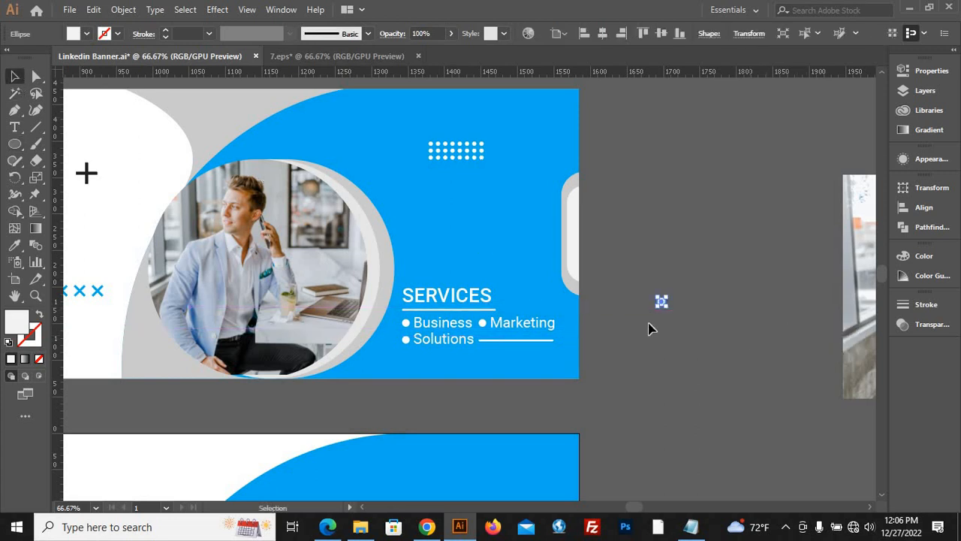
left_click(664, 317)
Scale the small circle down to a dot 6 px wide and 6 px high.
scroll(665, 318, "up", 1)
scroll(673, 328, "up", 1)
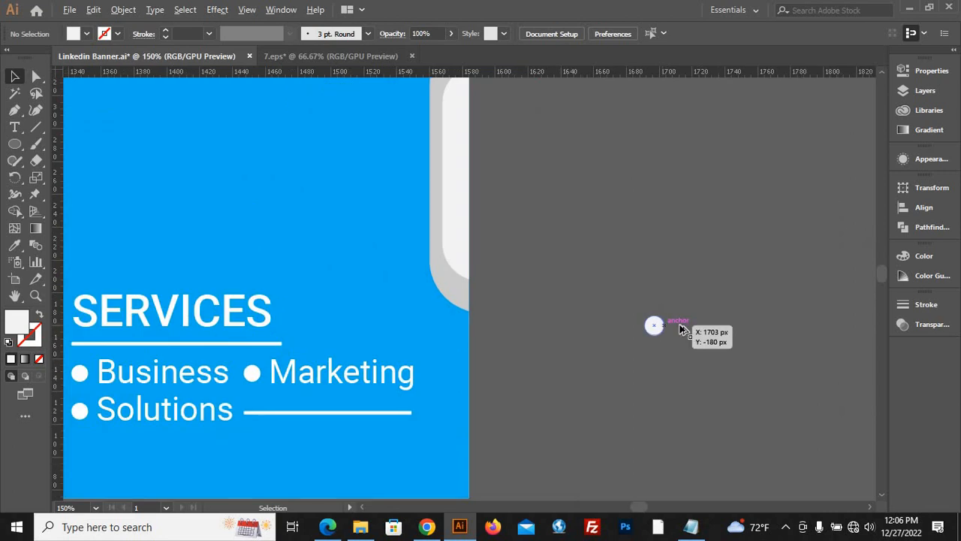
left_click(667, 316)
left_click_drag(665, 317, 661, 321)
left_click_drag(715, 348, 715, 352)
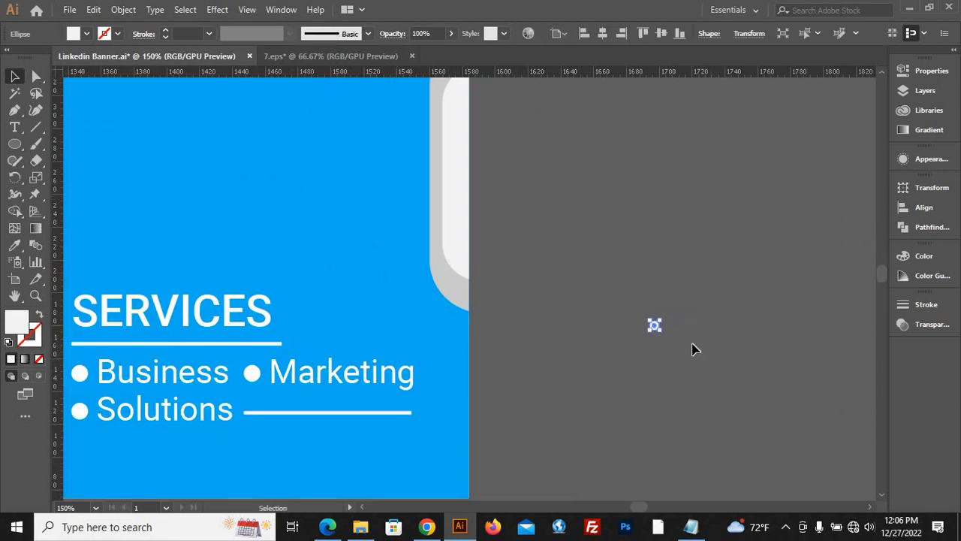
left_click(661, 336)
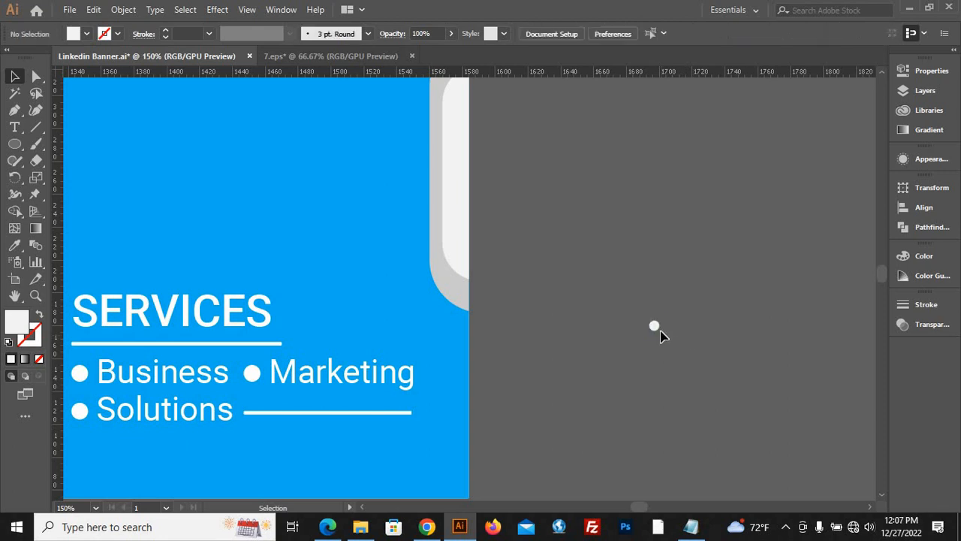
Duplicate the dot horizontally and repeat the copy to form a row of eight evenly spaced dots.
left_click_drag(655, 326, 671, 325, "alt")
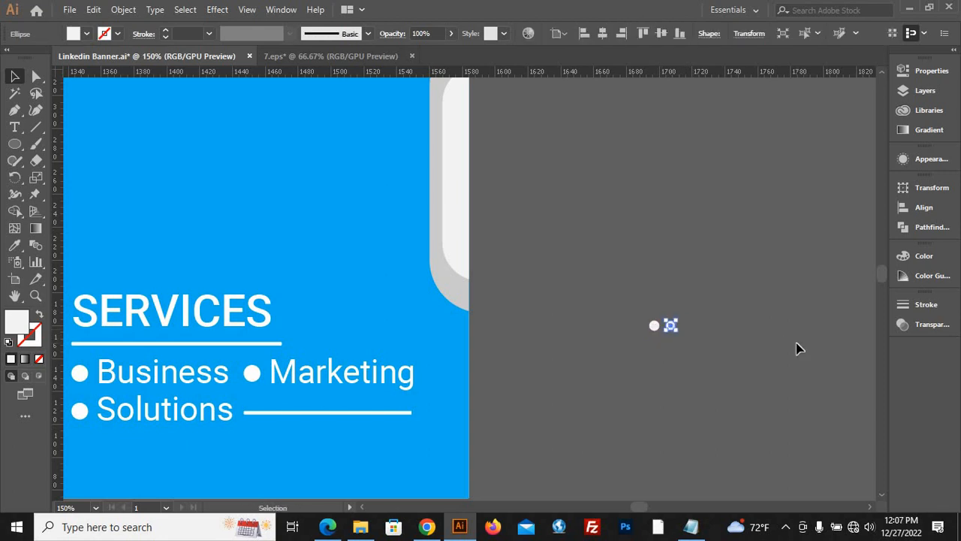
key("ctrl+d")
key("ctrl+d")
key("ctrl+d")
key("ctrl+d")
key("ctrl+d")
key("ctrl+d")
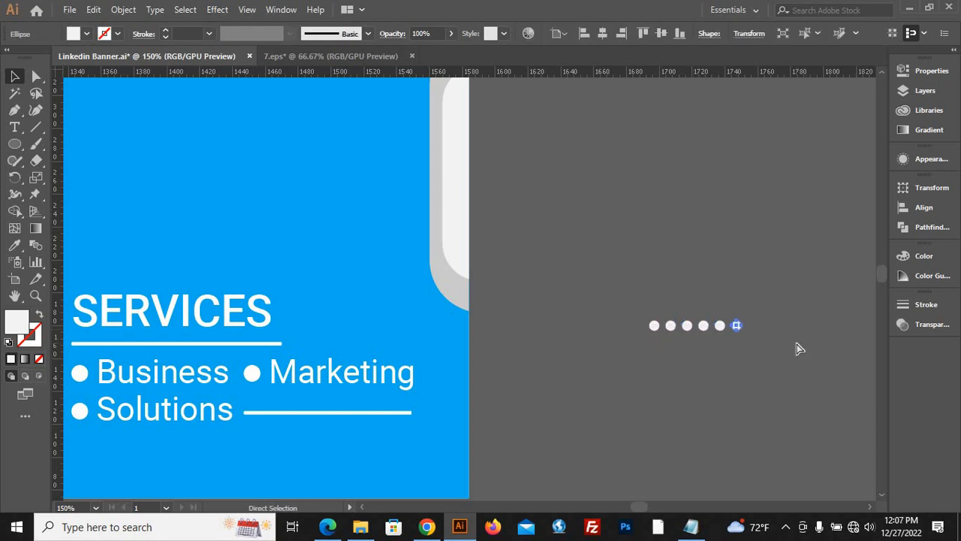
left_click(783, 344)
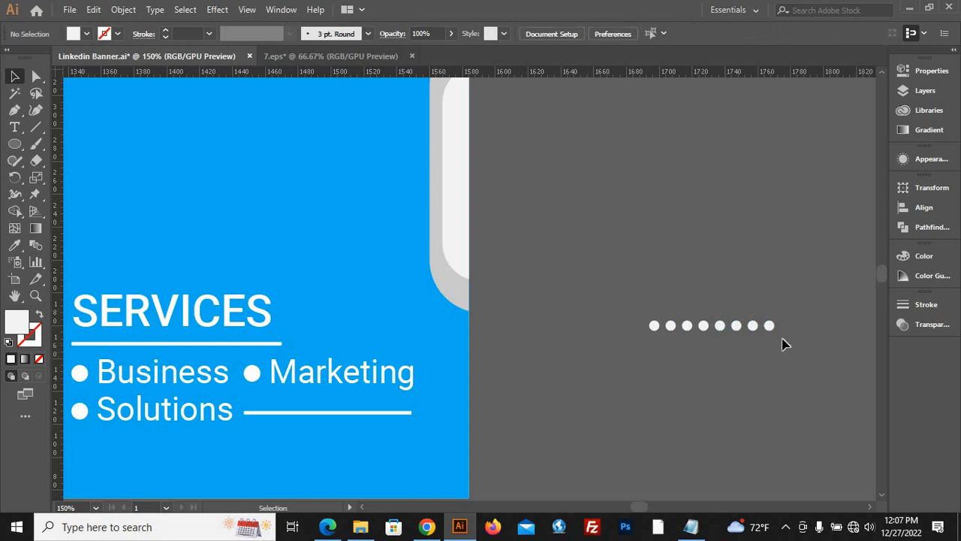
Copy the row of dots straight down and repeat the copy until there are four evenly spaced rows.
left_click_drag(817, 351, 810, 351)
left_click_drag(736, 326, 738, 346)
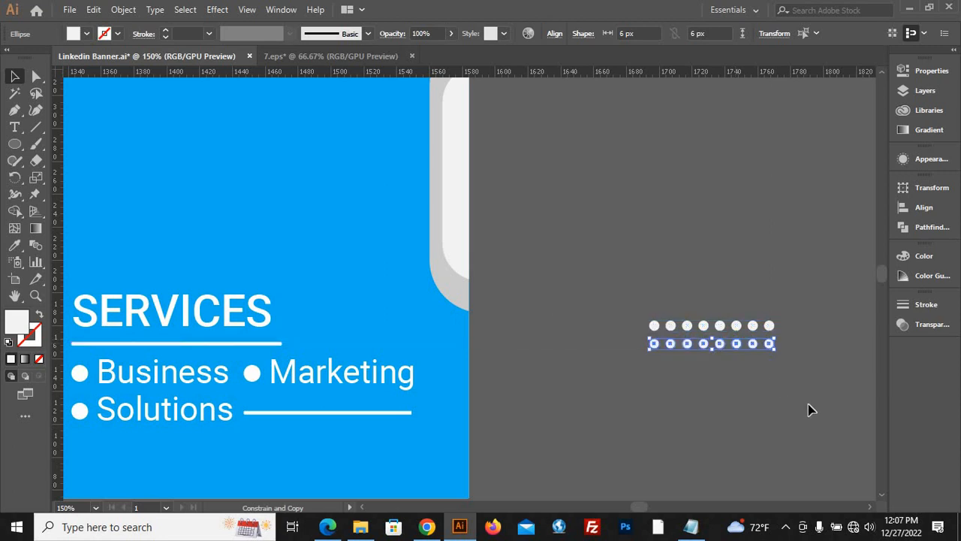
key("ctrl+d")
key("ctrl+d")
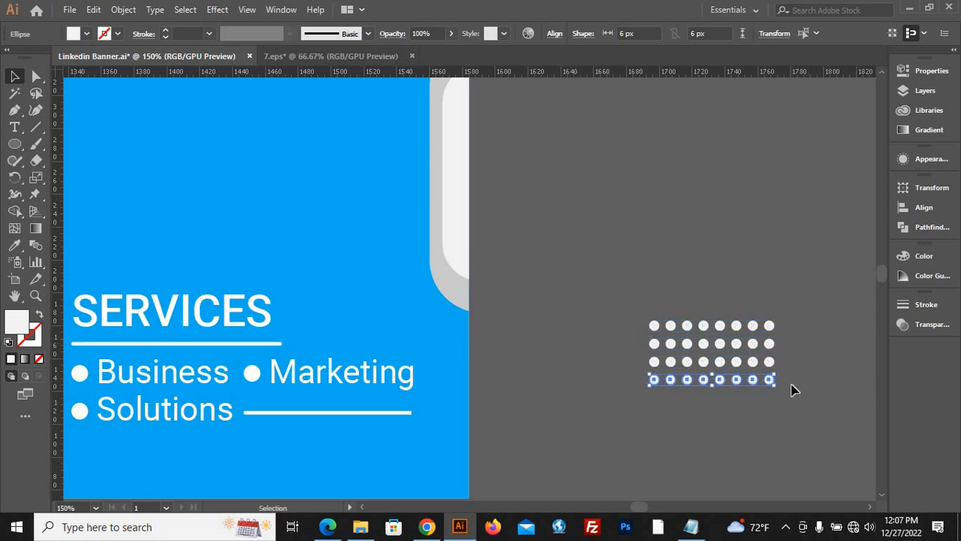
Group the upper three rows of dots, leaving out the lowest row.
left_click(624, 303)
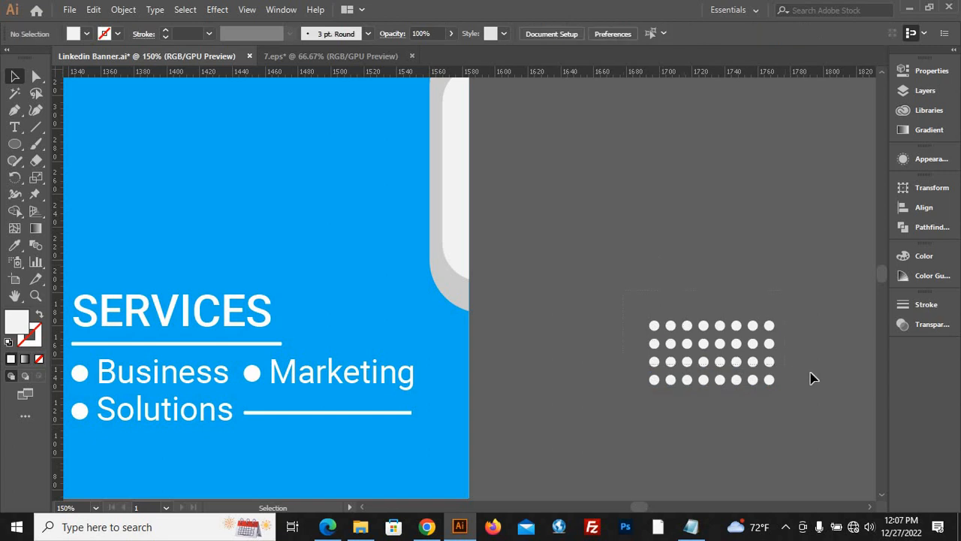
left_click_drag(811, 372, 811, 373)
key("ctrl+g")
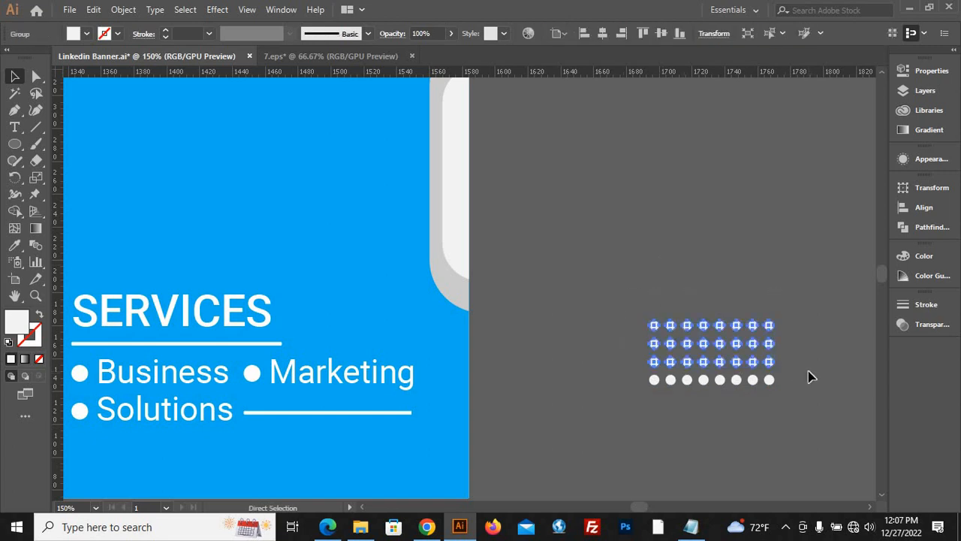
Move the three-row dot group onto the new banner's blue area, above and to the right of the photo, as in the reference.
scroll(809, 368, "down", 1)
left_click(806, 419)
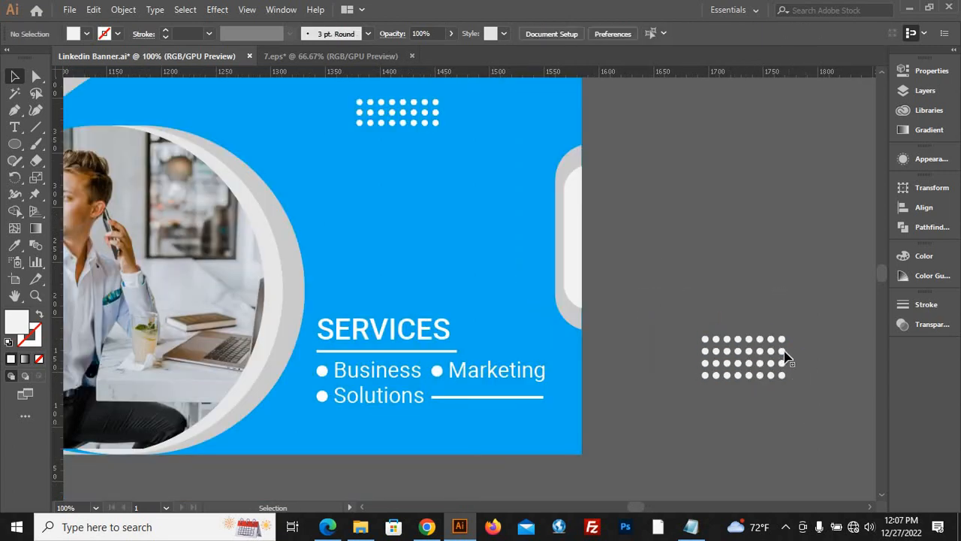
left_click_drag(782, 351, 688, 253)
scroll(721, 252, "down", 3)
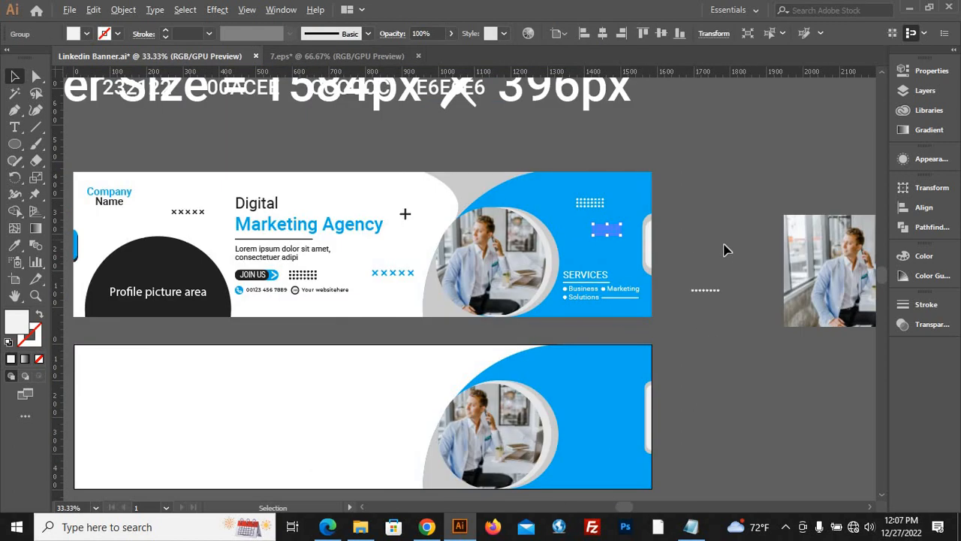
left_click_drag(615, 238, 602, 383)
left_click(719, 408)
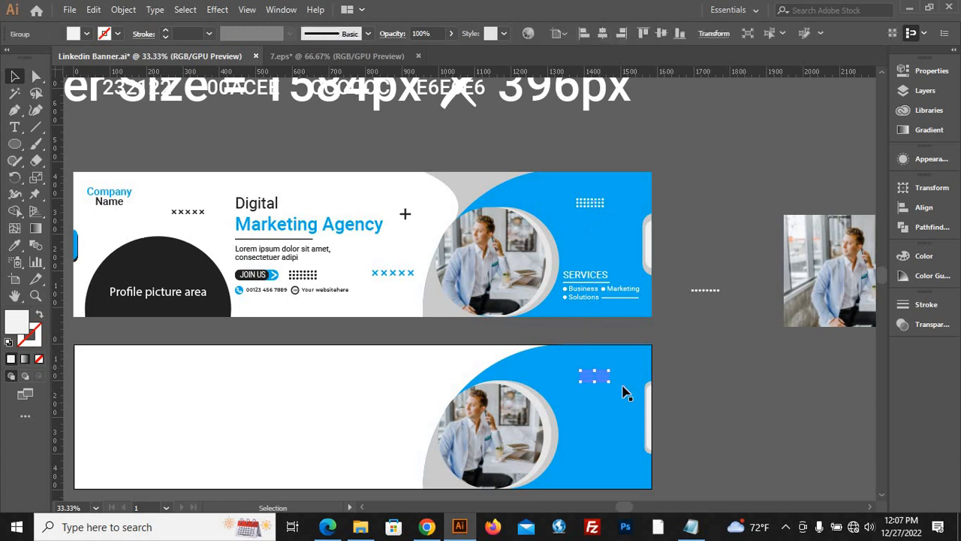
With the Pen tool, start a curved path from the artboard's top edge at about X 1000 px to the blue shape's edge at about X 1082, Y 108 px.
scroll(593, 208, "down", 1)
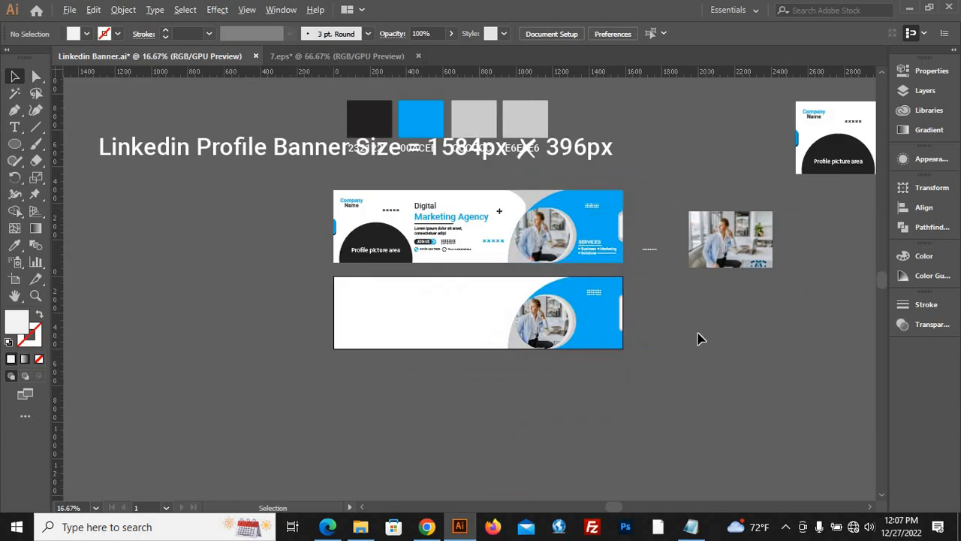
scroll(697, 328, "up", 3)
scroll(643, 423, "down", 2)
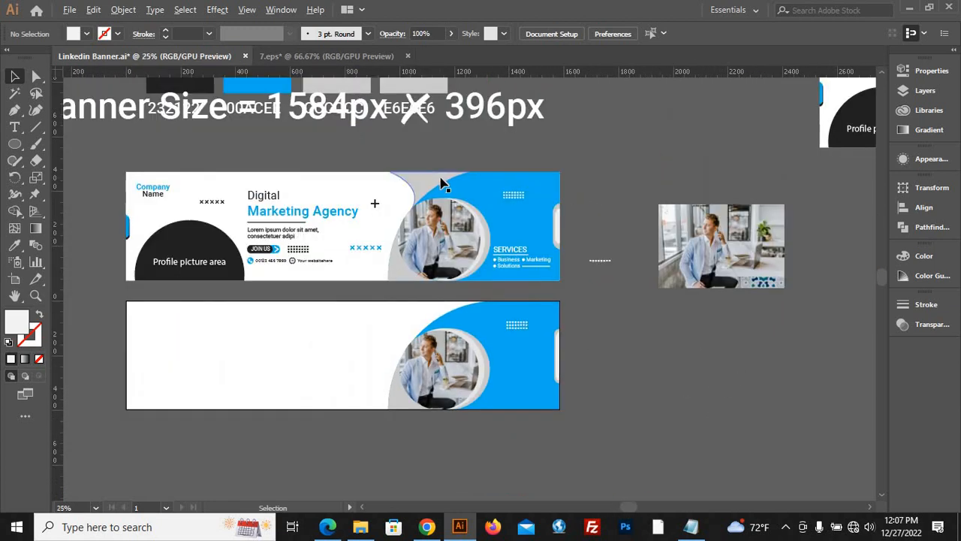
scroll(416, 180, "up", 2)
scroll(371, 108, "down", 2)
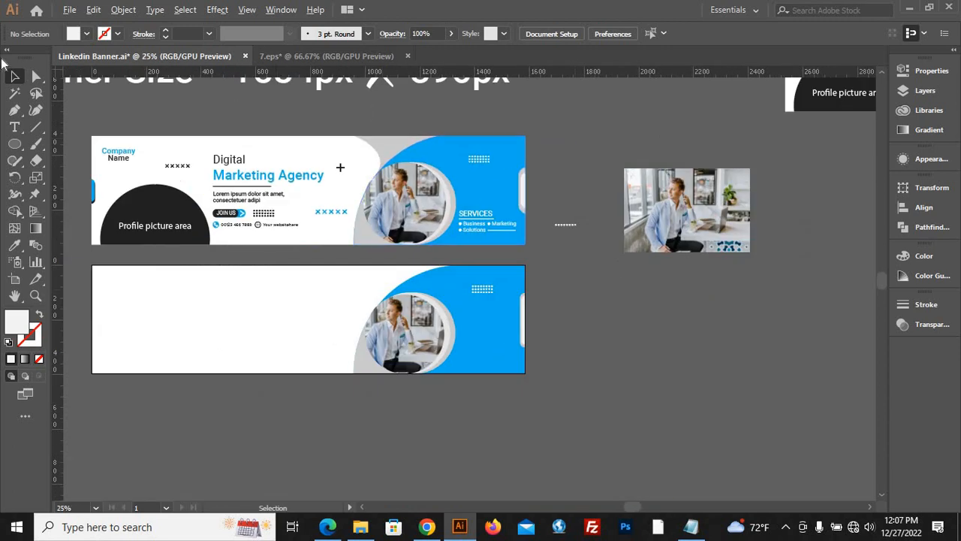
left_click(15, 109)
scroll(381, 268, "up", 2)
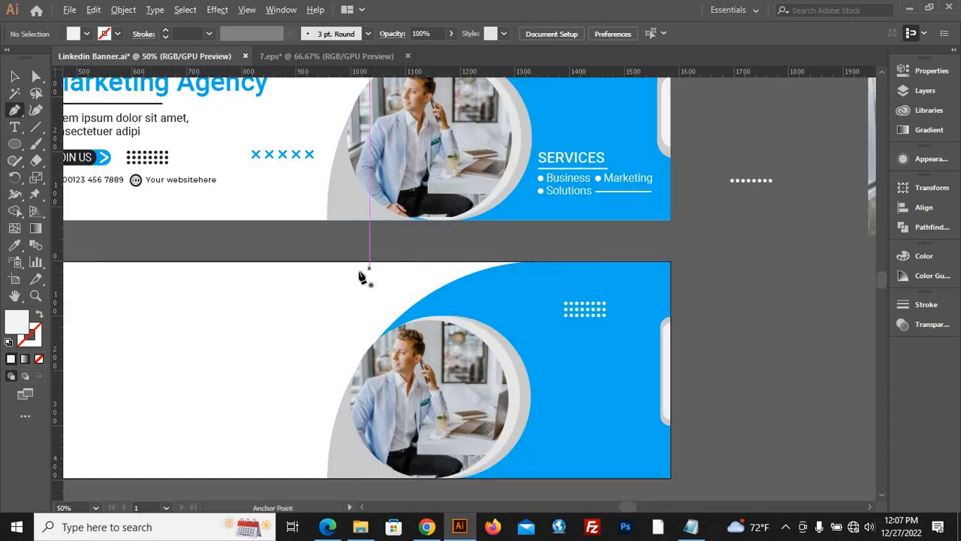
scroll(354, 270, "down", 1)
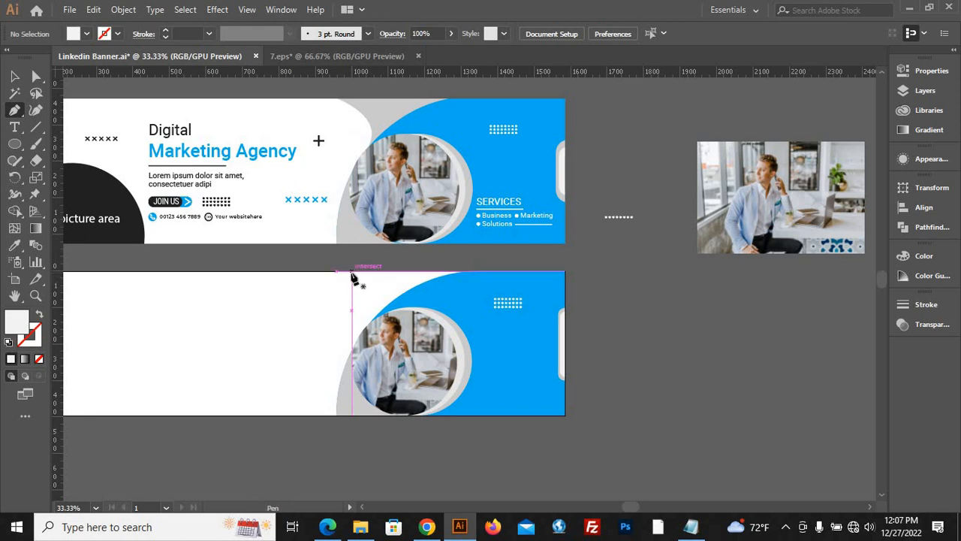
left_click(352, 270)
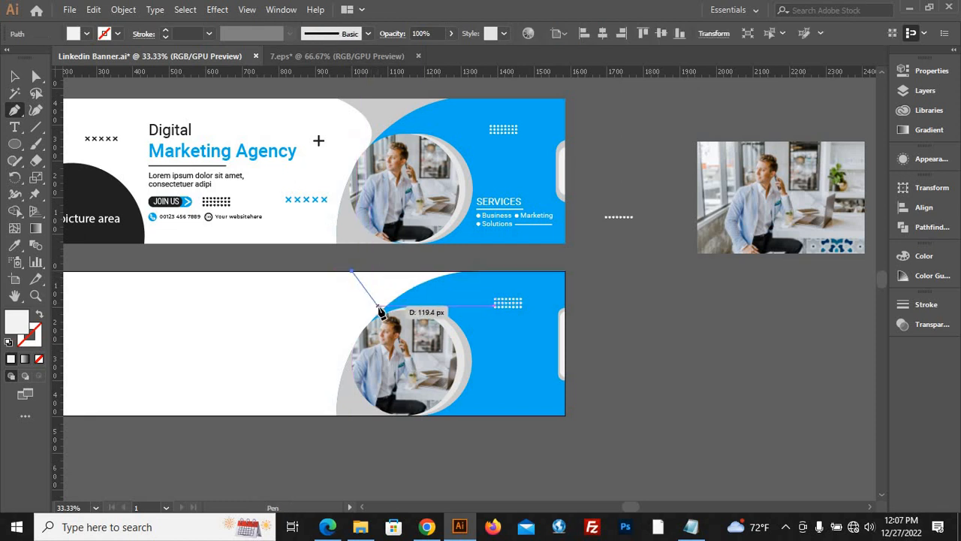
left_click_drag(381, 309, 370, 344)
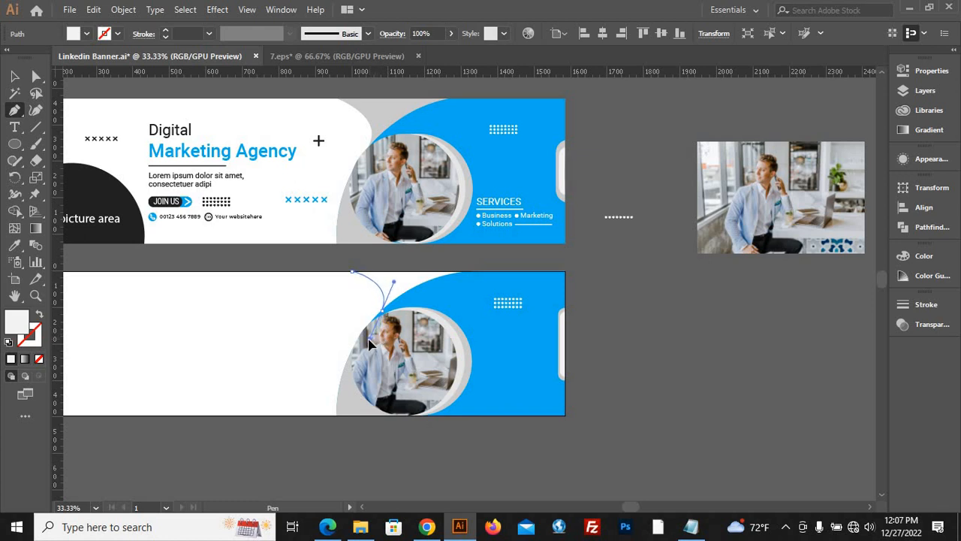
left_click(369, 344)
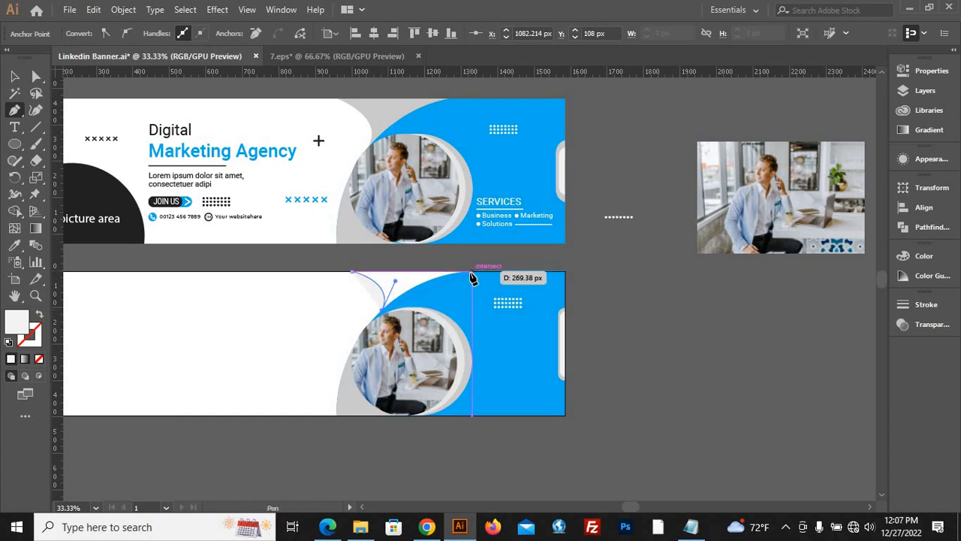
Continue the path along the blue shape's curve to the artboard's top edge at X 1331 px and close it at its starting anchor.
scroll(471, 274, "up", 3)
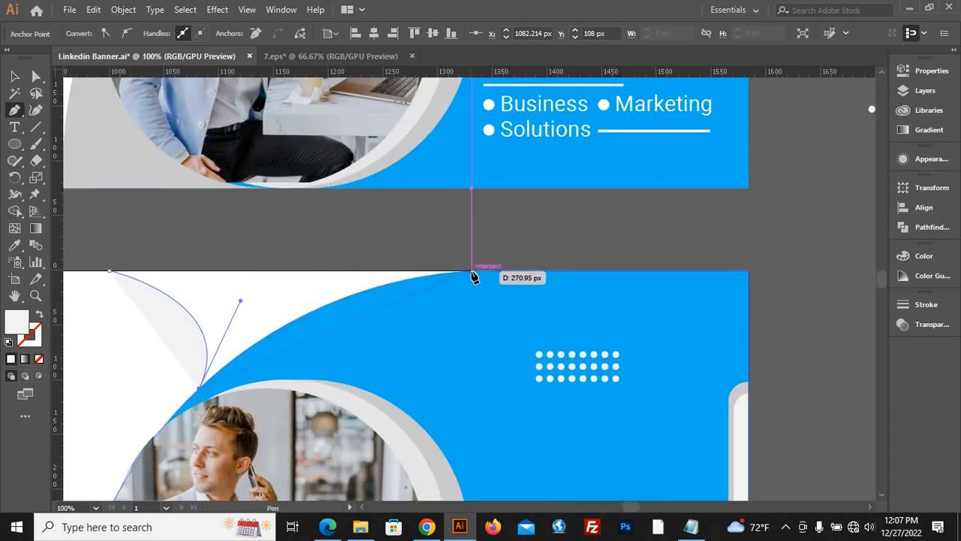
left_click_drag(472, 276, 630, 265)
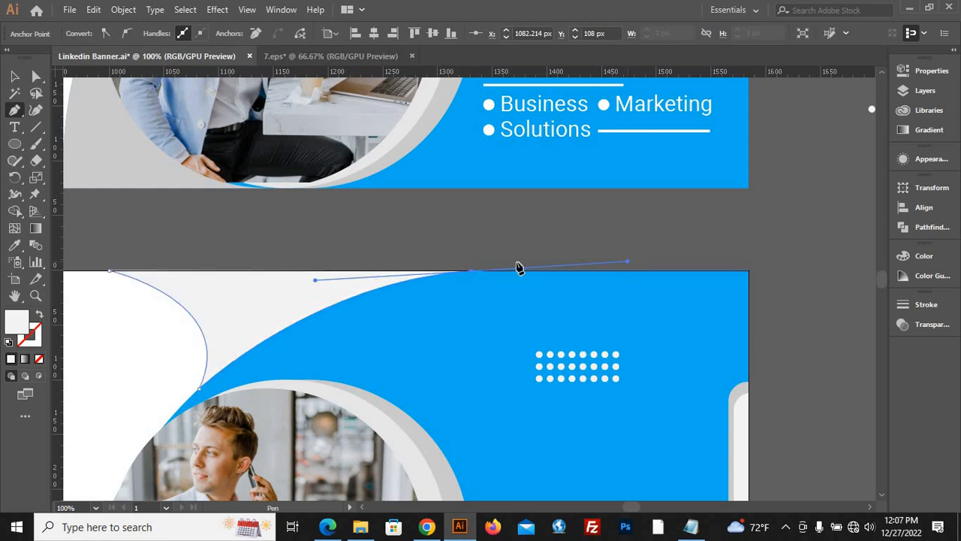
left_click(472, 277)
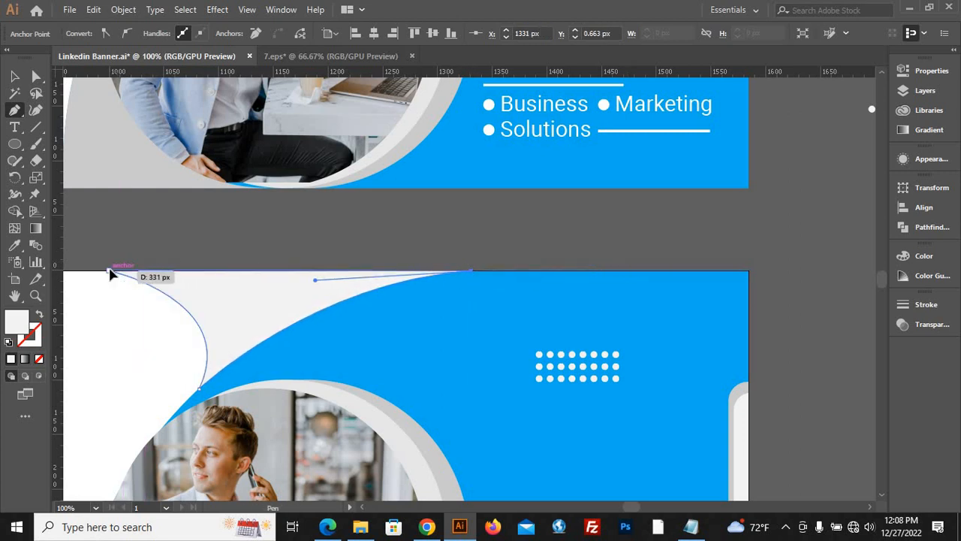
left_click(109, 271)
left_click(15, 76)
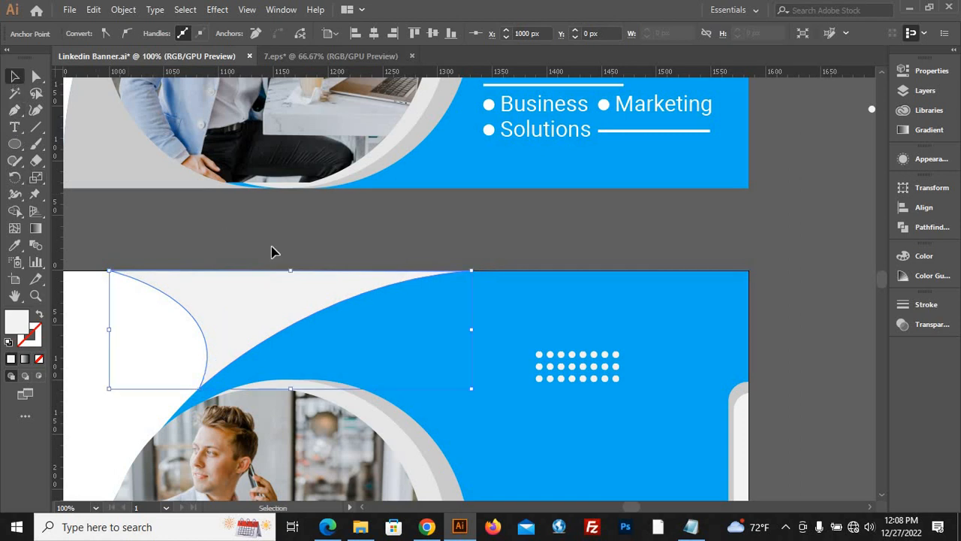
left_click(381, 248)
Fill the new curved top shape with the grey sampled from the curved area to the left of the banner photo.
scroll(386, 263, "down", 3)
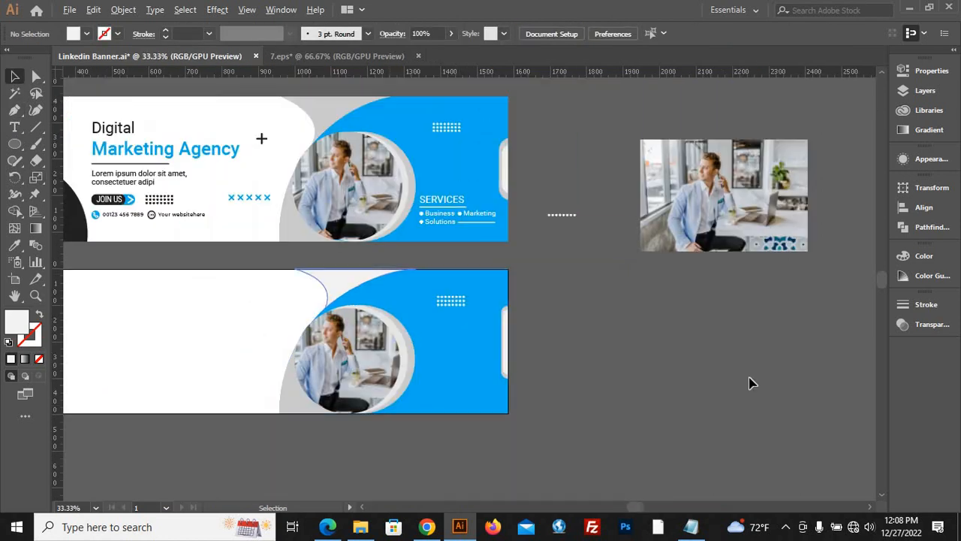
left_click(338, 281)
left_click(15, 245)
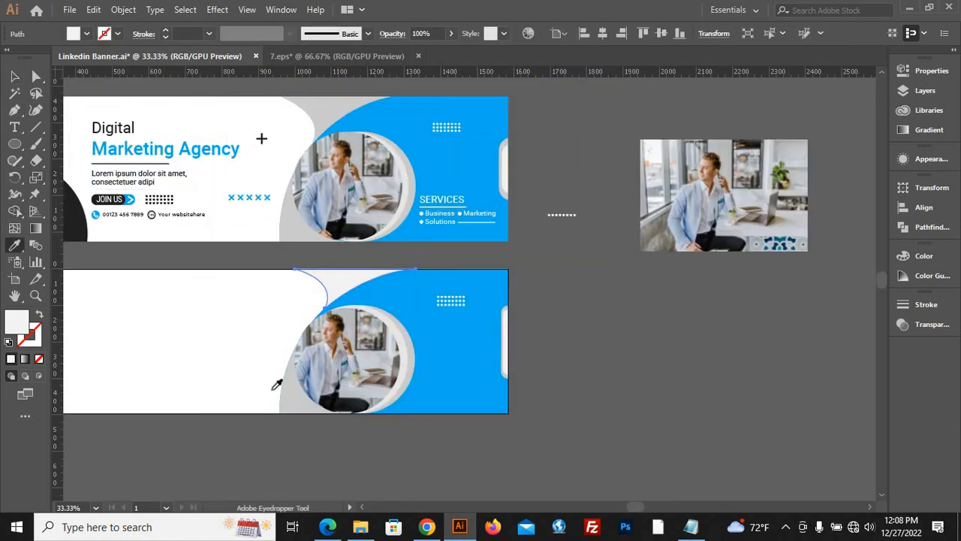
left_click(299, 396)
left_click(301, 392)
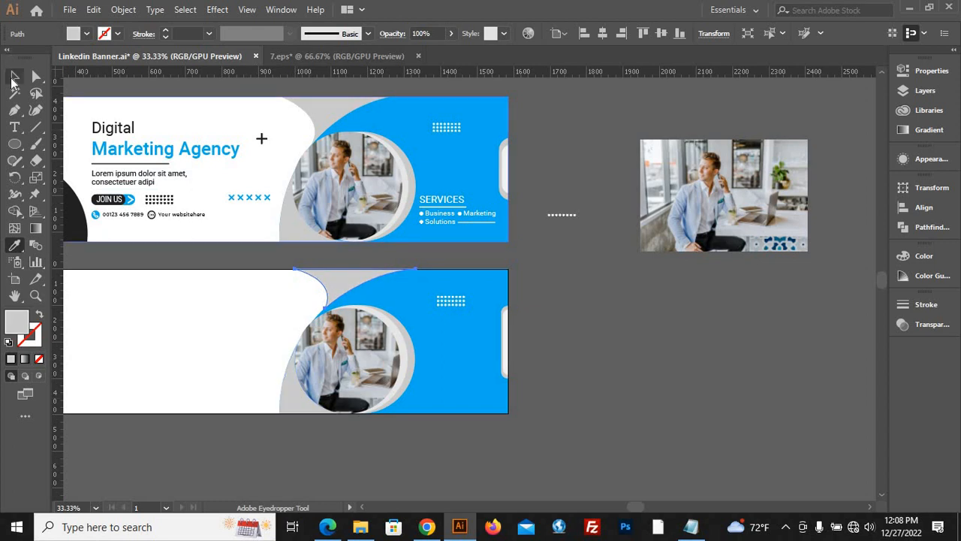
key("v")
left_click(651, 385)
scroll(653, 386, "down", 1)
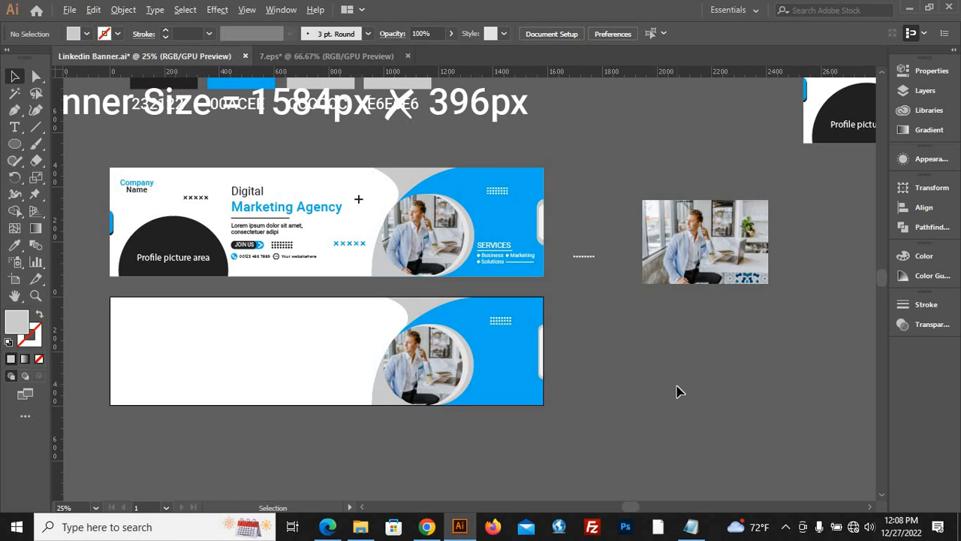
scroll(541, 405, "up", 1)
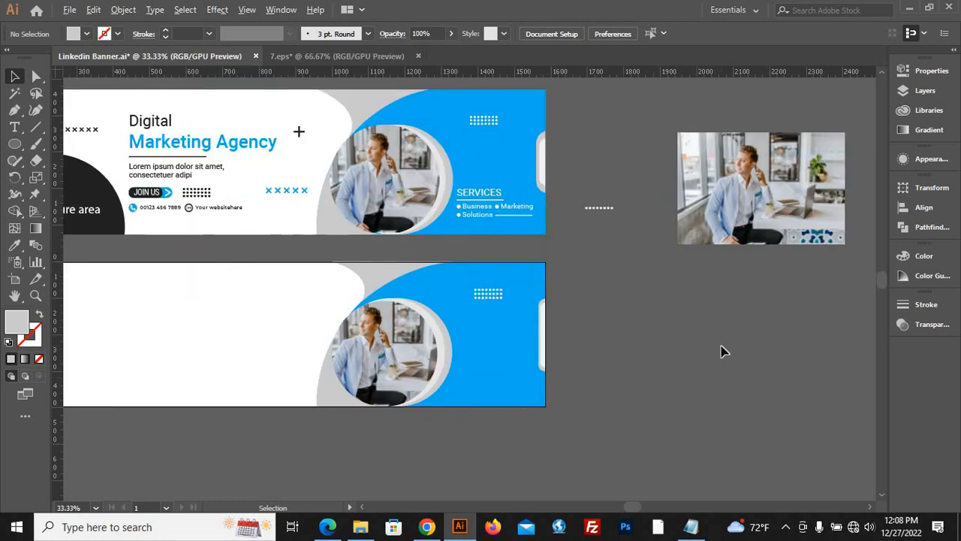
scroll(725, 350, "down", 2)
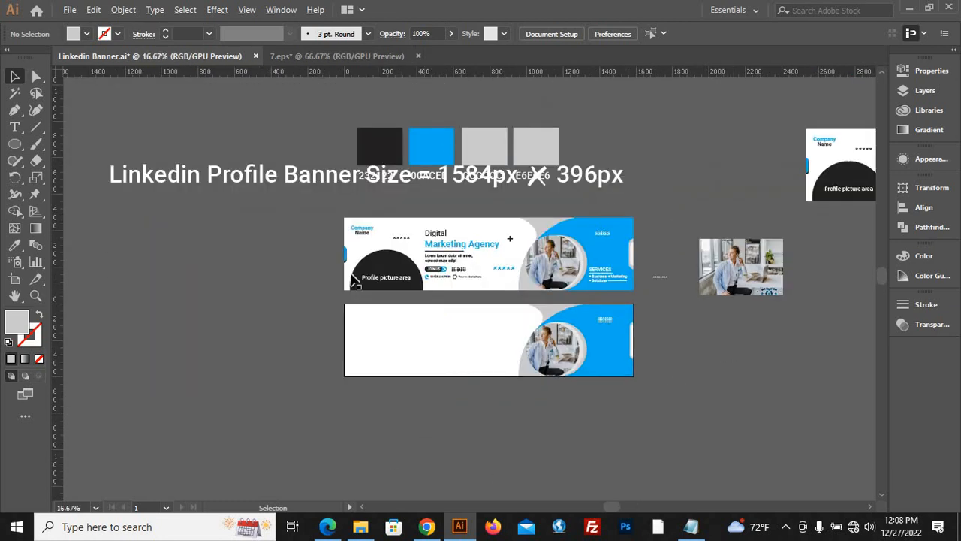
Create a 400 x 400 px circle with the Ellipse tool on the empty canvas beside the banners.
scroll(387, 274, "up", 3)
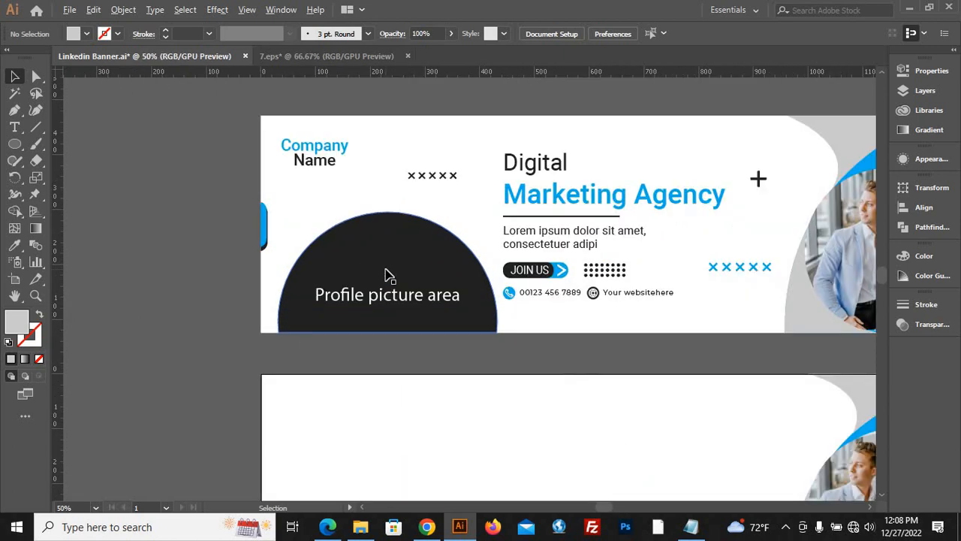
scroll(399, 202, "down", 2)
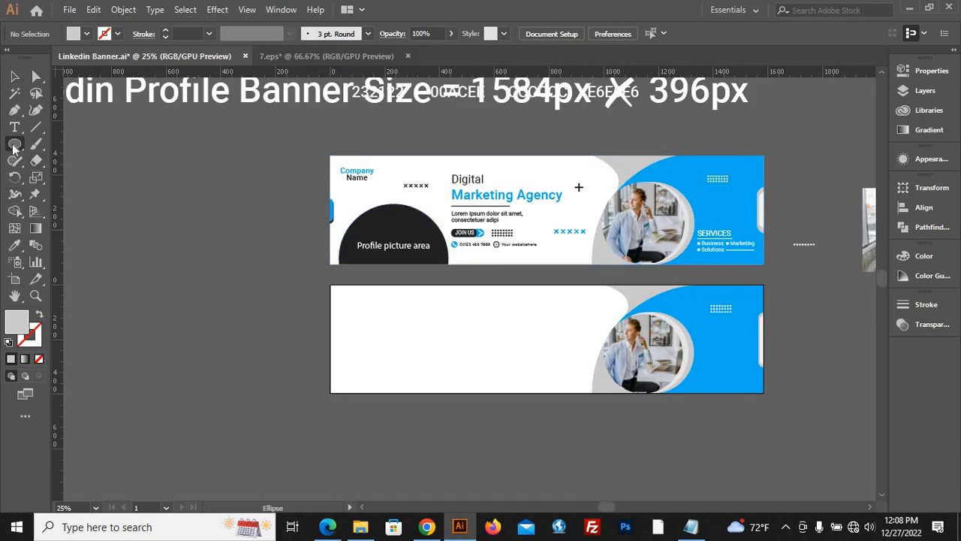
left_click_drag(12, 149, 79, 178)
left_click(166, 230)
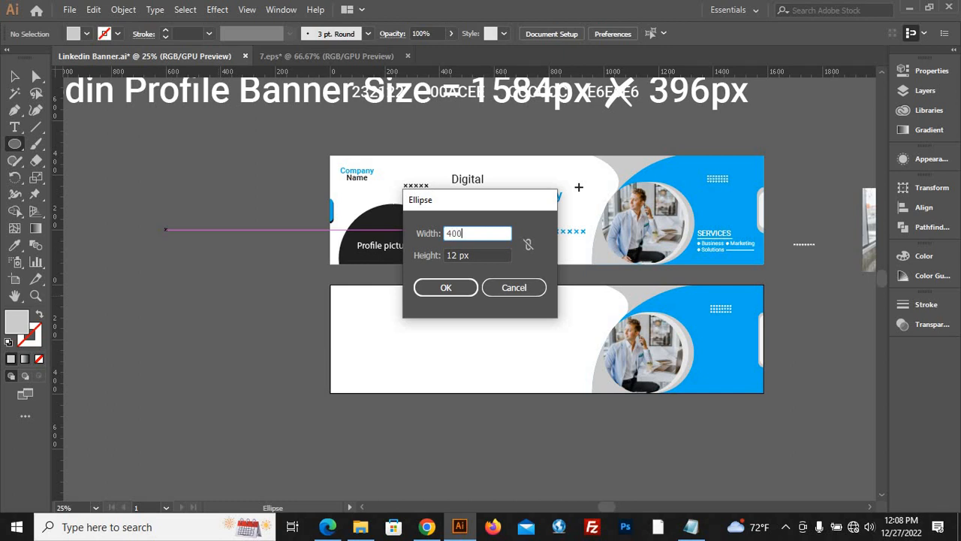
key("Tab")
type("400")
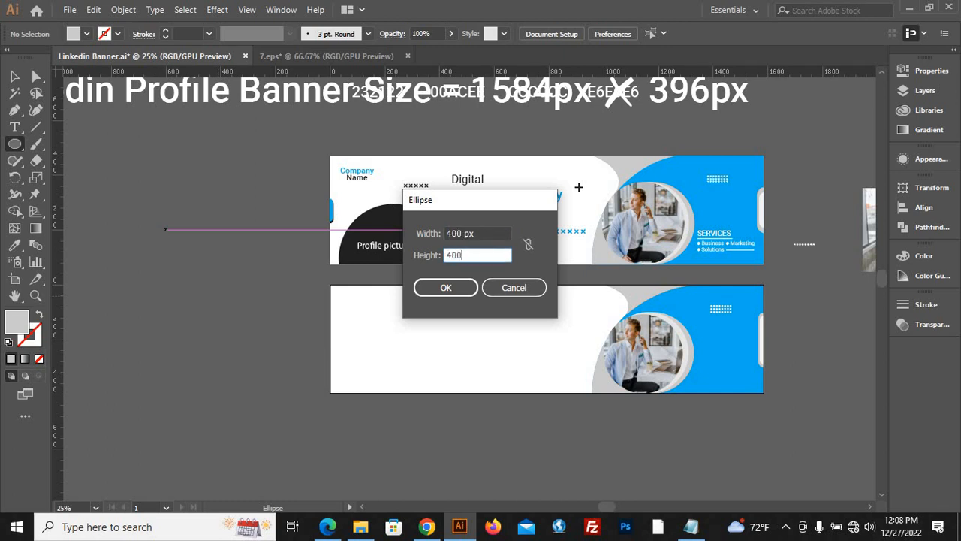
left_click(429, 288)
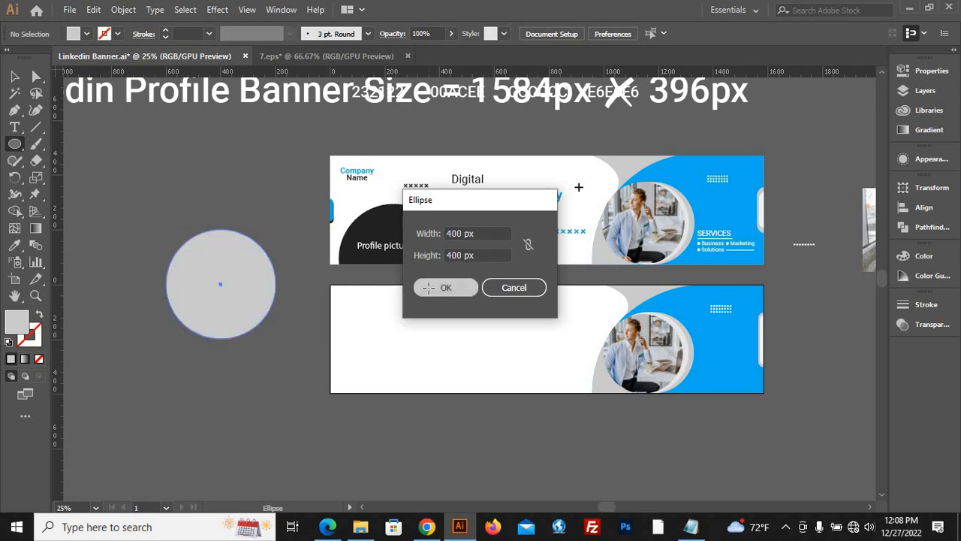
Fill the circle with the dark colour sampled from the reference's profile picture area and place it across the new banner's lower-left edge.
key("v")
left_click(14, 245)
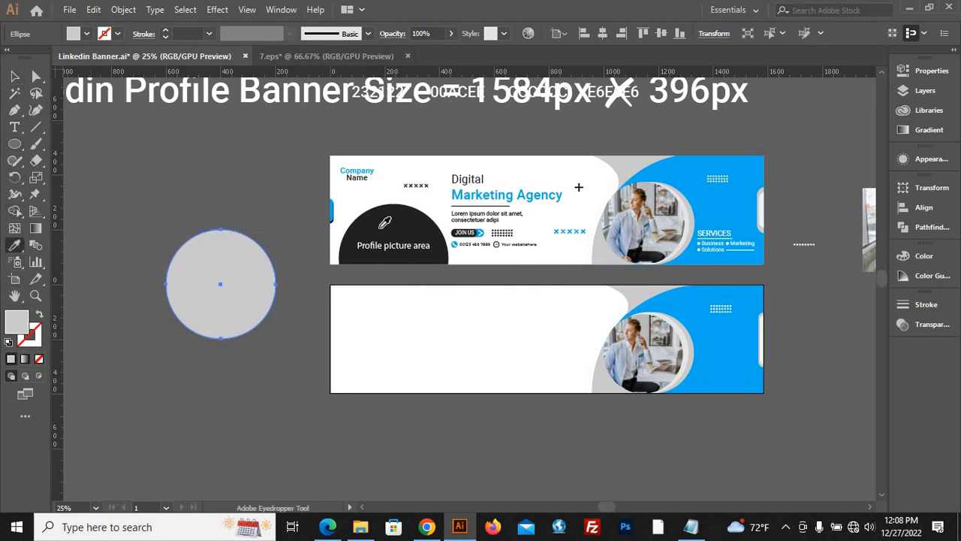
left_click(385, 222)
left_click(14, 76)
left_click_drag(213, 310, 418, 404)
left_click(515, 488)
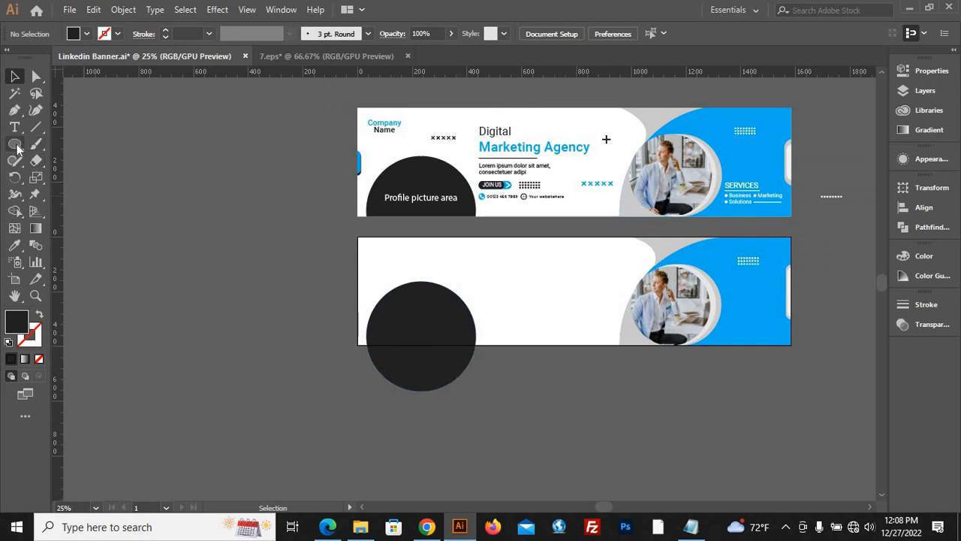
Draw a wide rectangle over the lower part of the dark circle, starting just above the artboard's bottom edge.
left_click_drag(16, 147, 67, 142)
left_click_drag(602, 428, 334, 451)
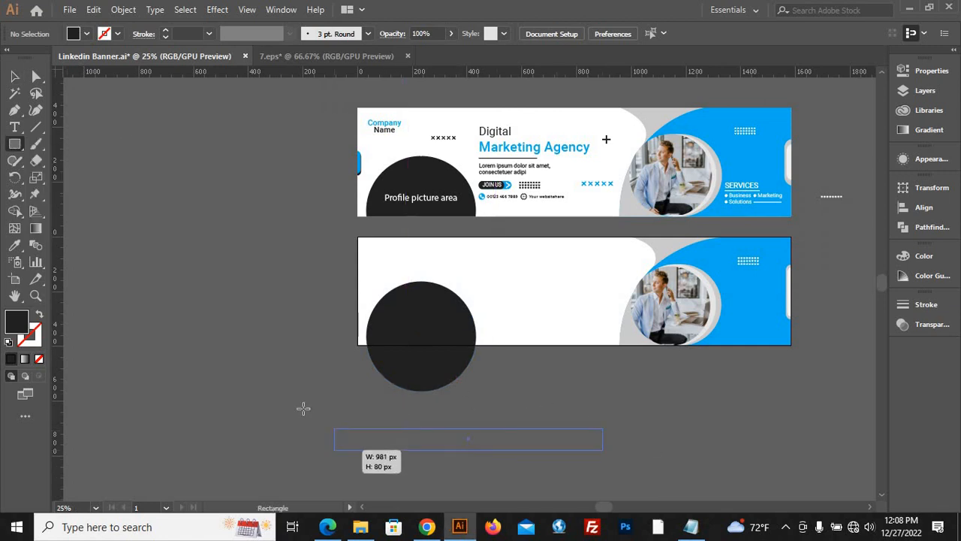
left_click_drag(303, 408, 267, 340)
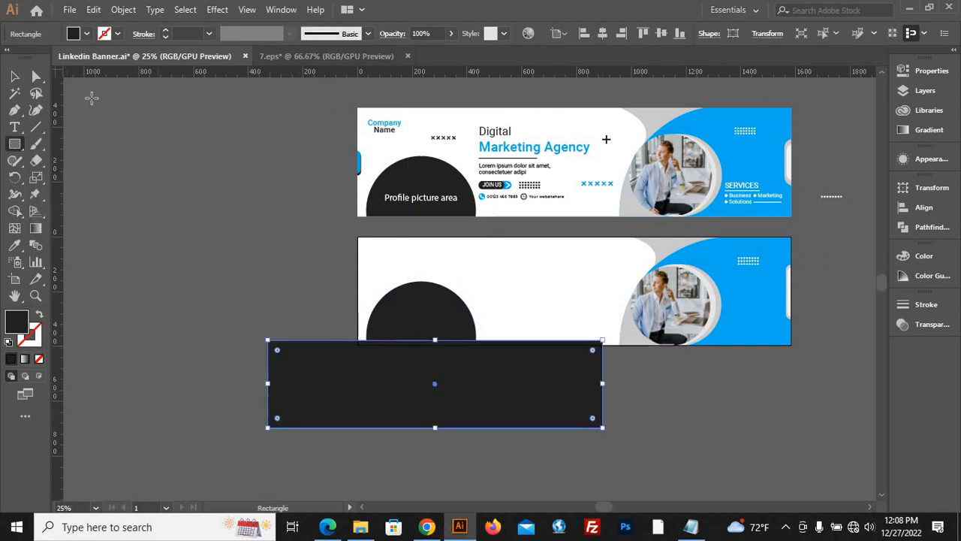
Select the dark circle and rectangle and use Shape Builder to remove the rectangle together with the circle's covered lower part.
key("v")
left_click(551, 455)
left_click_drag(550, 454, 3, 218)
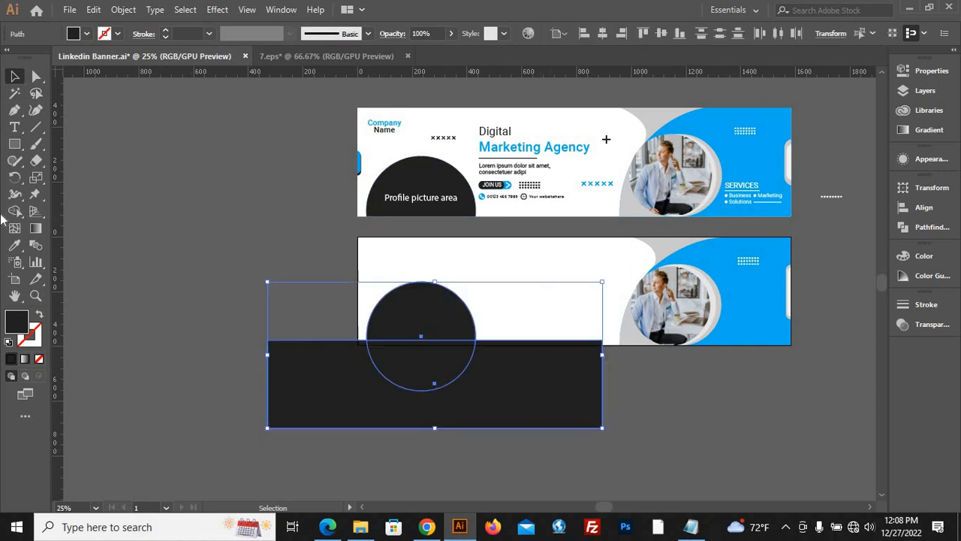
left_click(14, 211)
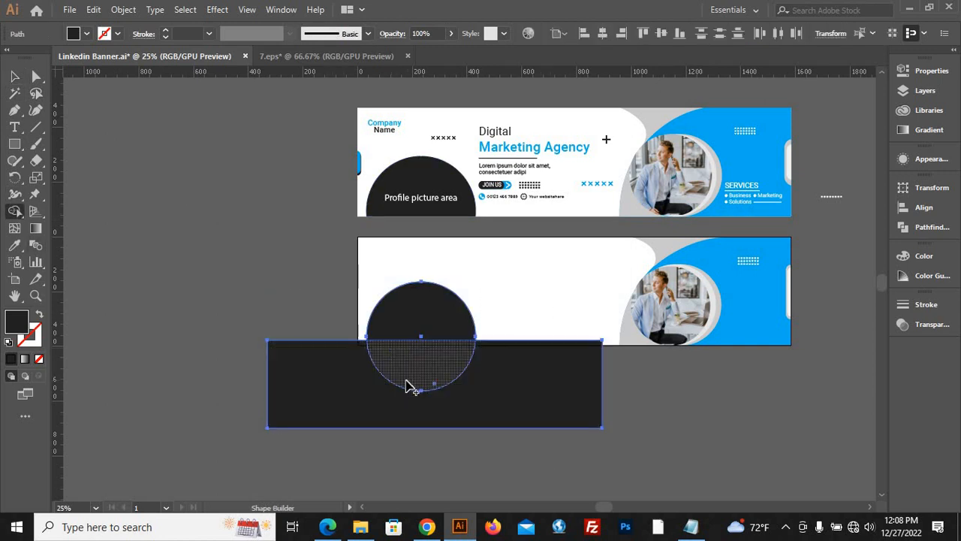
mouse_move(418, 371)
left_mouse_down()
mouse_move(510, 431)
mouse_move(529, 431)
left_mouse_up()
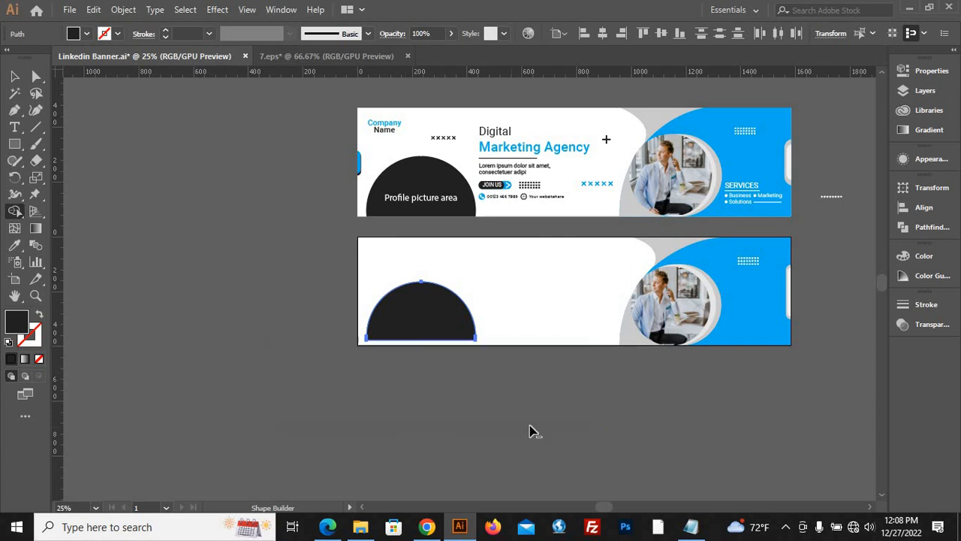
Move the dark dome down and align its flat base with the new banner's bottom edge.
key("v")
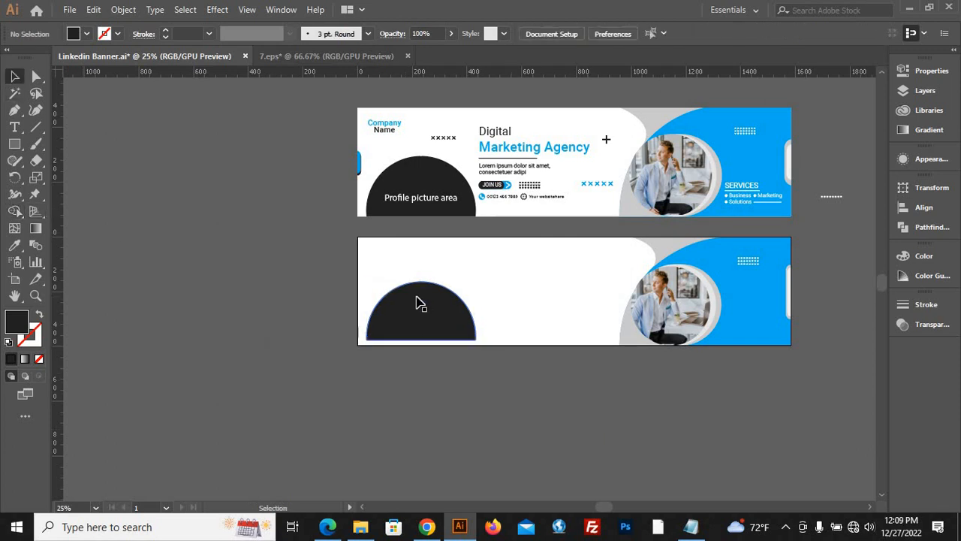
left_click_drag(420, 306, 443, 334)
left_click(497, 358)
scroll(497, 347, "up", 1)
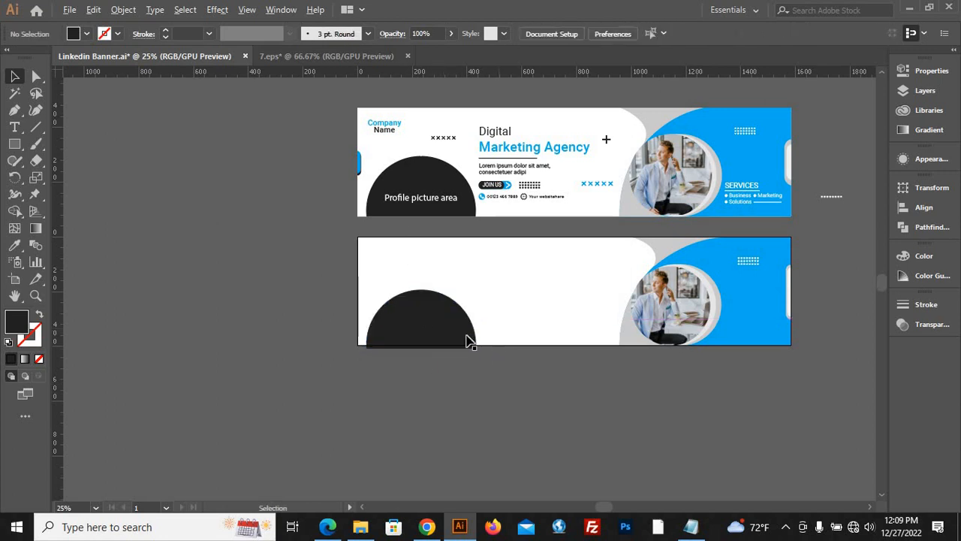
left_click(421, 329)
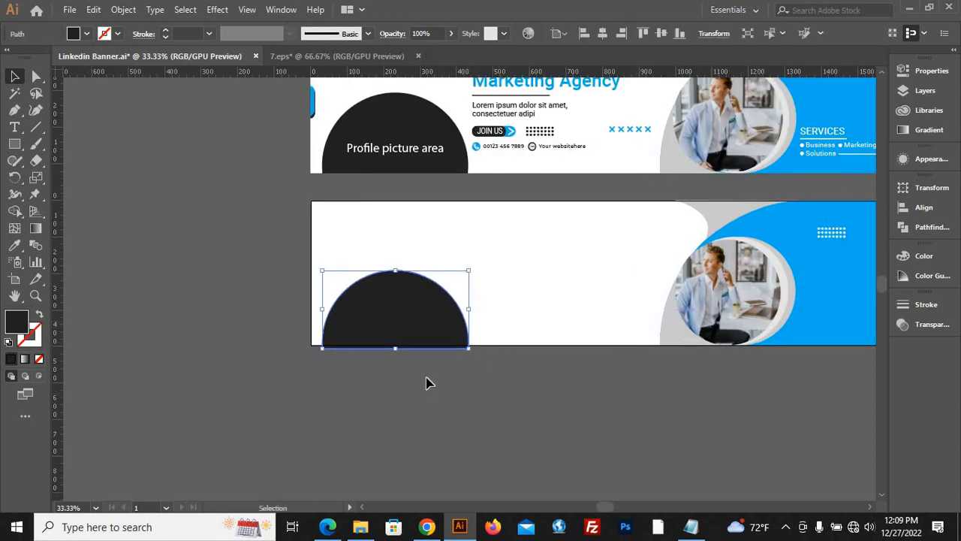
left_click(681, 33)
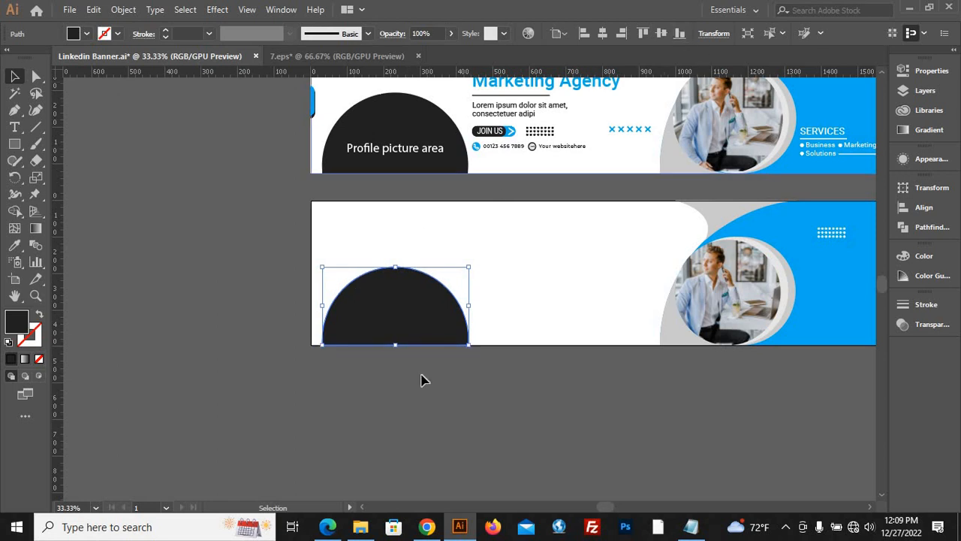
left_click(458, 379)
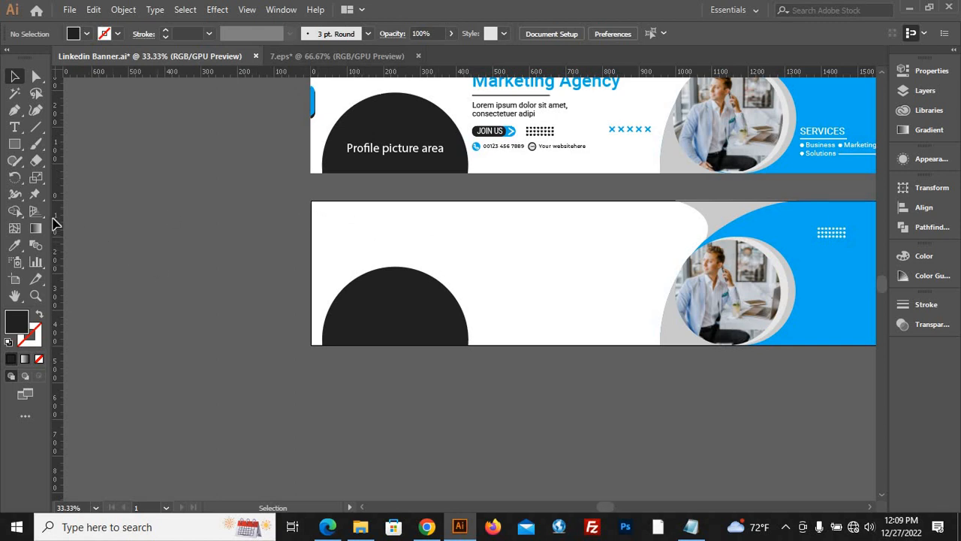
Place a vertical guide along the right edge of the dark profile picture dome.
left_click_drag(58, 231, 472, 351)
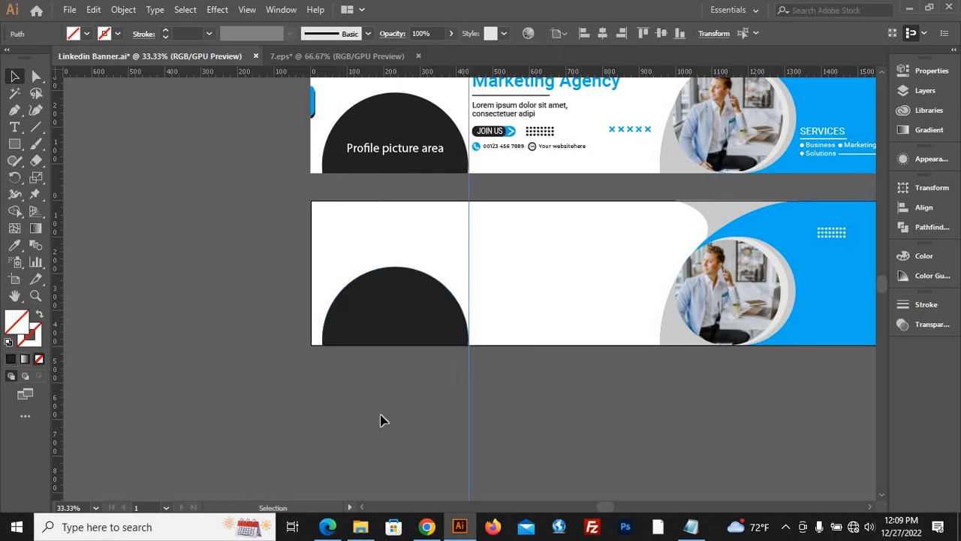
scroll(486, 470, "down", 1)
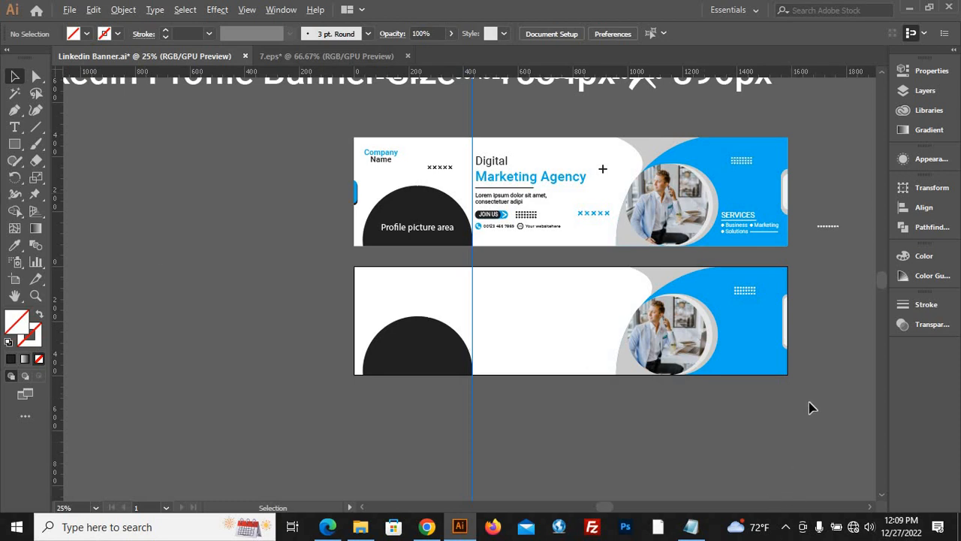
scroll(810, 403, "up", 3)
scroll(679, 424, "down", 2)
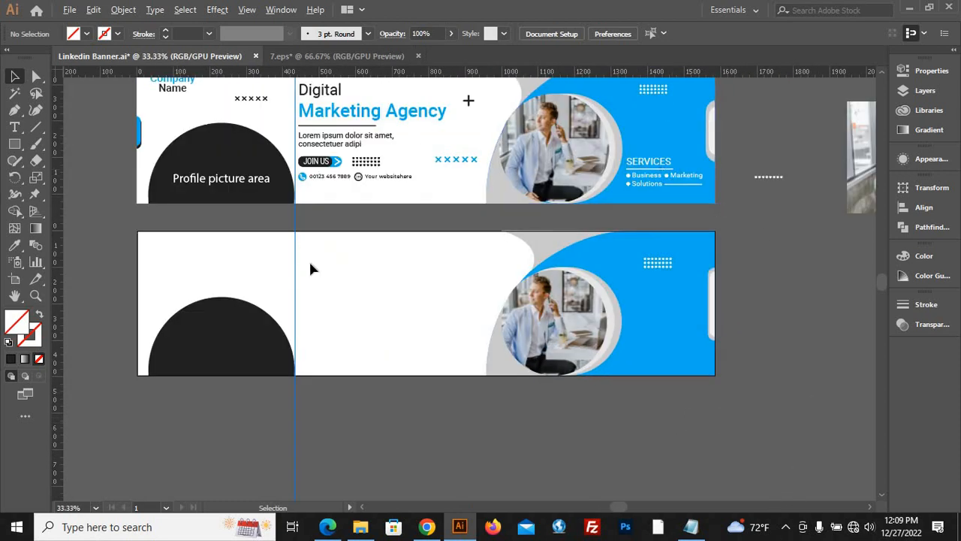
Move the "Linkedin Profile Banner Size" title up, clear of the colour code labels.
scroll(449, 322, "down", 2)
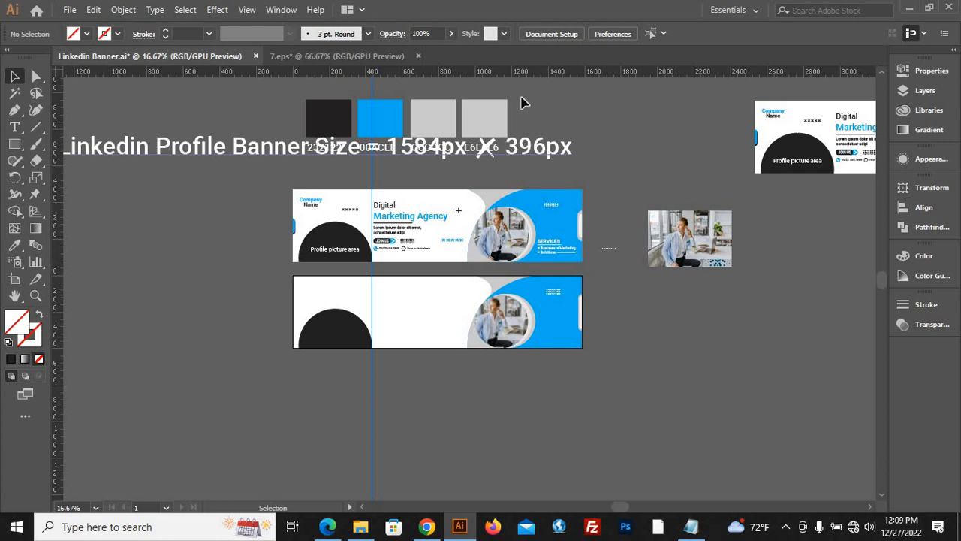
left_click_drag(523, 146, 520, 86)
Ungroup the reference banner so its elements can be selected individually.
scroll(610, 279, "up", 1)
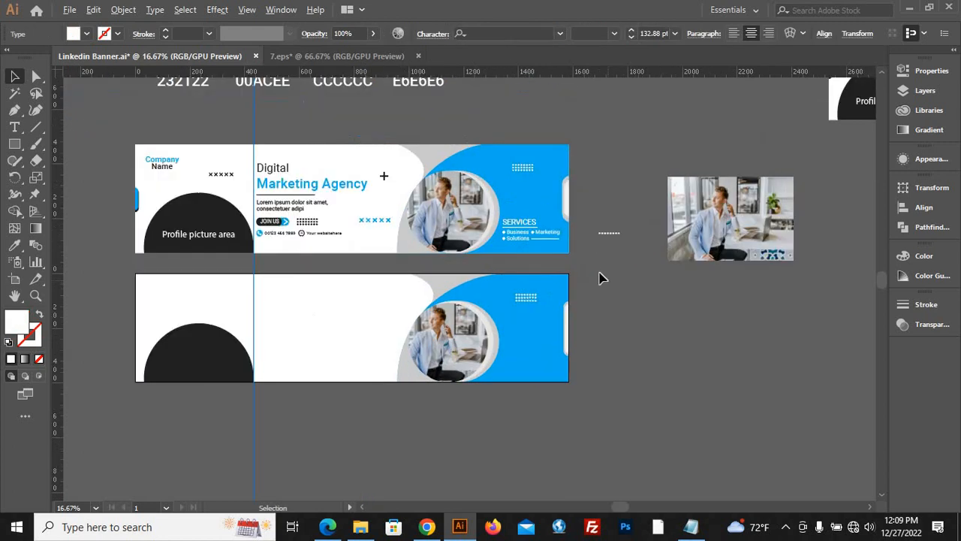
left_click(516, 223)
right_click(517, 224)
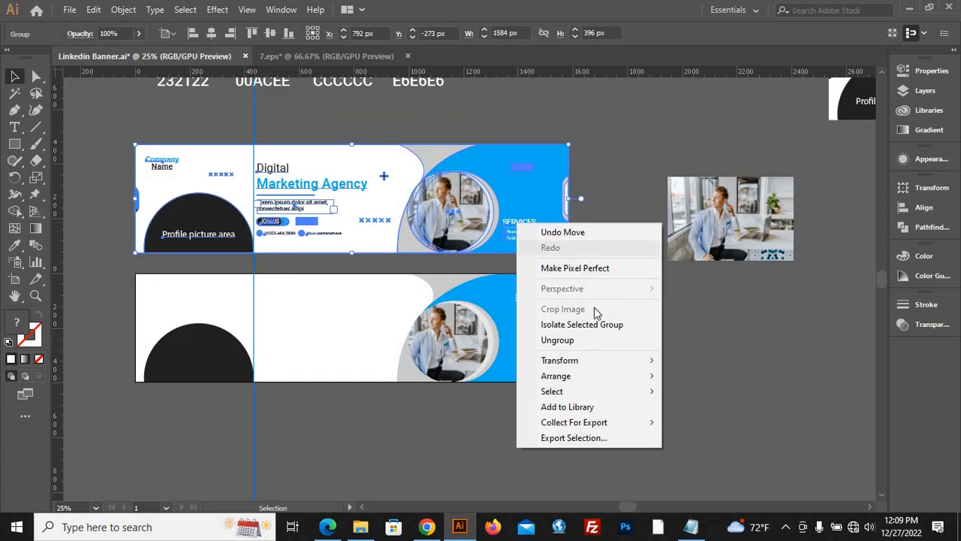
left_click(577, 343)
left_click(741, 359)
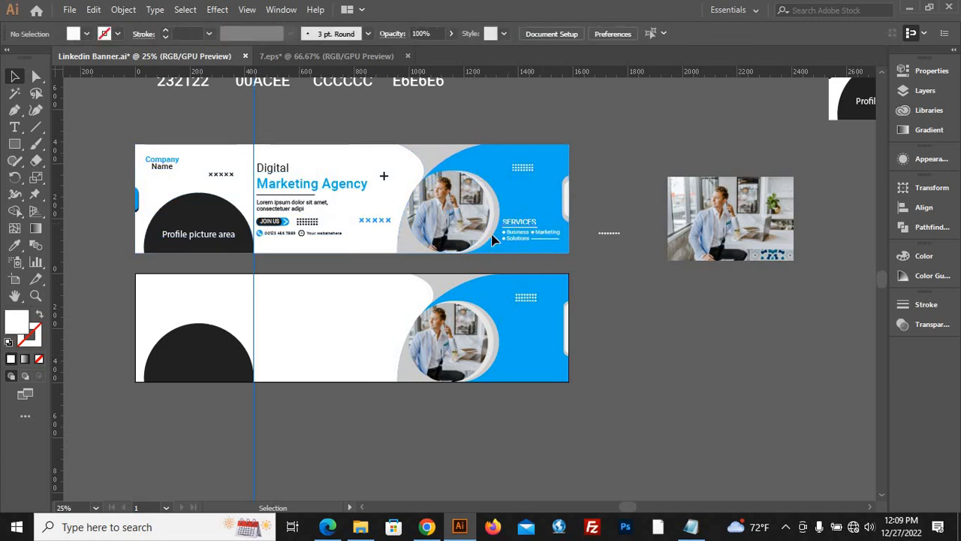
left_click_drag(533, 227, 532, 342)
key("ctrl+z")
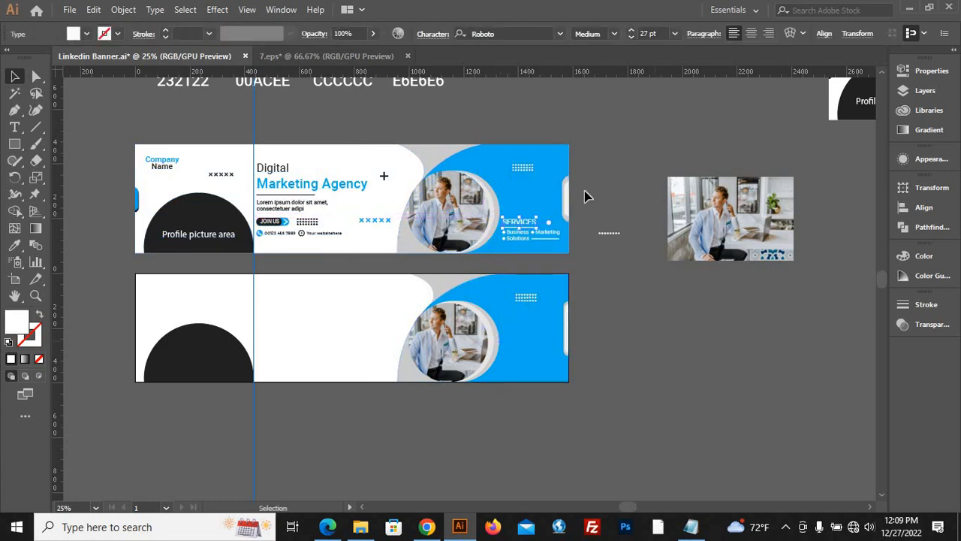
left_click(562, 136)
left_click(544, 195)
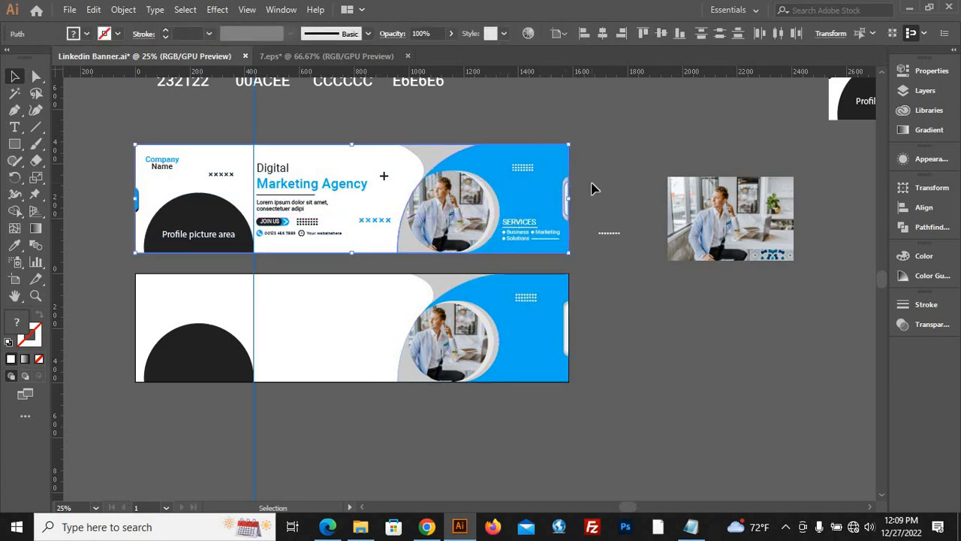
left_click(592, 188)
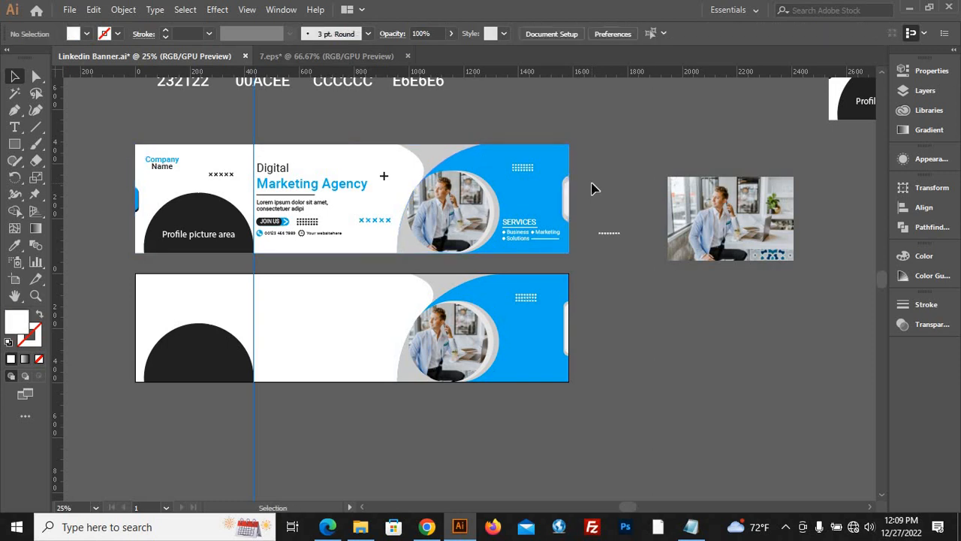
left_click(520, 220)
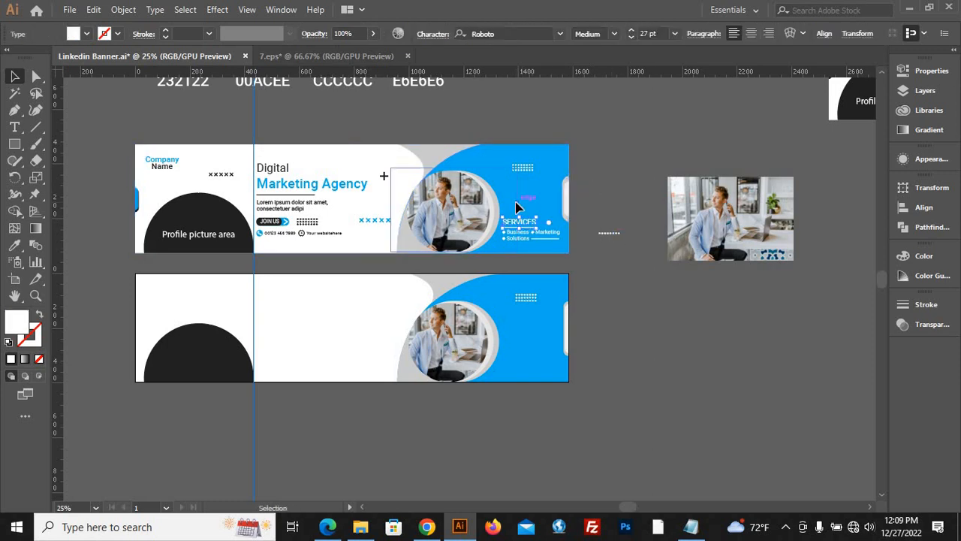
left_click(524, 208)
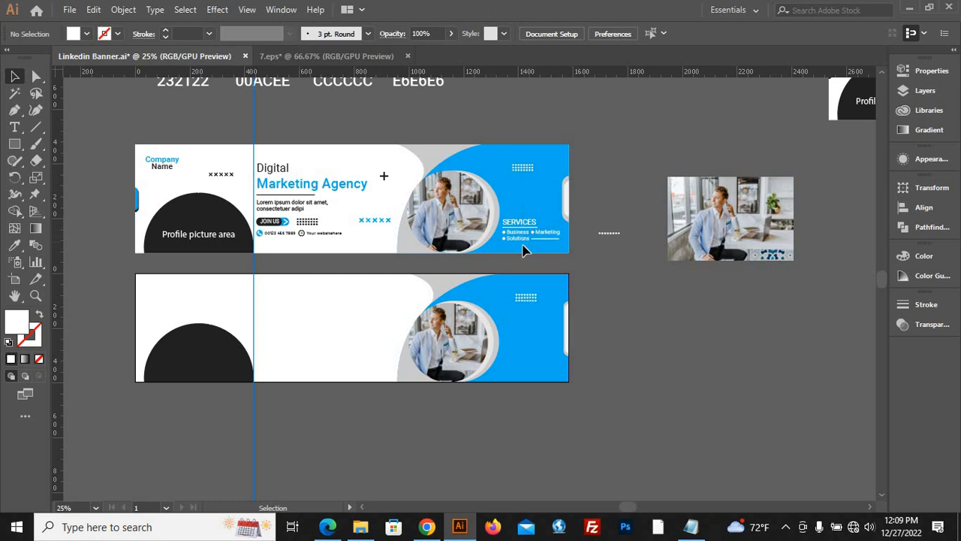
Try to move the SERVICES heading with its Business and Solutions items onto the new banner and bring them to the front.
left_click_drag(517, 231, 520, 364)
right_click(573, 395)
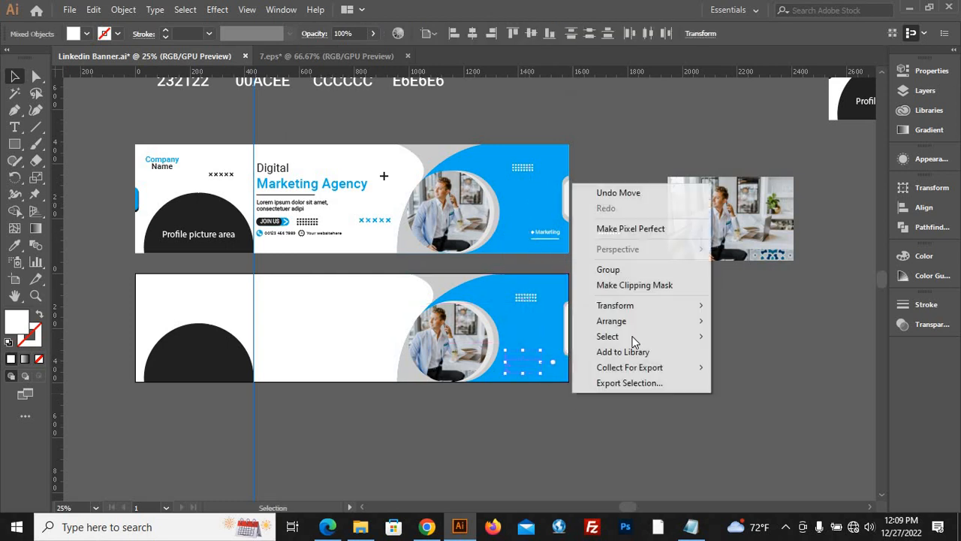
mouse_move(633, 323)
left_click(754, 323)
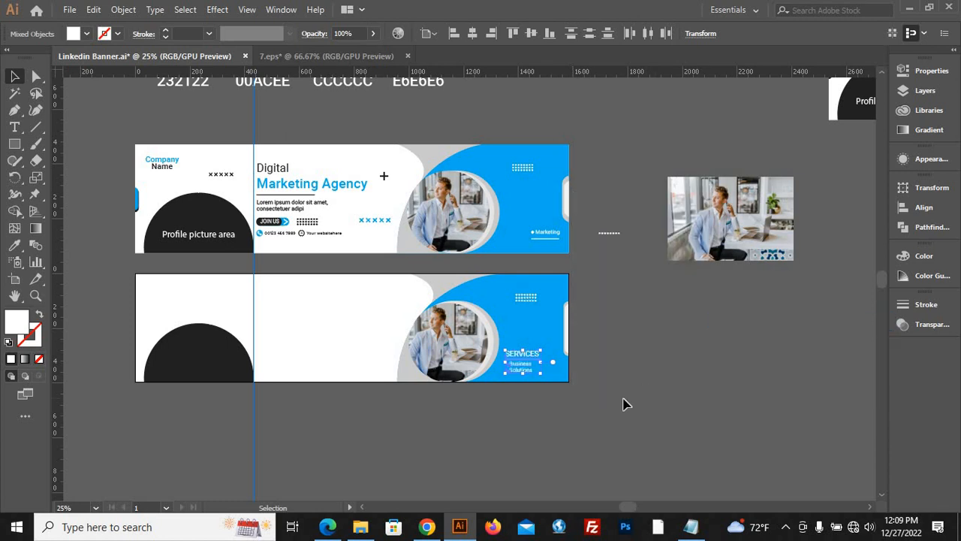
left_click(607, 328)
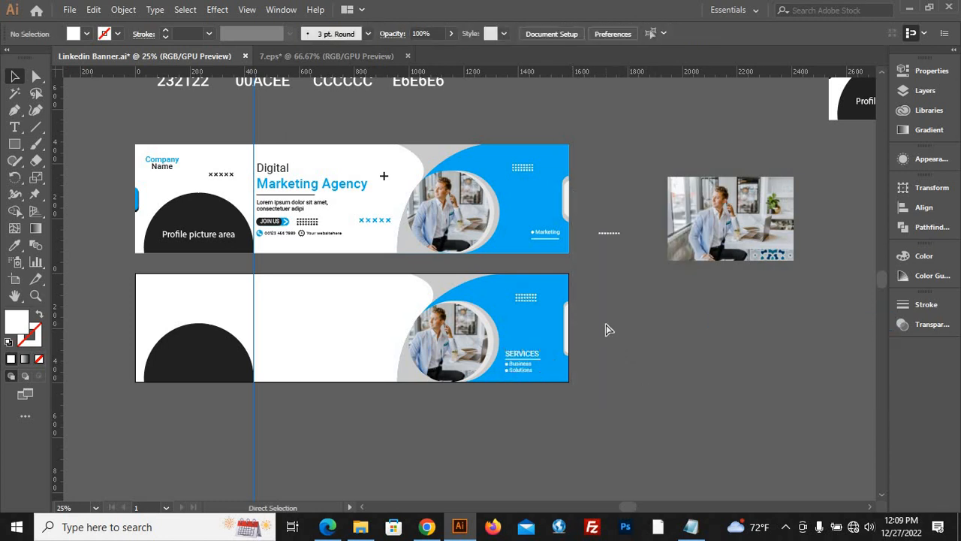
key("ctrl+z")
key("ctrl+z")
Select the reference's SERVICES heading, underline, Business, Marketing and Solutions items with their bullets and line, and group them.
scroll(566, 242, "up", 2)
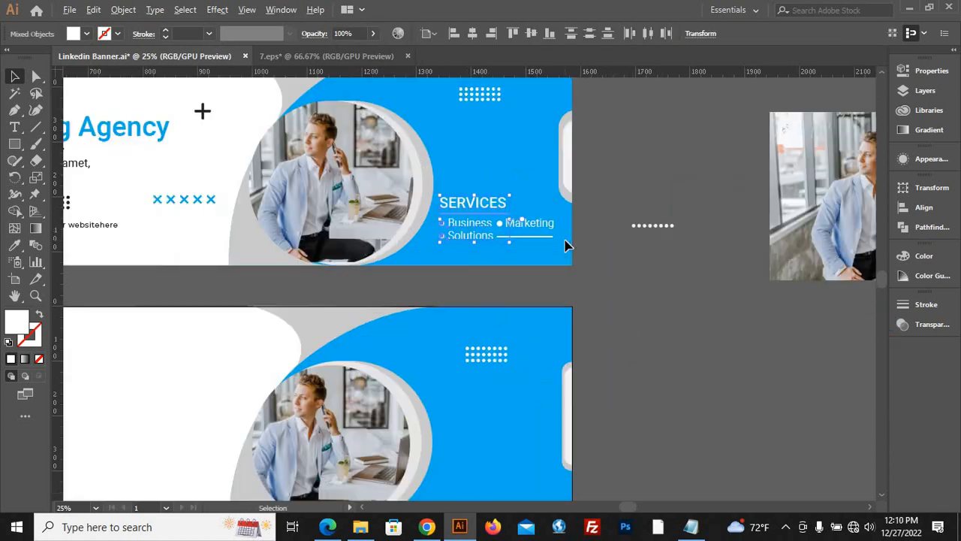
scroll(568, 245, "up", 2)
left_click(631, 308)
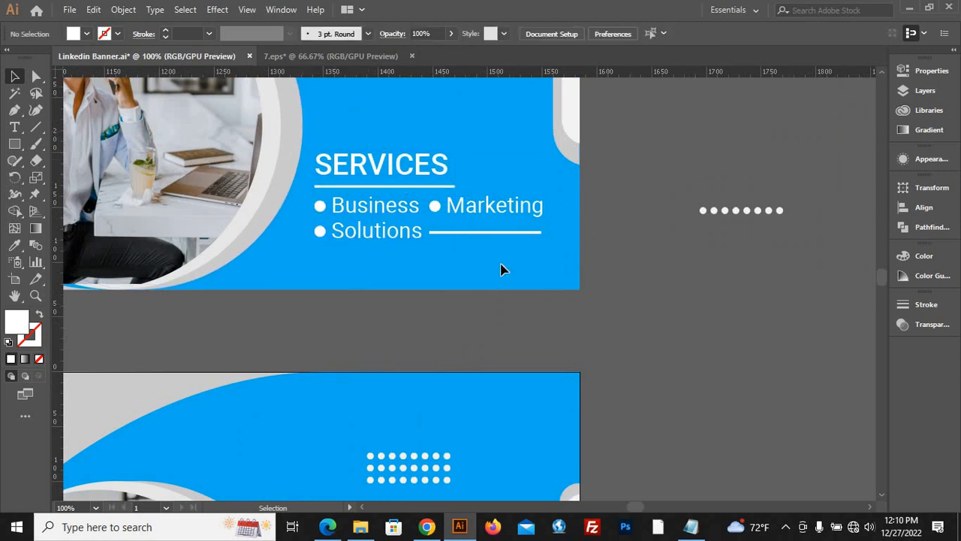
left_click_drag(316, 154, 710, 380)
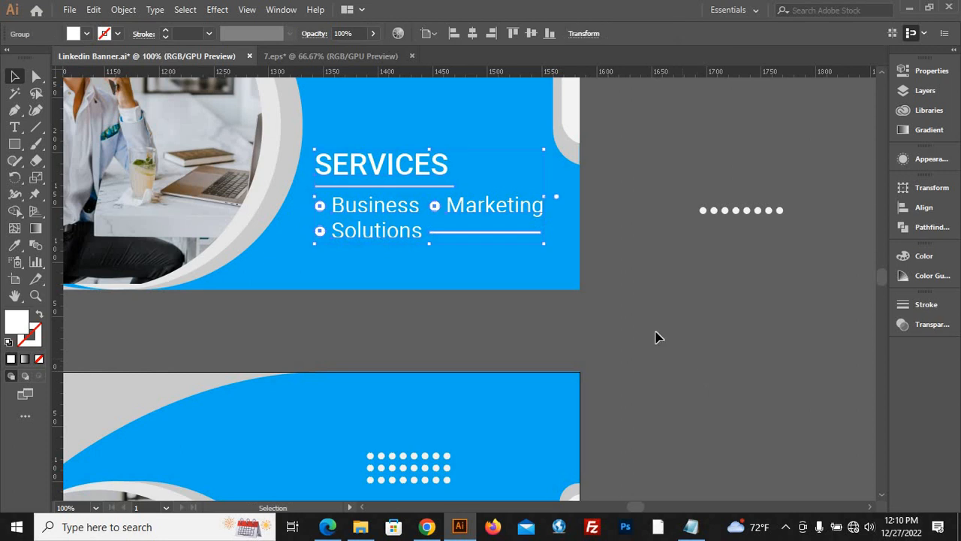
left_click(614, 255)
Move the services group onto the new banner's blue area beside the photo and bring it to the front.
scroll(610, 249, "down", 2)
left_click_drag(517, 236, 526, 487)
key("space")
left_click_drag(712, 483, 676, 323)
right_click(676, 323)
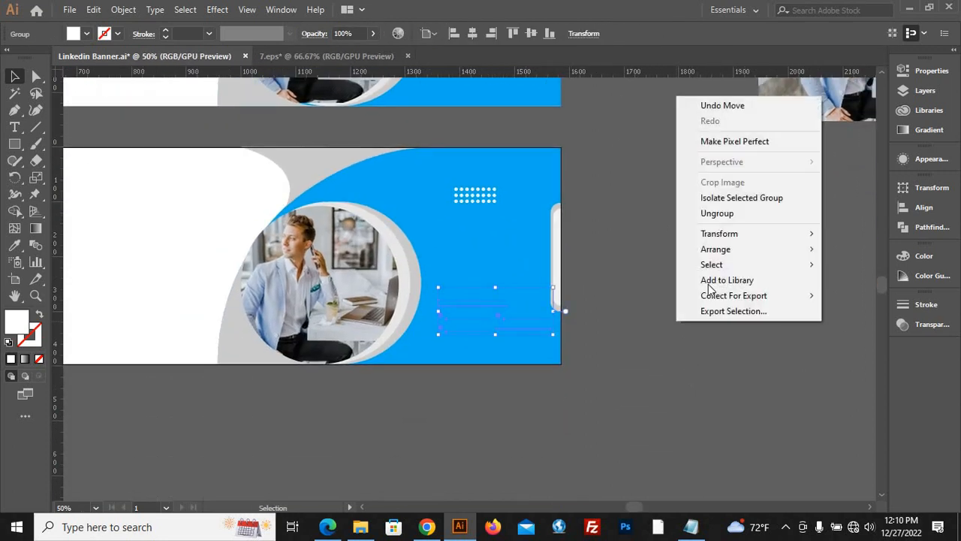
mouse_move(720, 255)
left_click(555, 250)
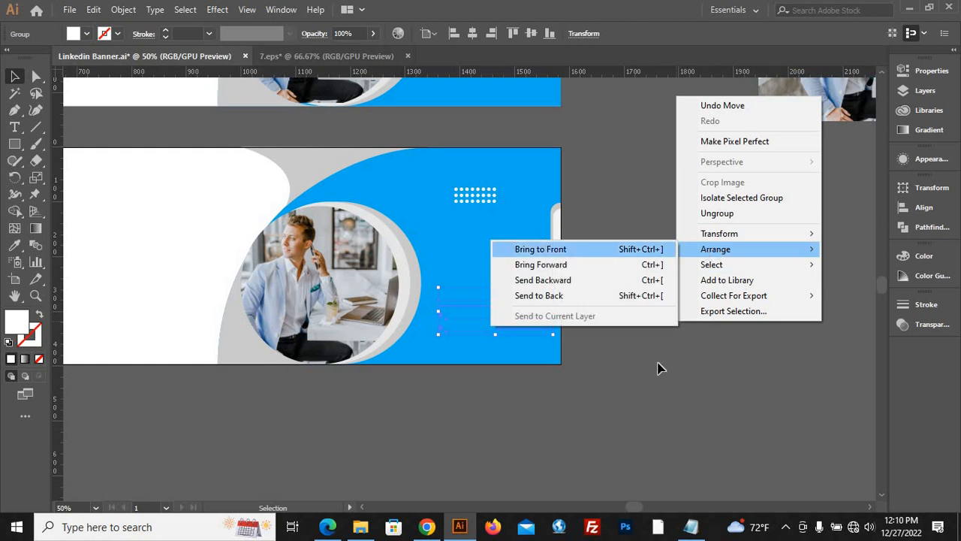
left_click(658, 364)
Shift the services group lower and closer to the photo, leaving a small gap to the photo's curved frame.
left_click_drag(518, 313, 501, 327)
left_click(640, 395)
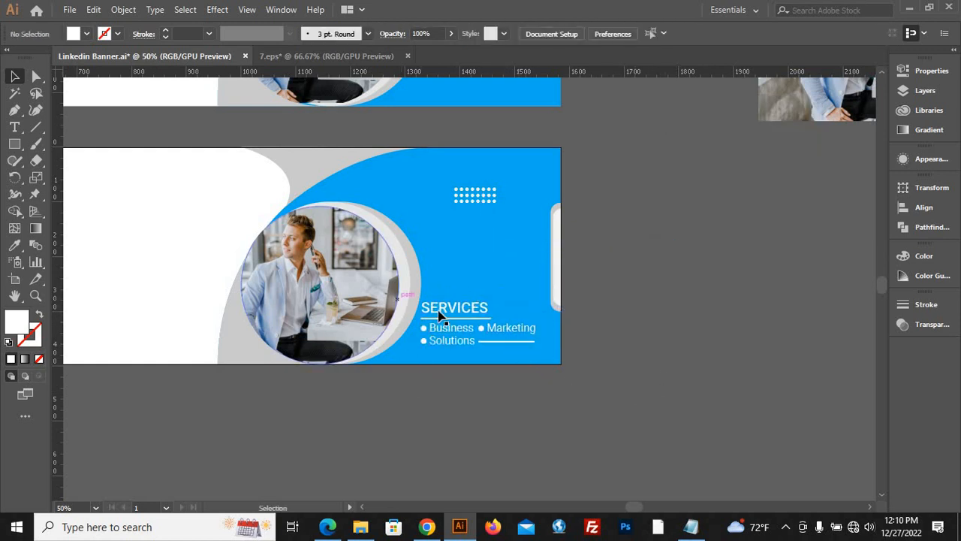
left_click_drag(439, 311, 444, 311)
left_click(588, 383)
key("ctrl+minus")
key("ctrl+minus")
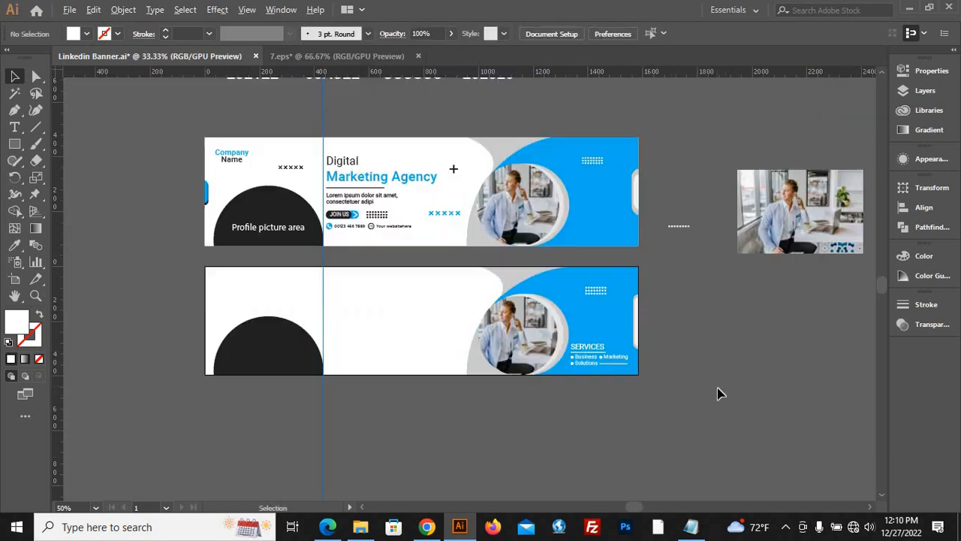
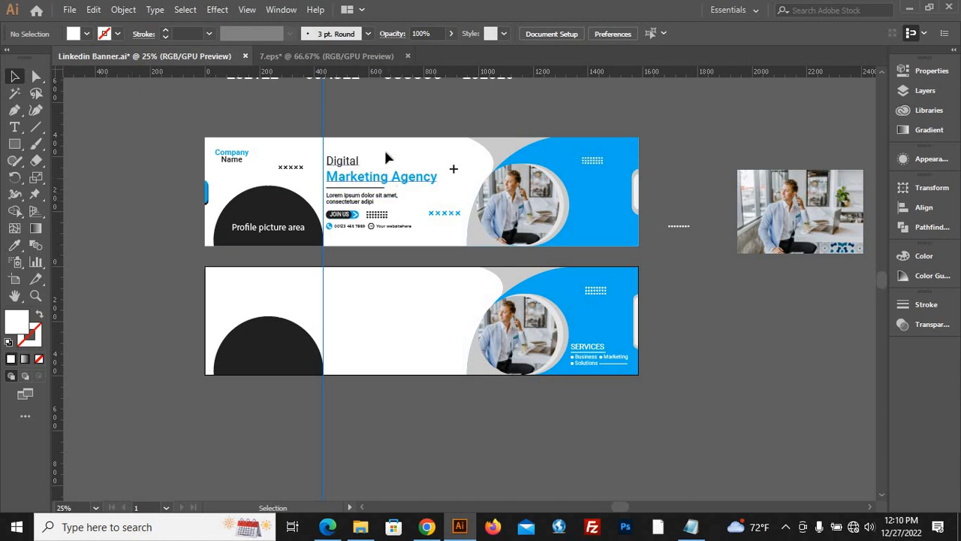
left_click_drag(387, 156, 314, 137)
key("ctrl+z")
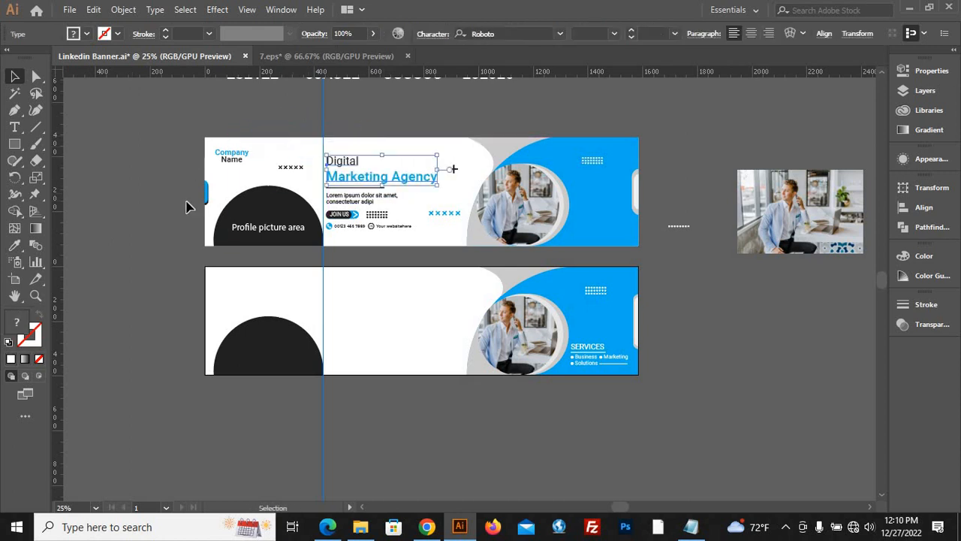
left_click(165, 206)
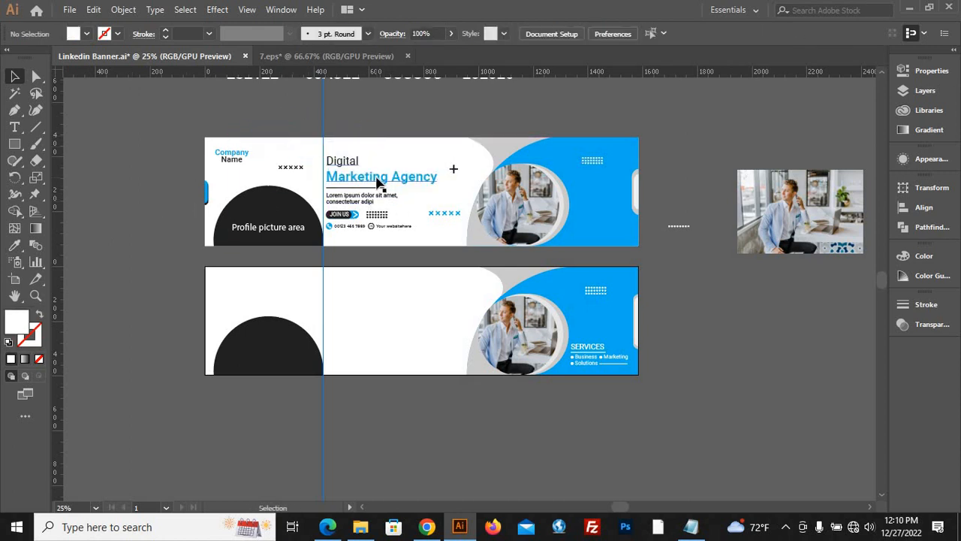
left_click(15, 126)
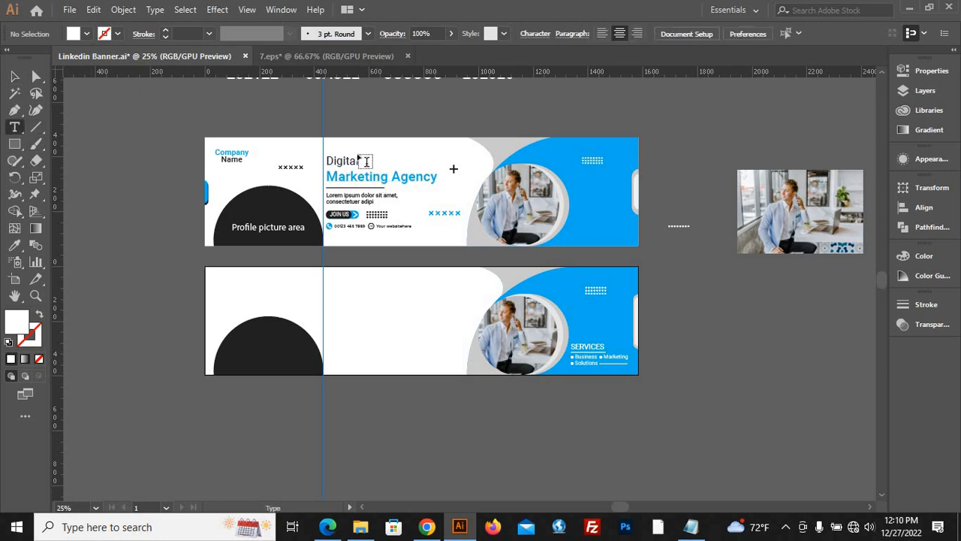
left_click_drag(355, 156, 332, 156)
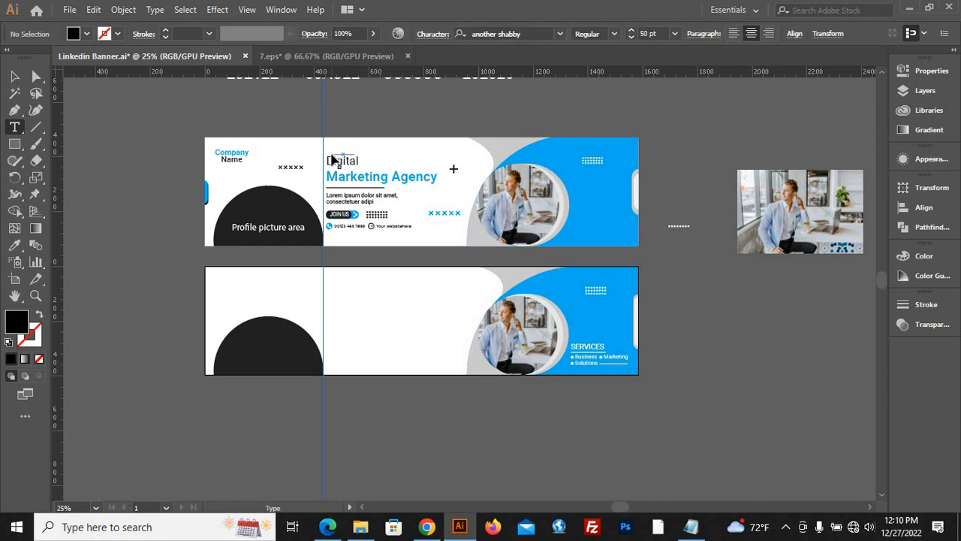
key("Escape")
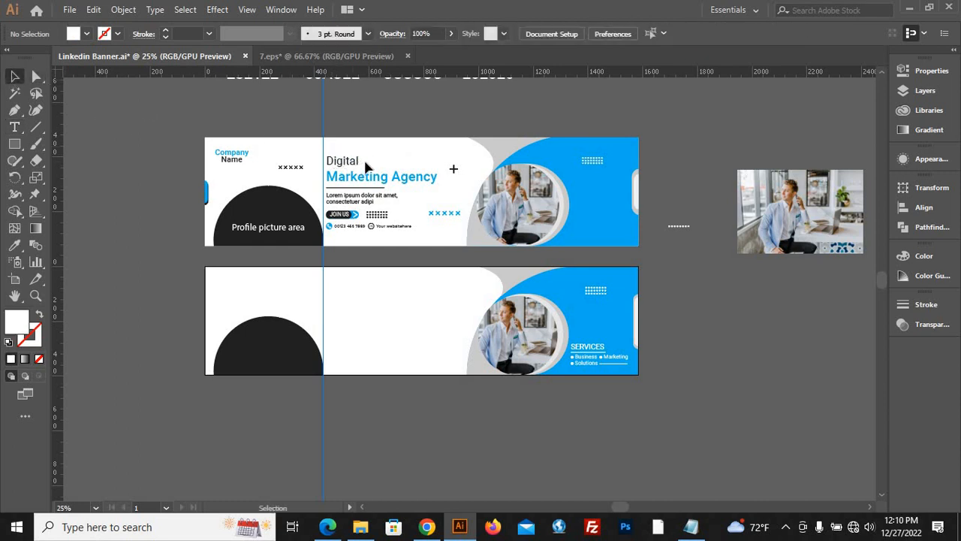
Check the font, weight and size of the reference's Digital line and its Marketing Agency line.
left_click(355, 163)
key("t")
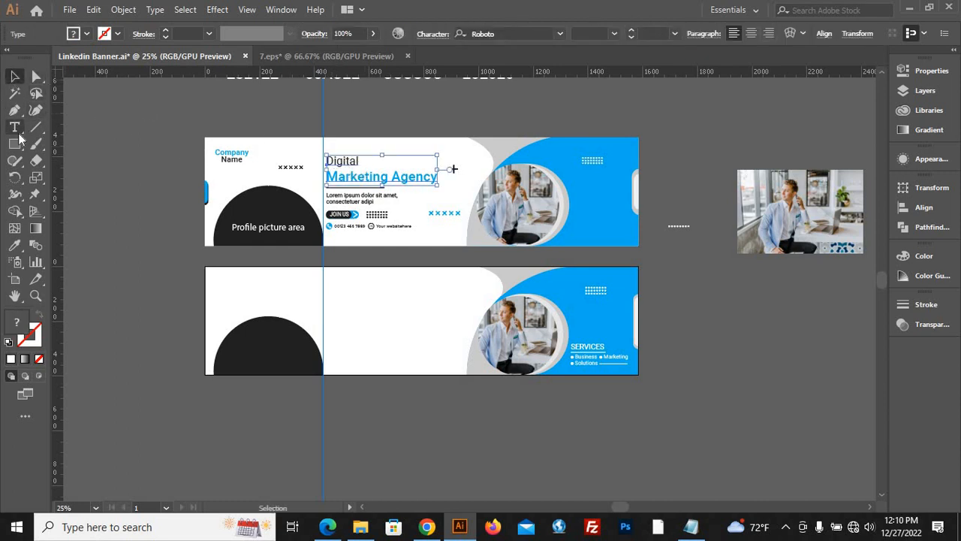
scroll(349, 177, "up", 2)
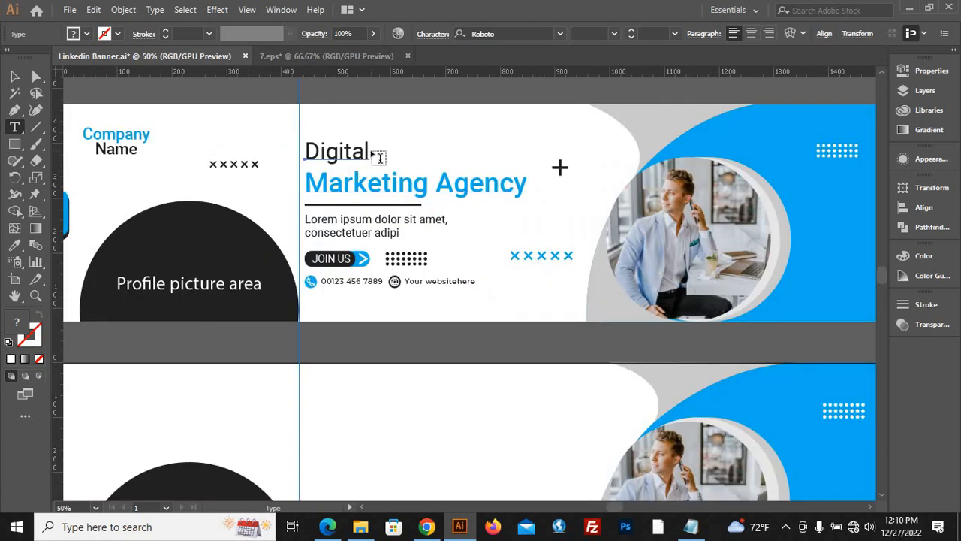
double_click(323, 150)
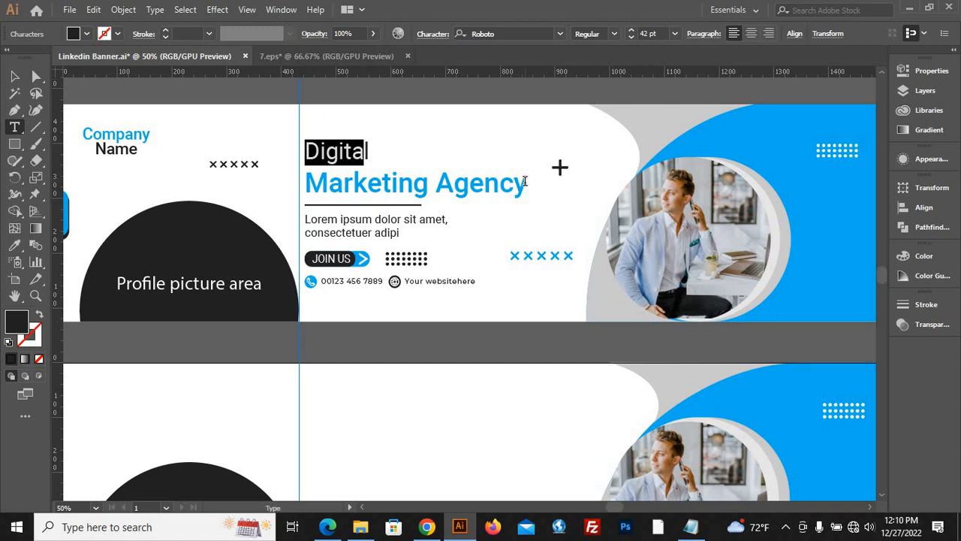
left_click_drag(526, 183, 297, 180)
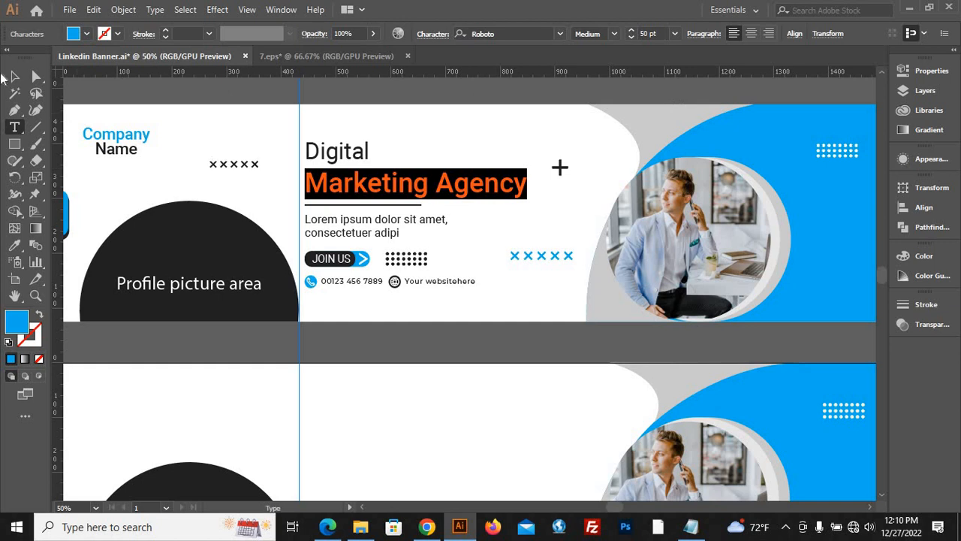
key("Escape")
left_click(151, 103)
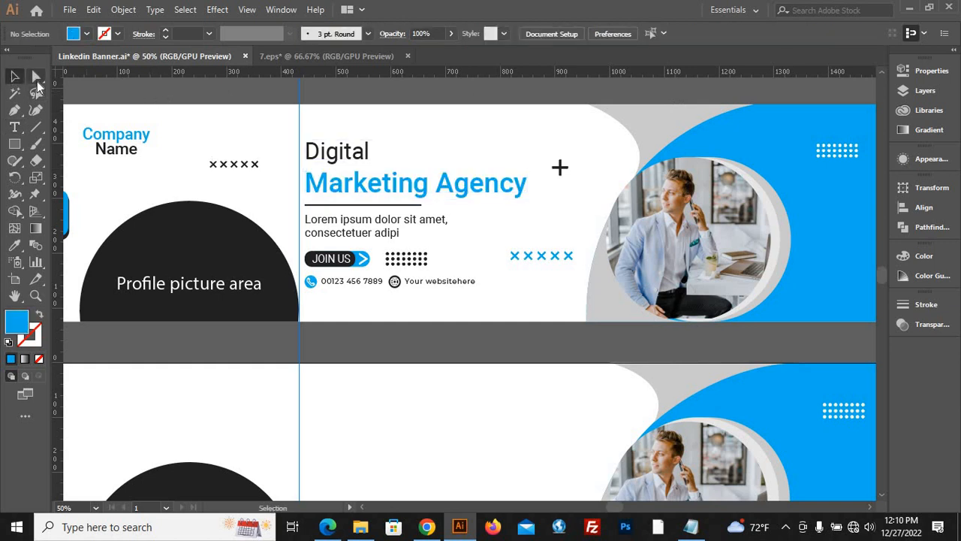
Check the font and size of the reference's lorem ipsum paragraph.
key("a")
left_click(368, 225)
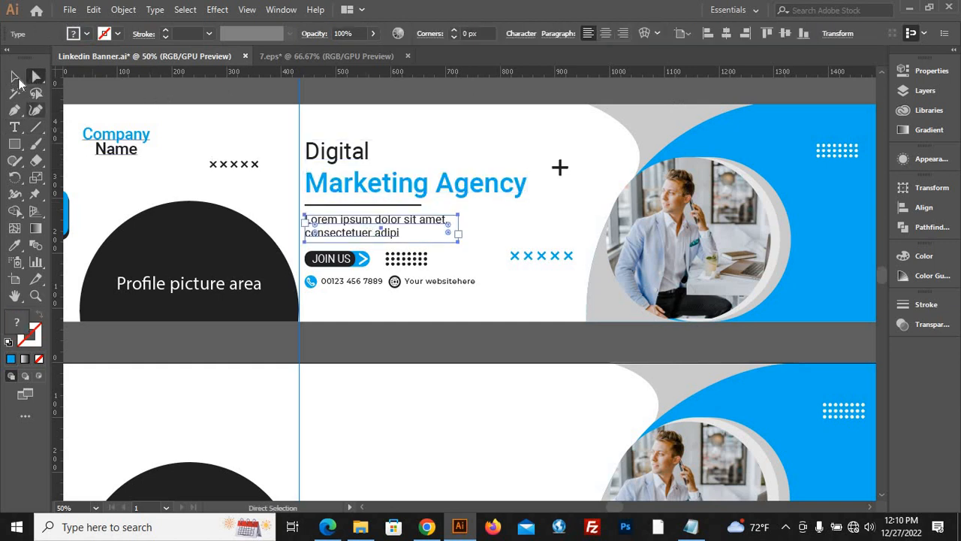
key("v")
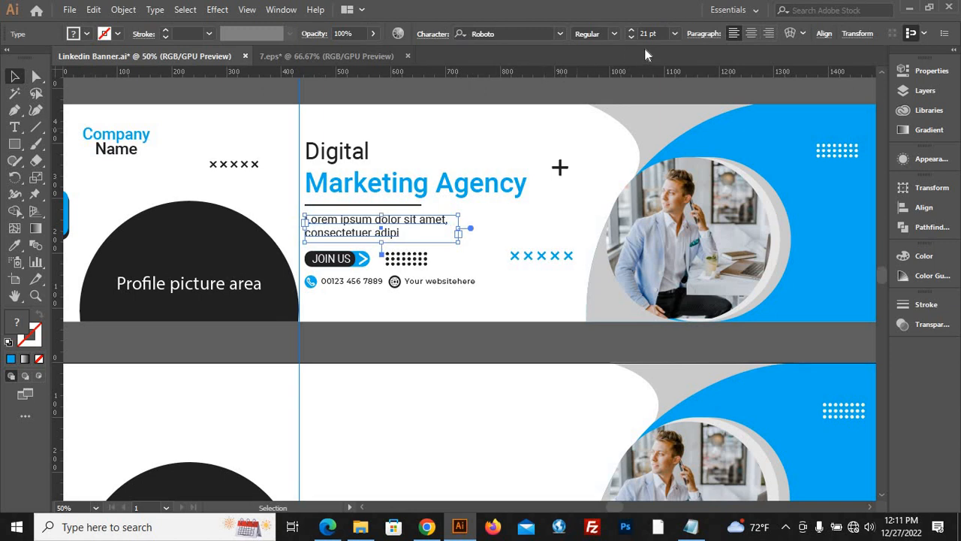
left_click(487, 107)
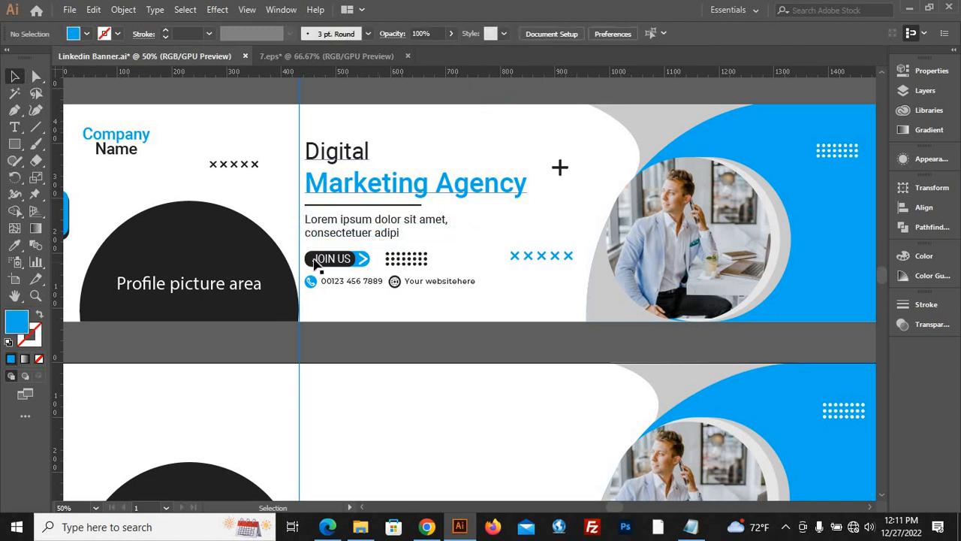
Set the font size of the reference button's JOIN US text to 23 pt.
left_click(14, 127)
scroll(237, 232, "up", 2)
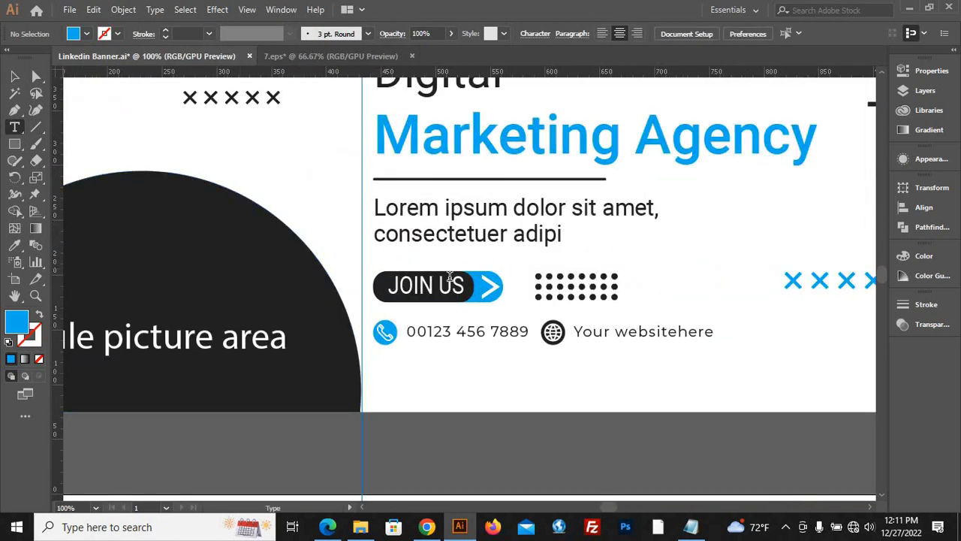
left_click_drag(463, 285, 380, 287)
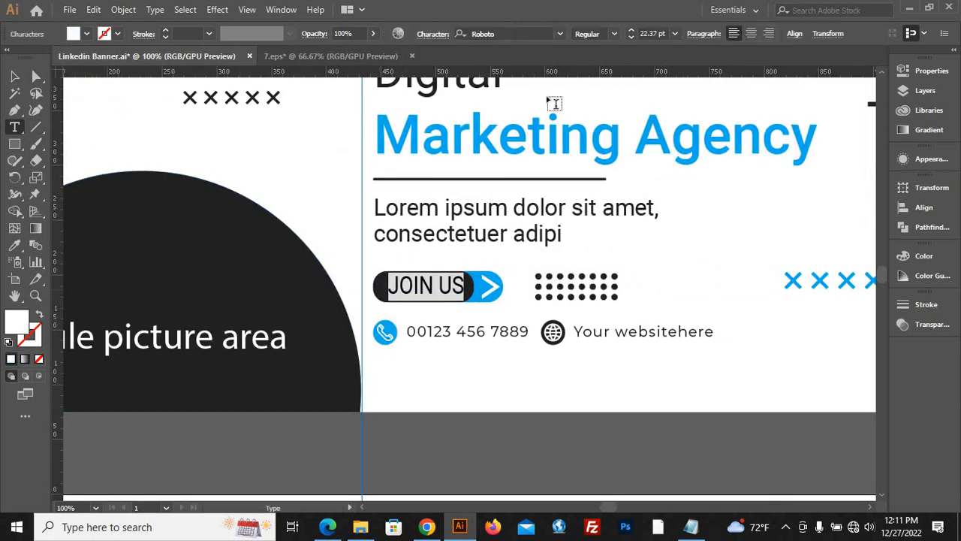
left_click(632, 31)
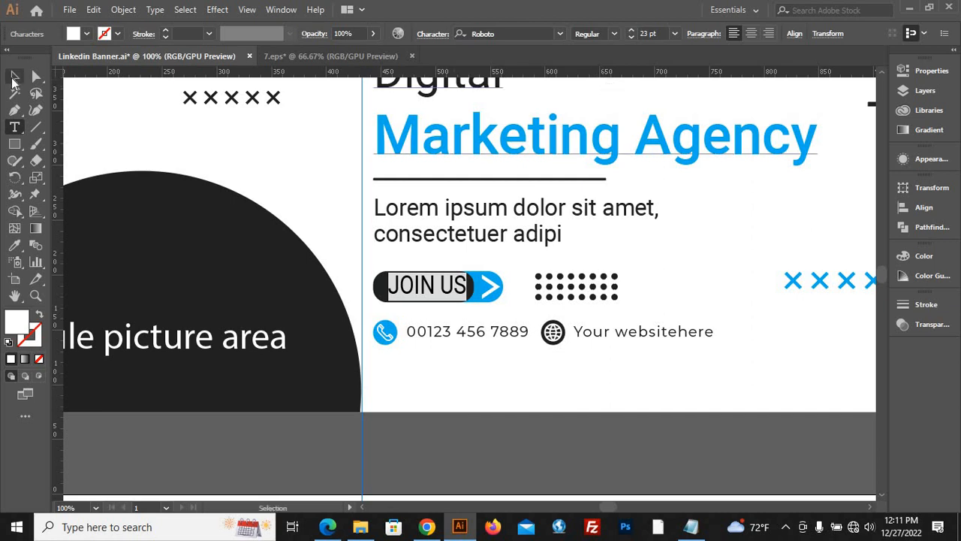
key("Escape")
left_click(265, 177)
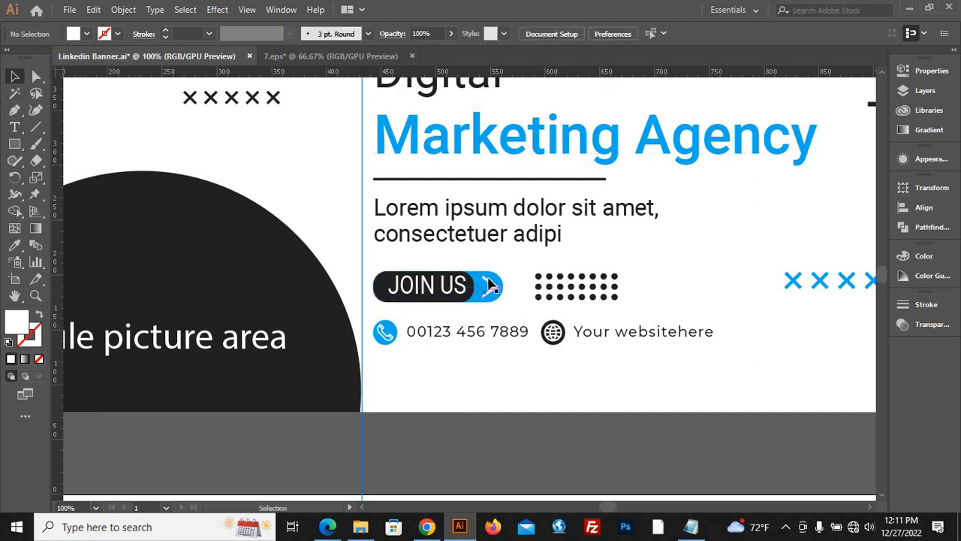
Create a three-sided polygon with a 50 px radius between the two banners and rotate it to point right.
scroll(364, 187, "down", 2)
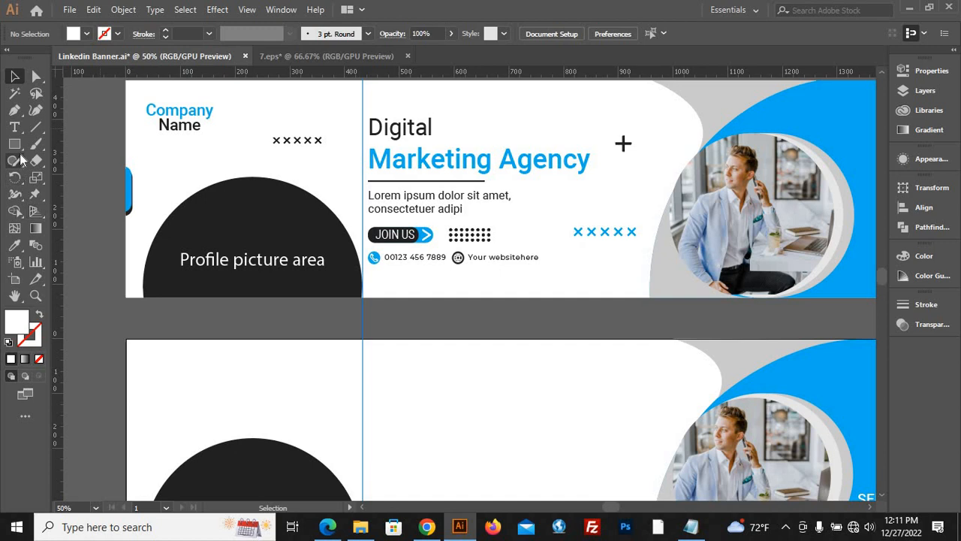
left_click_drag(14, 143, 81, 196)
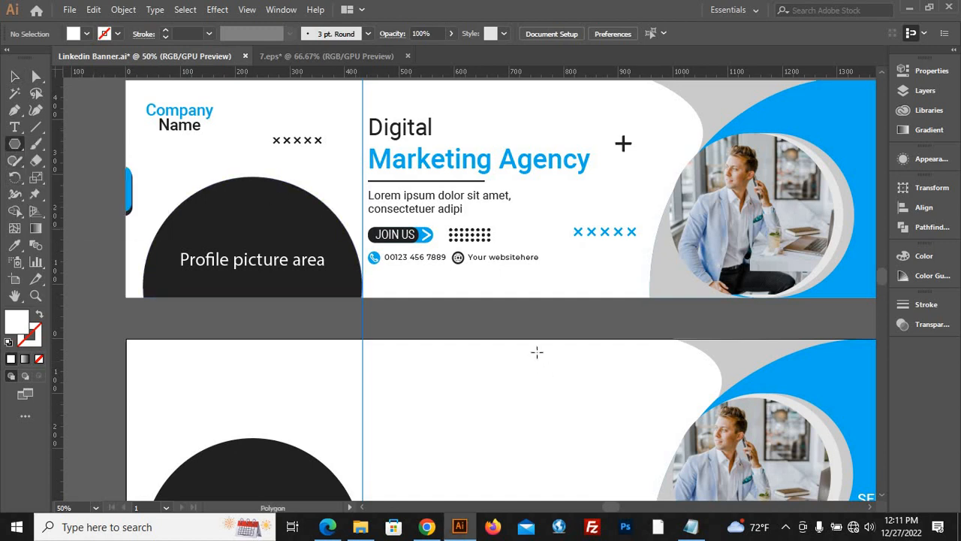
left_click(497, 326)
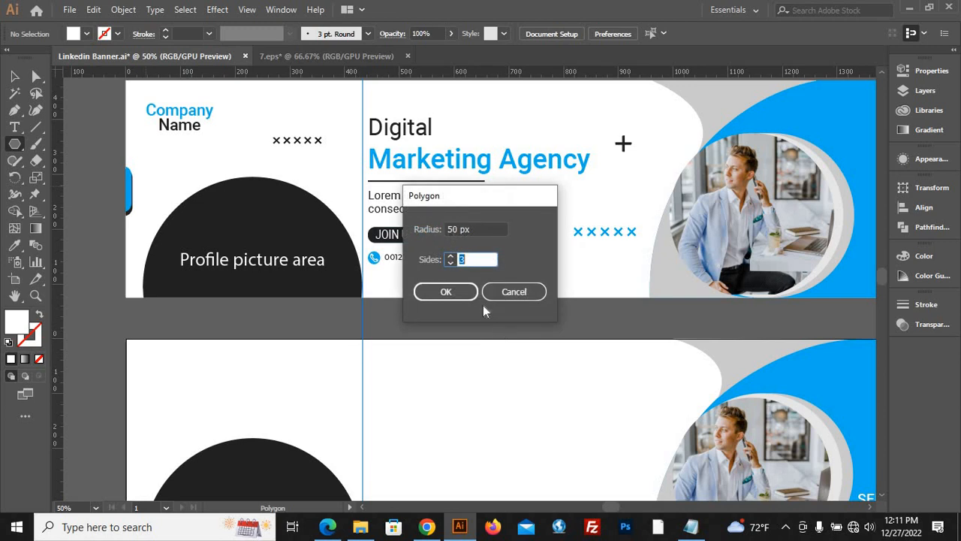
left_click(447, 291)
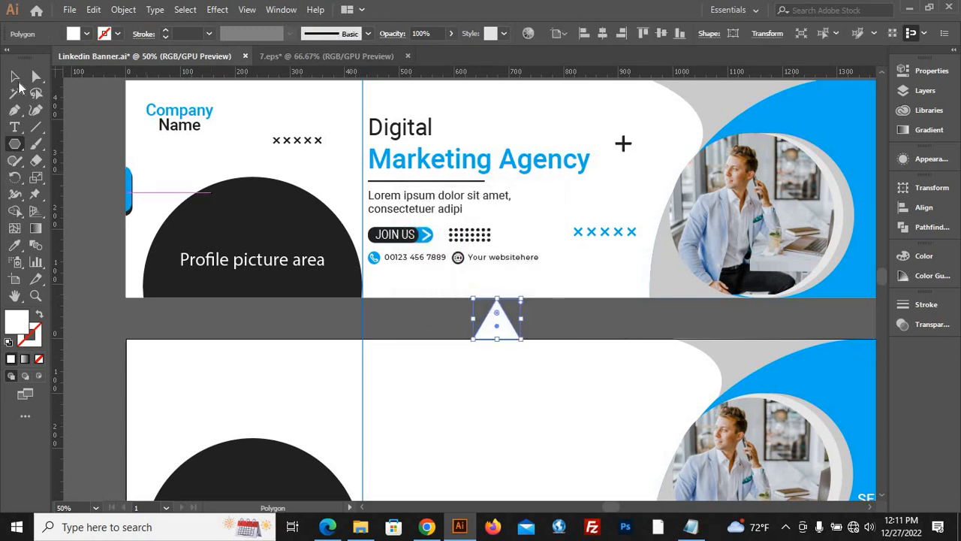
left_click(15, 77)
mouse_move(526, 343)
left_mouse_down()
mouse_move(462, 350)
mouse_move(517, 335)
left_mouse_up()
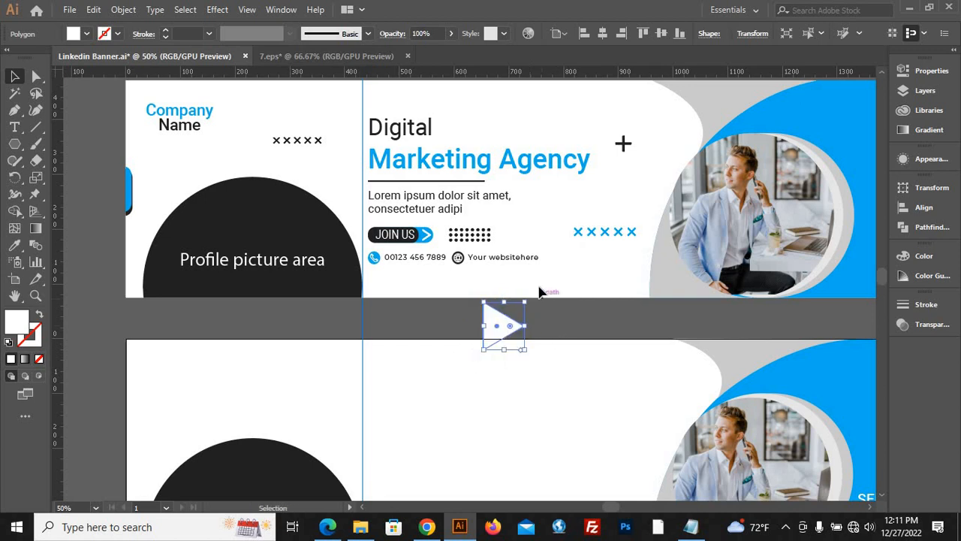
Move the triangle onto the new banner's white area and give it the dark fill of the reference's profile dome.
scroll(540, 290, "down", 3)
scroll(562, 310, "up", 2)
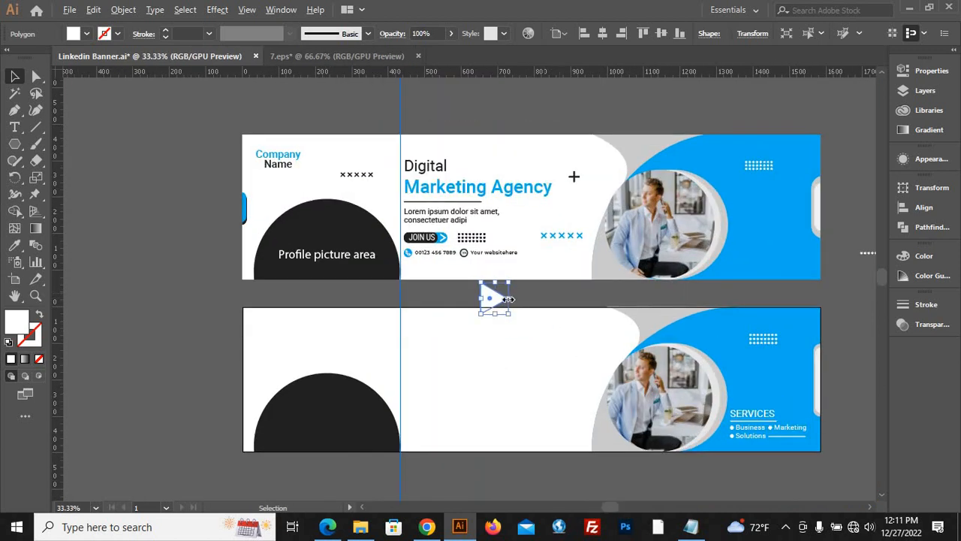
left_click_drag(491, 312, 491, 383)
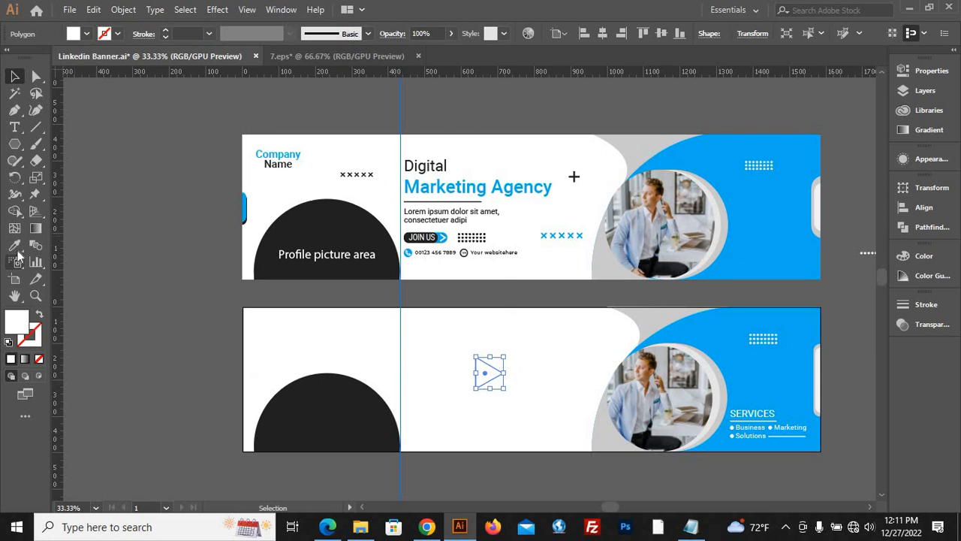
left_click(14, 245)
left_click(304, 229)
key("v")
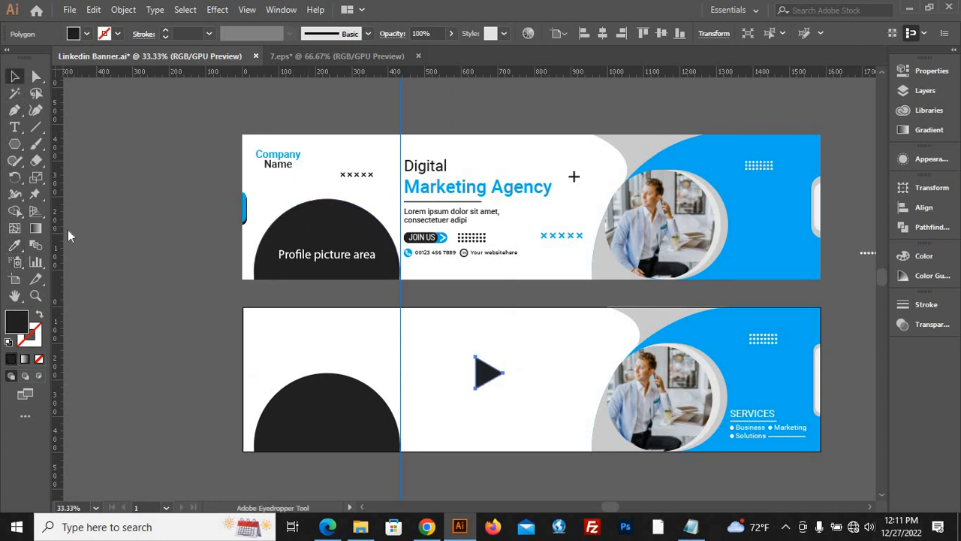
Swap the triangle's dark fill to its stroke, set the stroke weight to 8 pt, and place a copy above the profile dome.
left_click(40, 315)
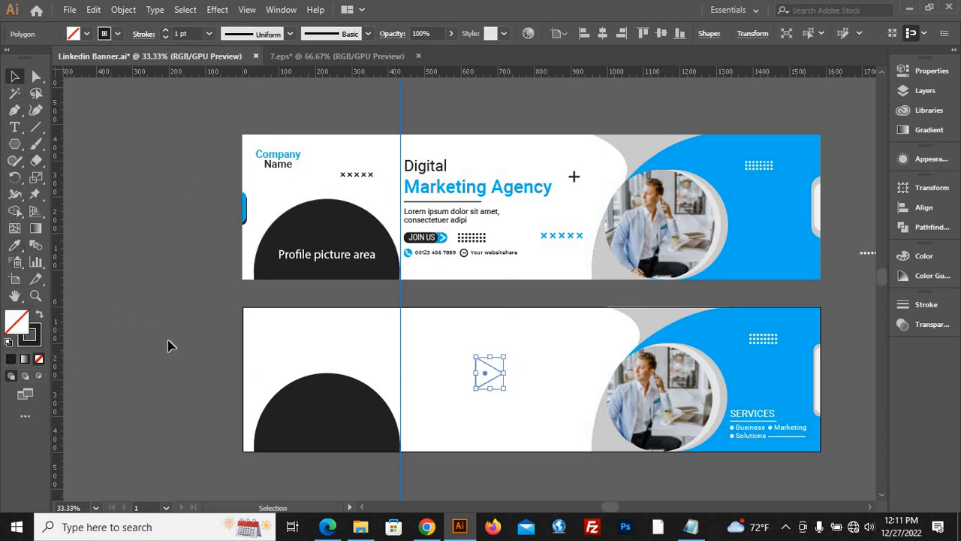
left_click(166, 30)
left_click(166, 30)
left_click(166, 30)
left_click(166, 30)
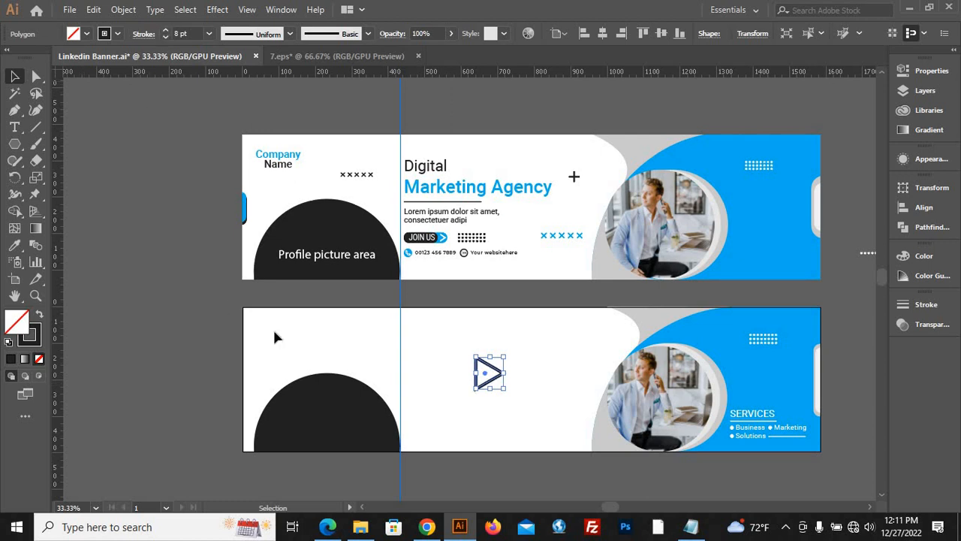
left_click(515, 407)
scroll(505, 388, "up", 1)
left_click_drag(498, 371, 262, 277)
Expand the original triangle's appearance and then its fill and stroke to convert the outline into a shape.
left_click(450, 365)
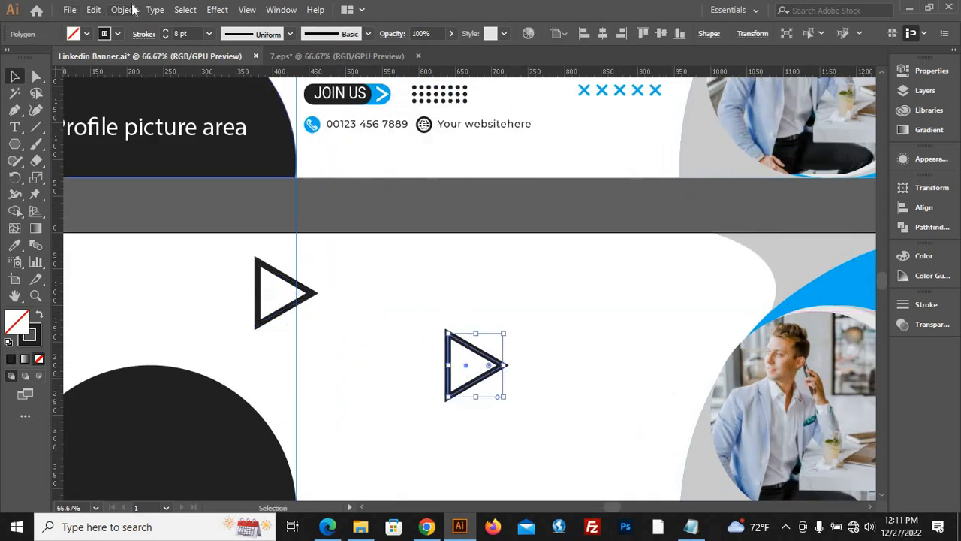
left_click(128, 9)
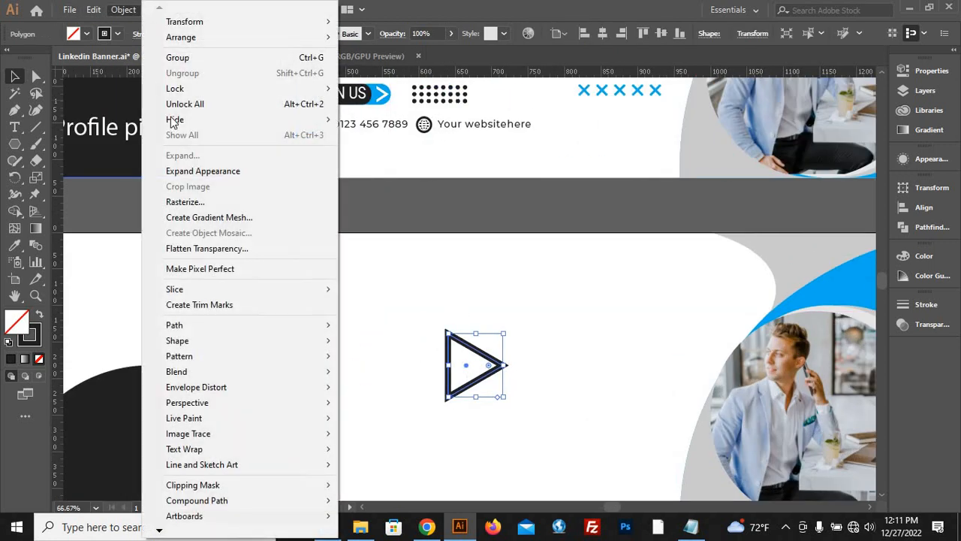
left_click(205, 175)
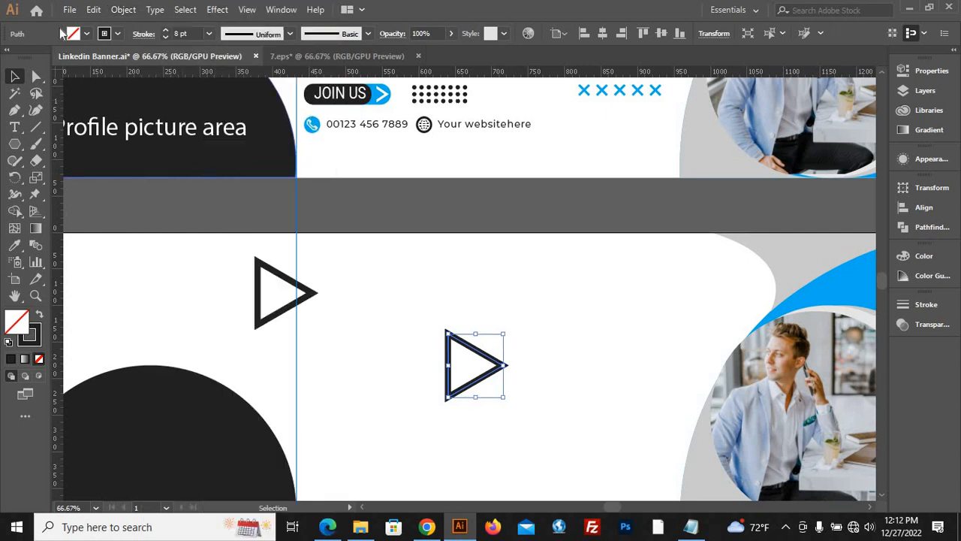
left_click(124, 9)
left_click(182, 156)
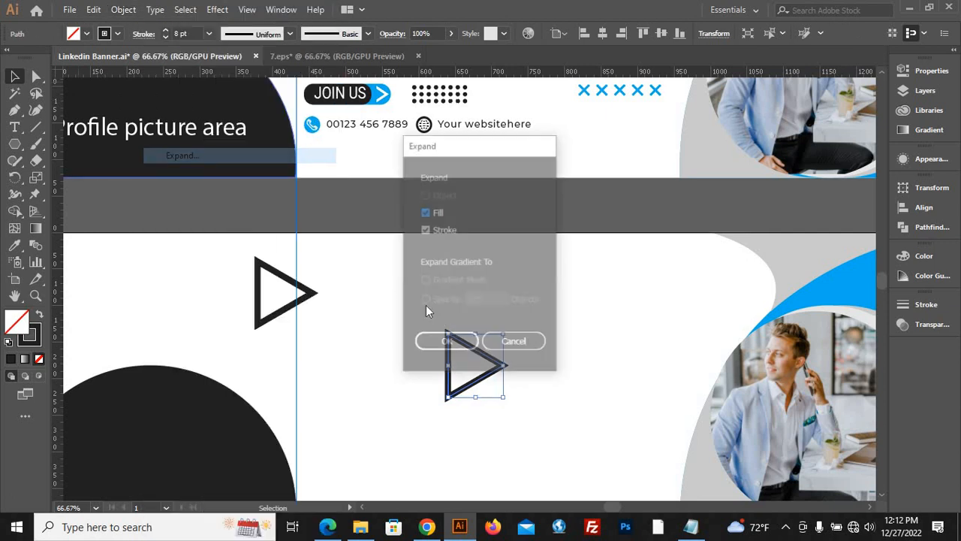
left_click(447, 345)
left_click(599, 364)
Draw a vertical line through the expanded triangle and remove the part left of it with Shape Builder, leaving a chevron arrow.
key("backslash")
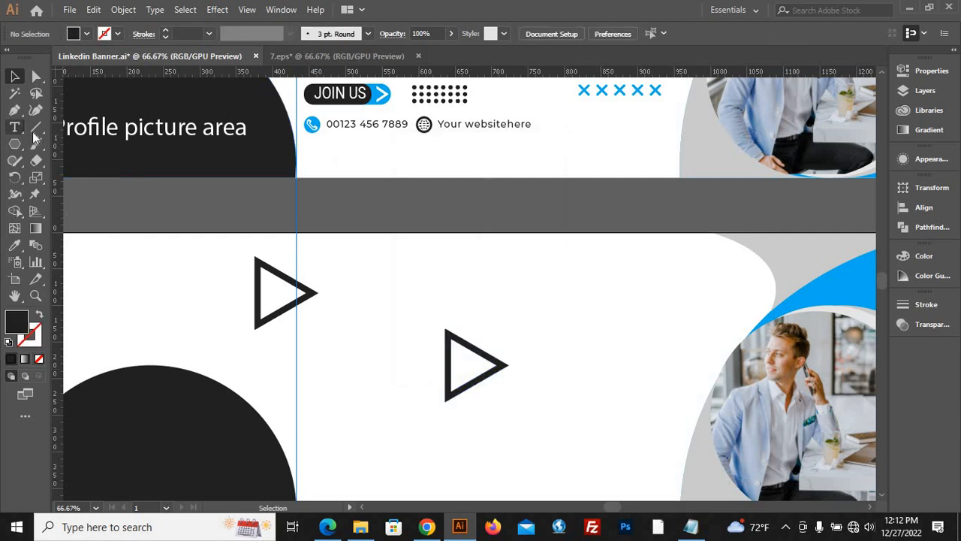
left_click_drag(473, 310, 474, 456)
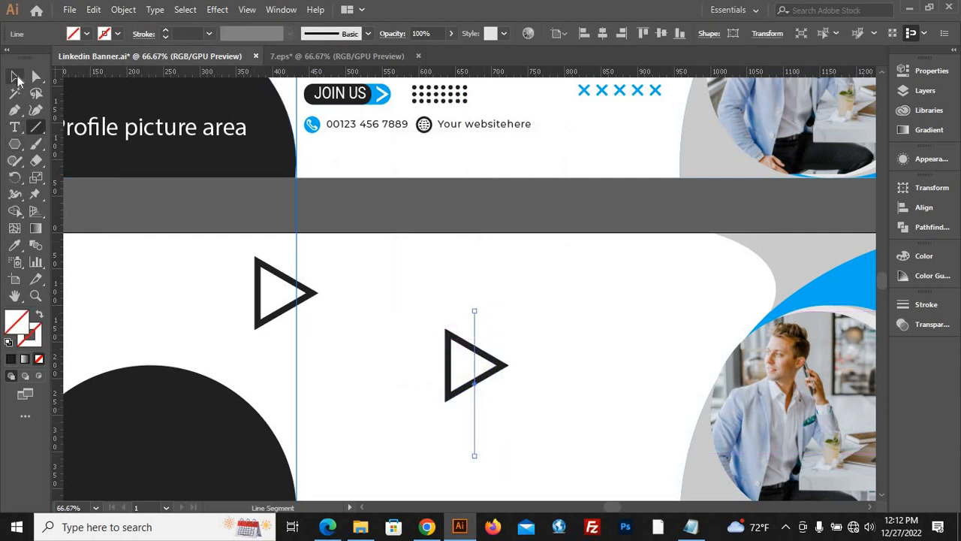
key("v")
left_click_drag(555, 416, 557, 416)
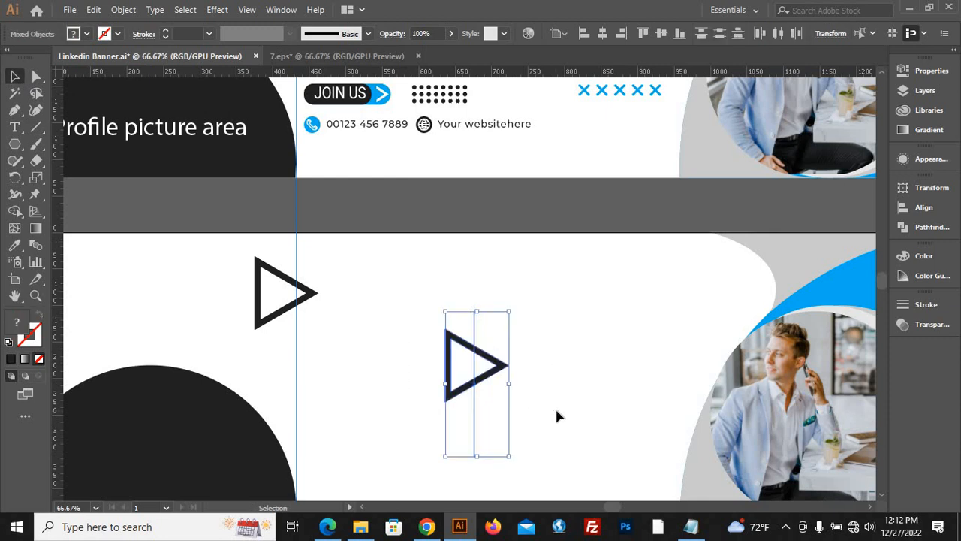
left_click(14, 211)
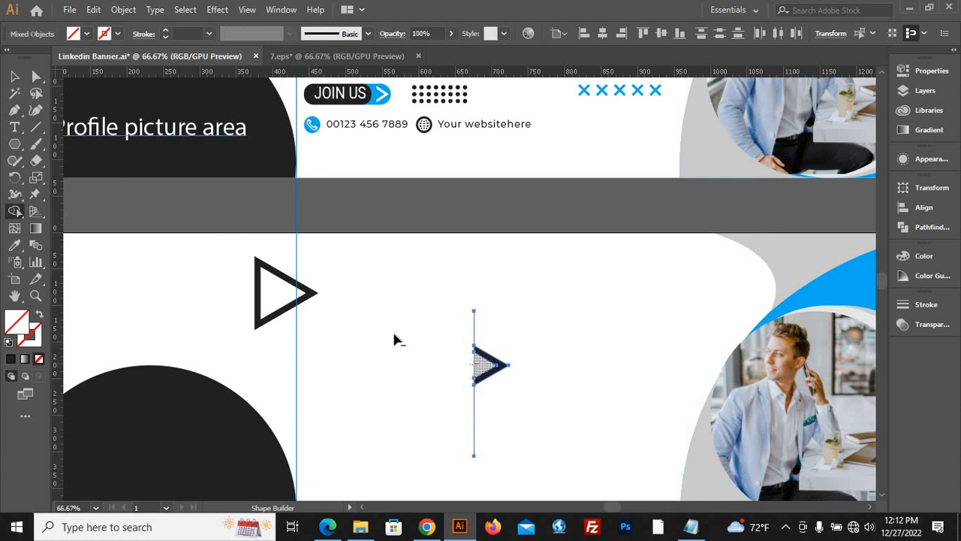
left_click(14, 78)
left_click(404, 238)
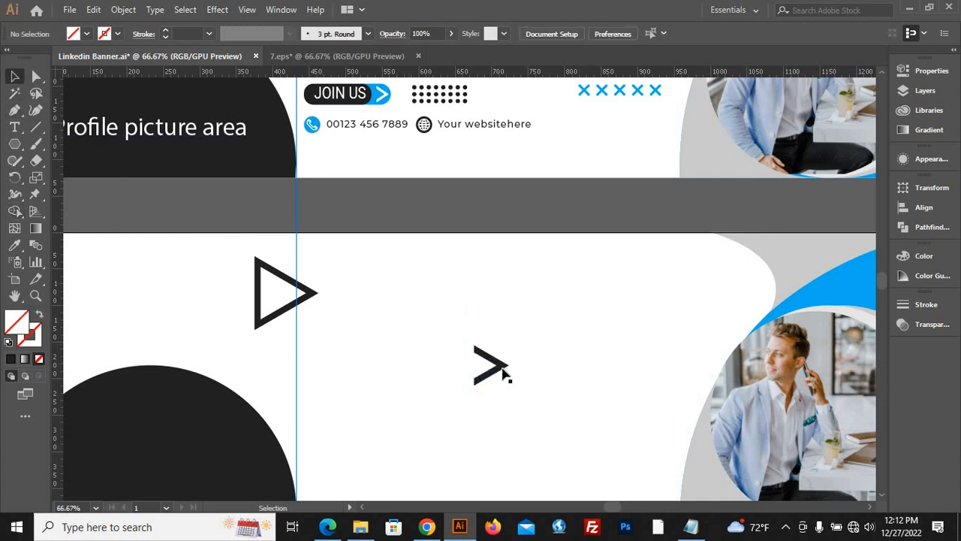
Move the outlined triangle off the new banner and delete both it and the chevron arrow.
left_click_drag(498, 371, 514, 352)
left_click(512, 357)
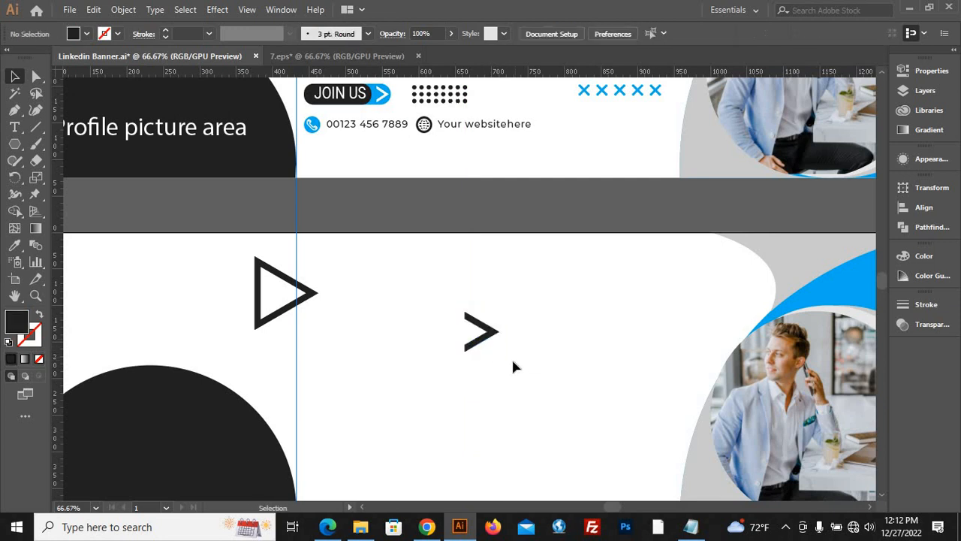
scroll(511, 356, "down", 2)
scroll(512, 356, "up", 2)
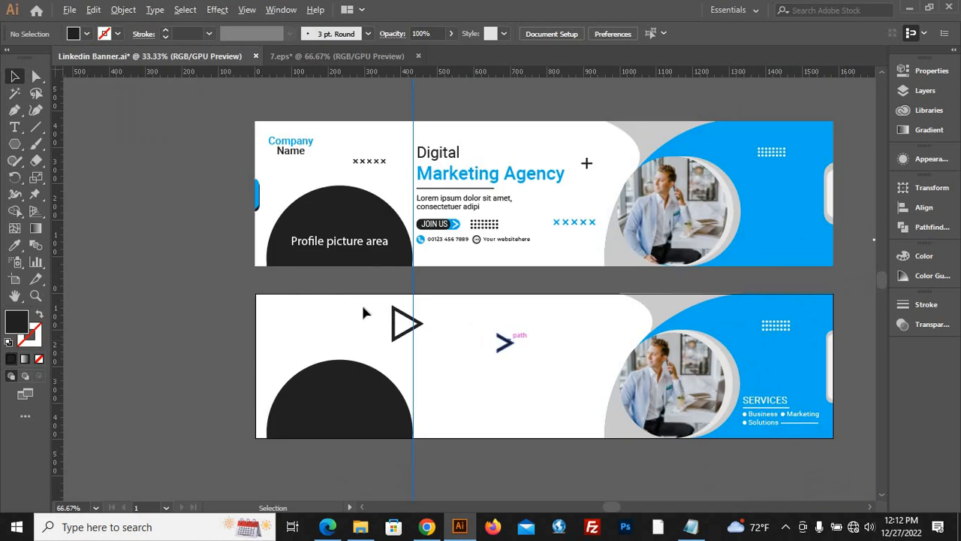
scroll(521, 339, "down", 2)
left_click_drag(396, 336, 134, 294)
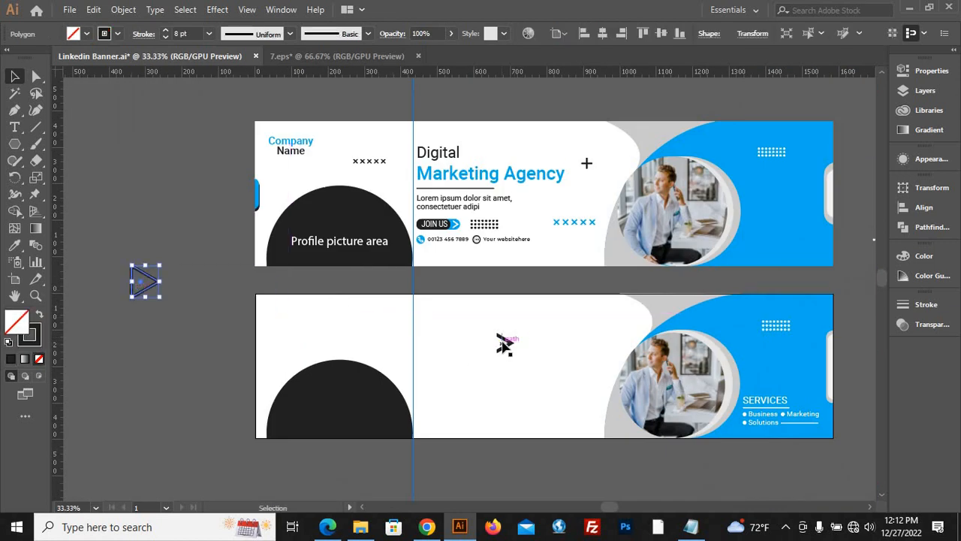
left_click(528, 351)
left_click(506, 347)
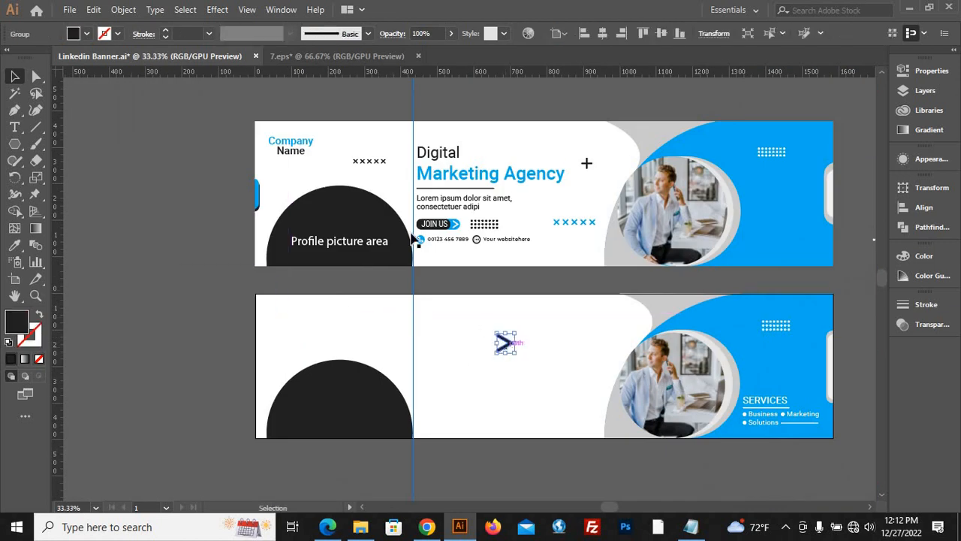
key("Delete")
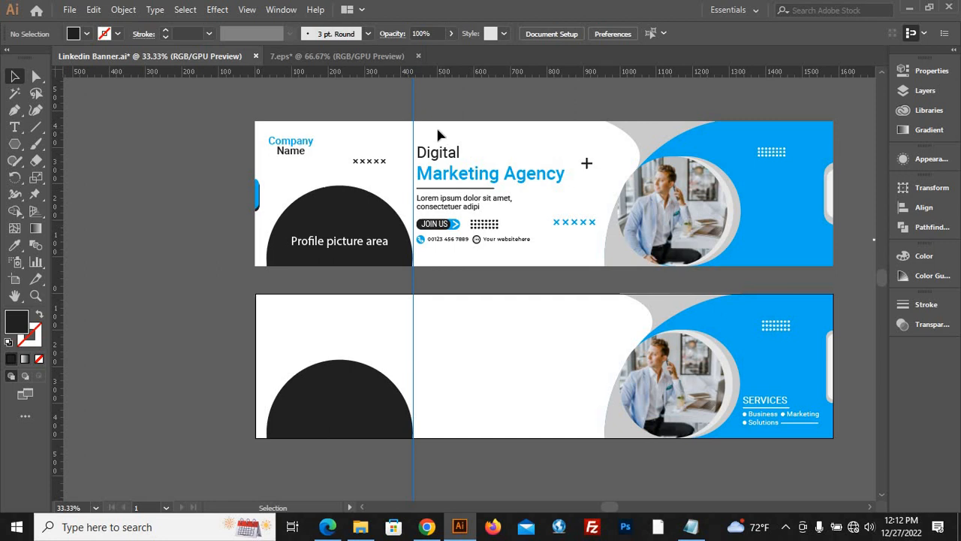
Move the headline, description, JOIN US button, dot grid and contact details from the reference onto the new banner's white area.
left_click_drag(483, 258, 490, 360)
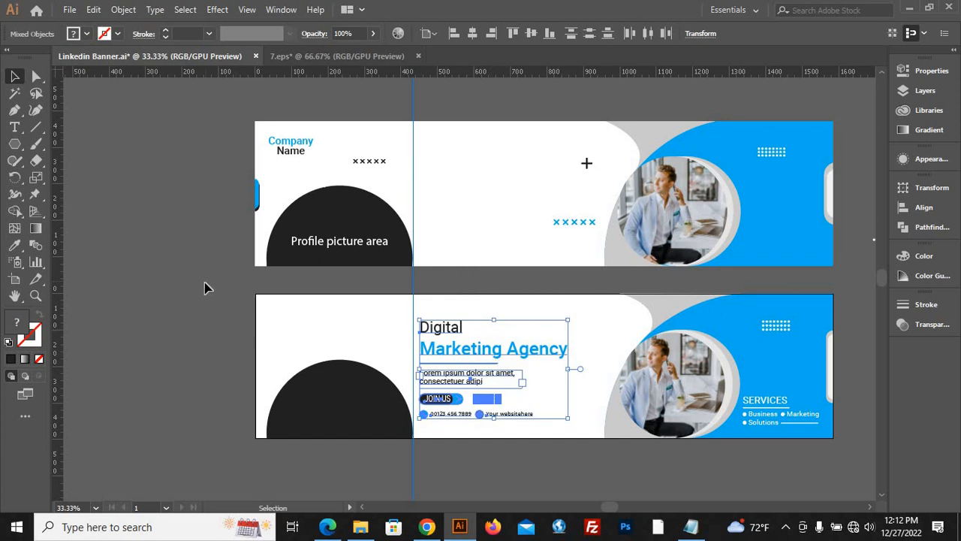
left_click(252, 221)
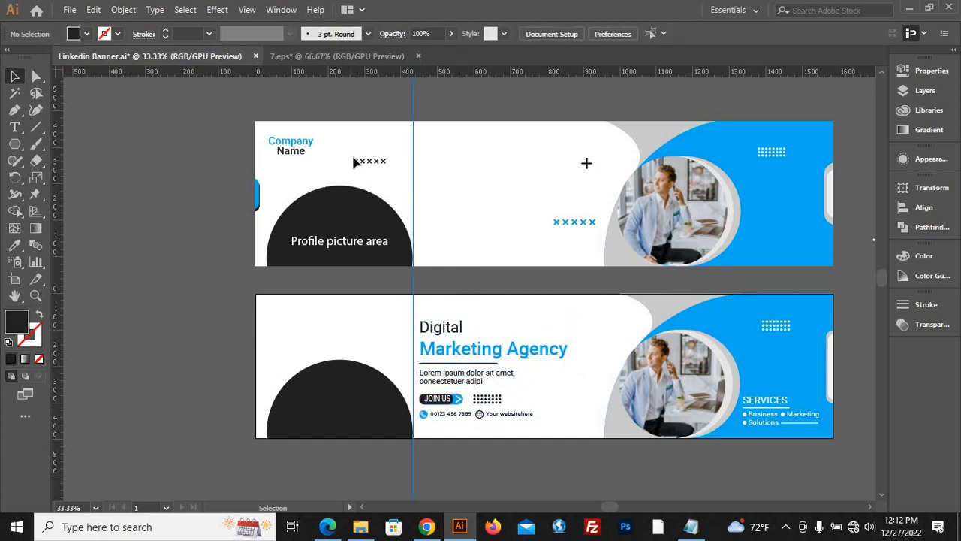
Draw a horizontal line about 21 px long above the reference's profile dome and give it a white 3 pt stroke.
scroll(353, 157, "up", 3)
left_click(35, 127)
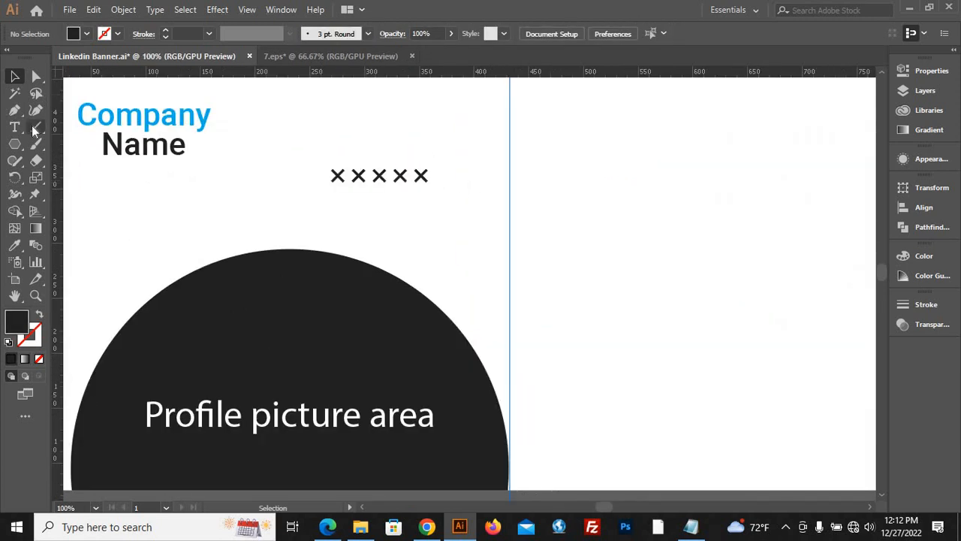
left_click_drag(181, 217, 204, 217)
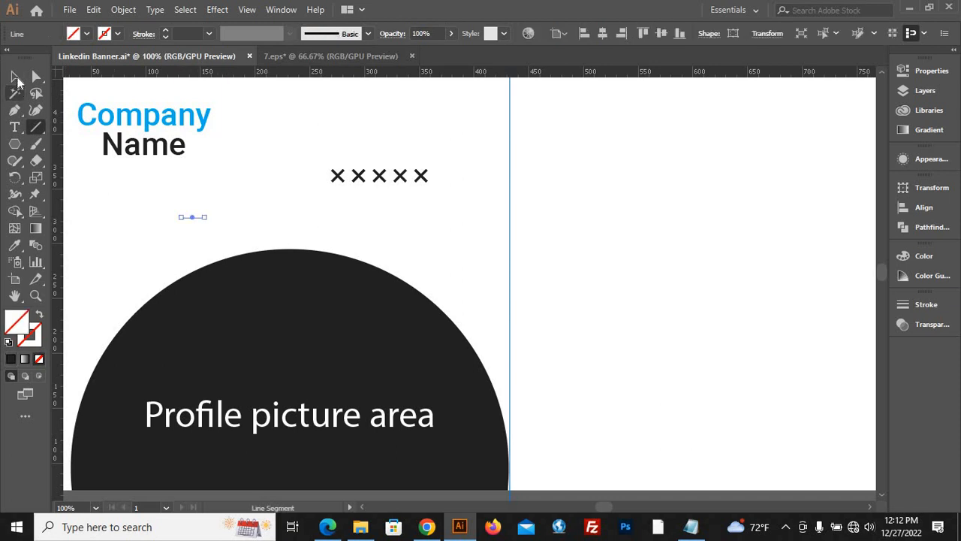
key("v")
left_click(117, 34)
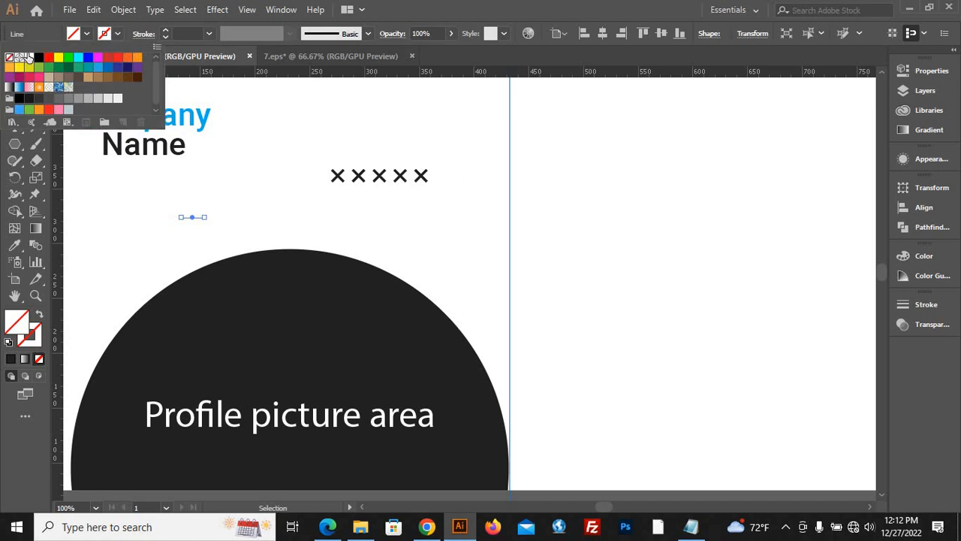
left_click(29, 58)
left_click(165, 31)
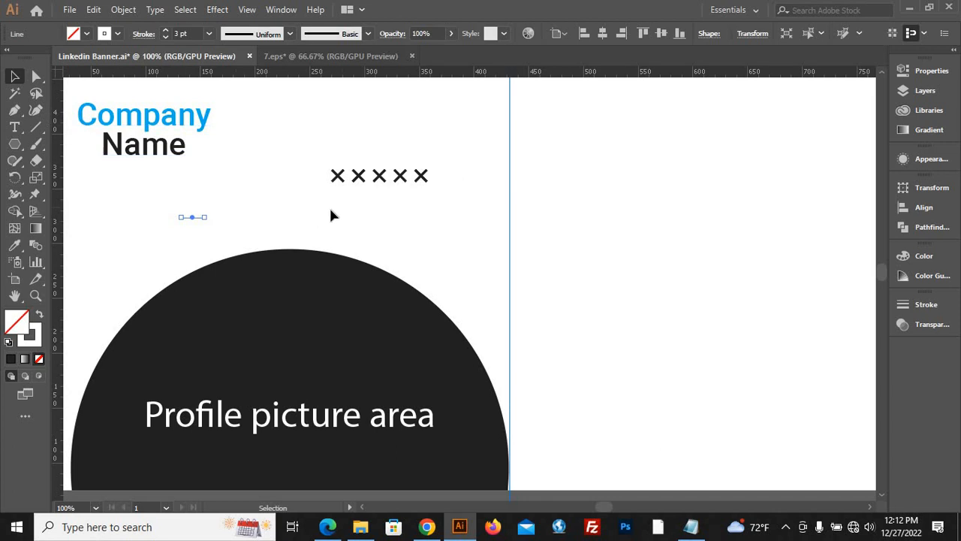
scroll(331, 216, "down", 2)
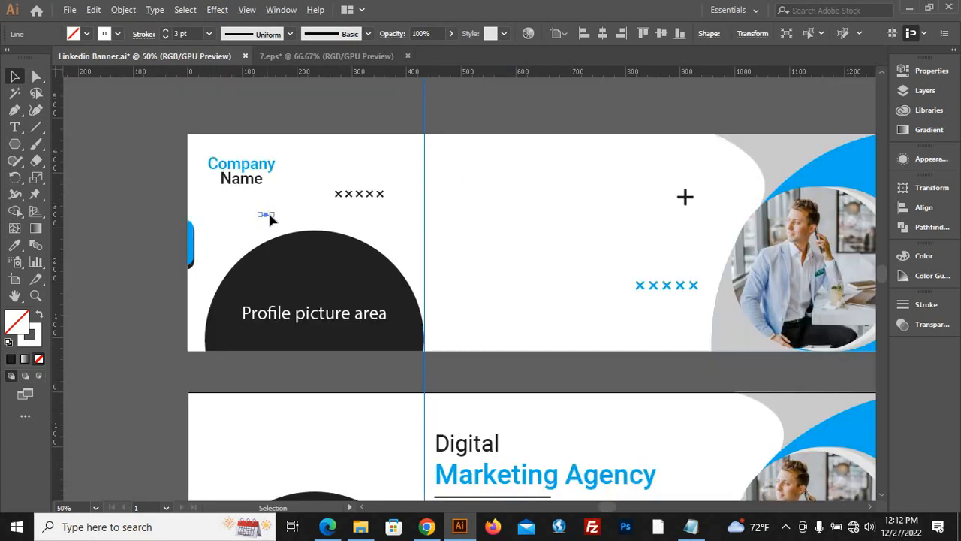
left_click_drag(272, 214, 136, 208)
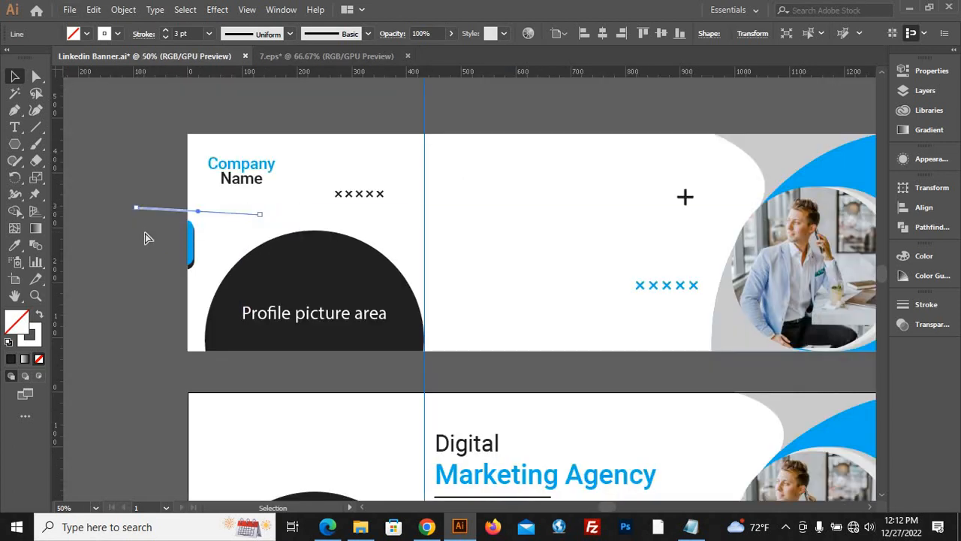
key("ctrl+z")
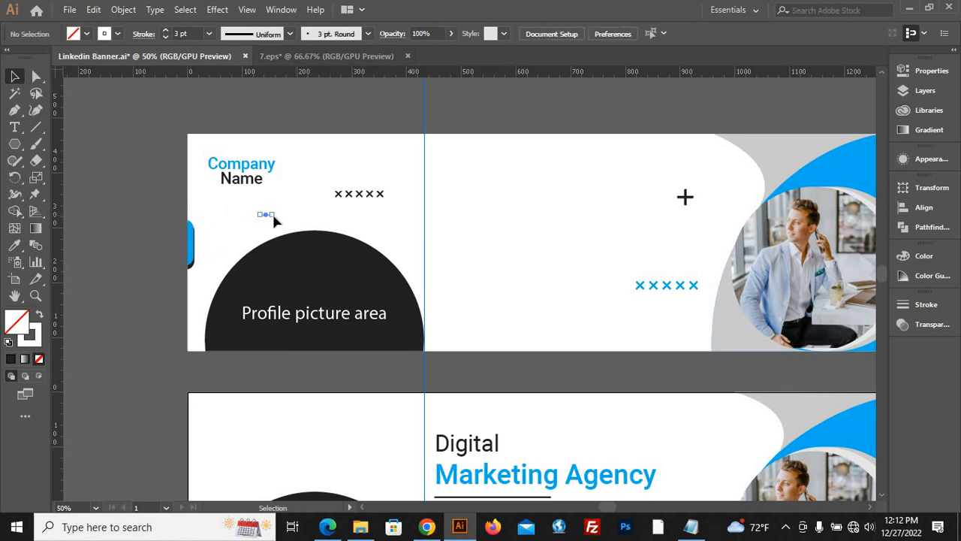
left_click_drag(271, 216, 135, 211)
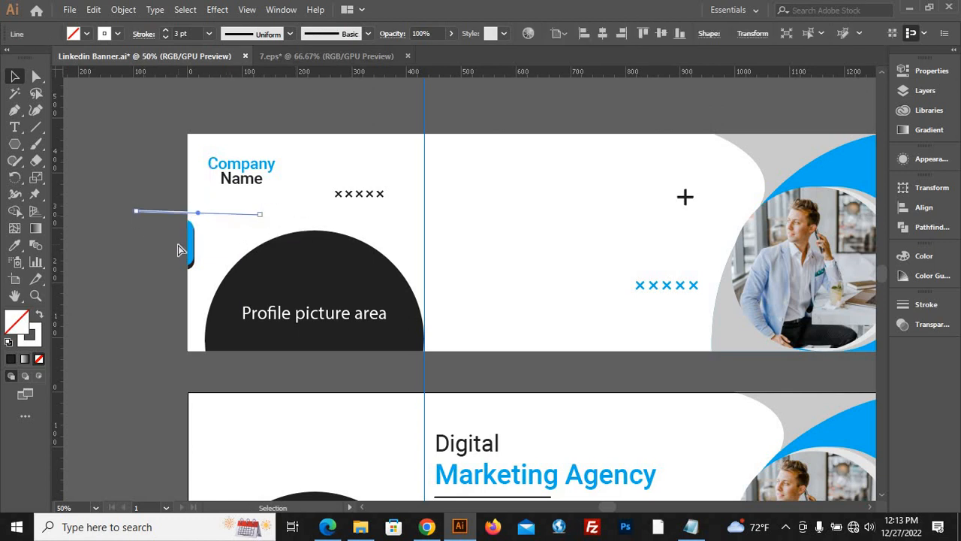
key("ctrl+z")
Expand the short line's fill and stroke into a shape and give it the profile dome's dark fill.
scroll(278, 214, "up", 3, "alt")
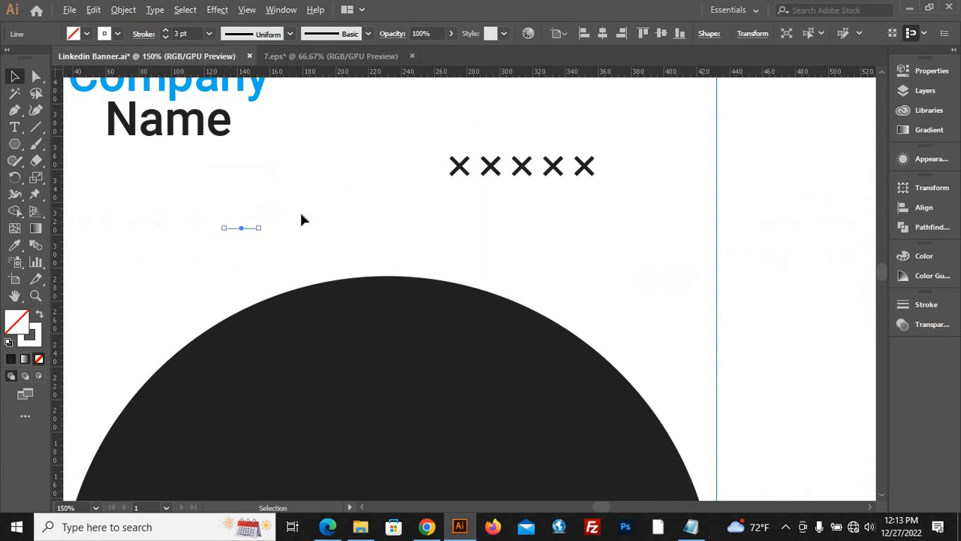
left_click(124, 9)
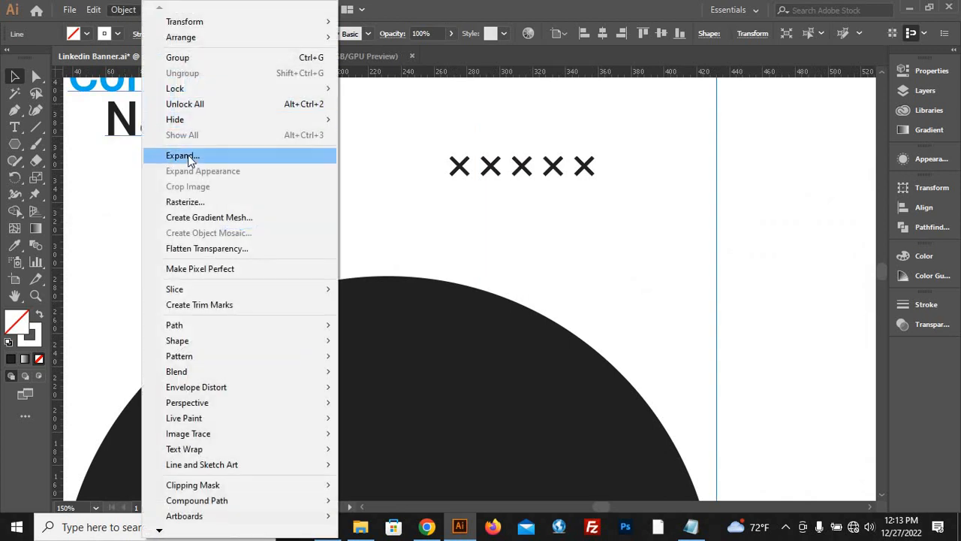
left_click(188, 156)
left_click(447, 347)
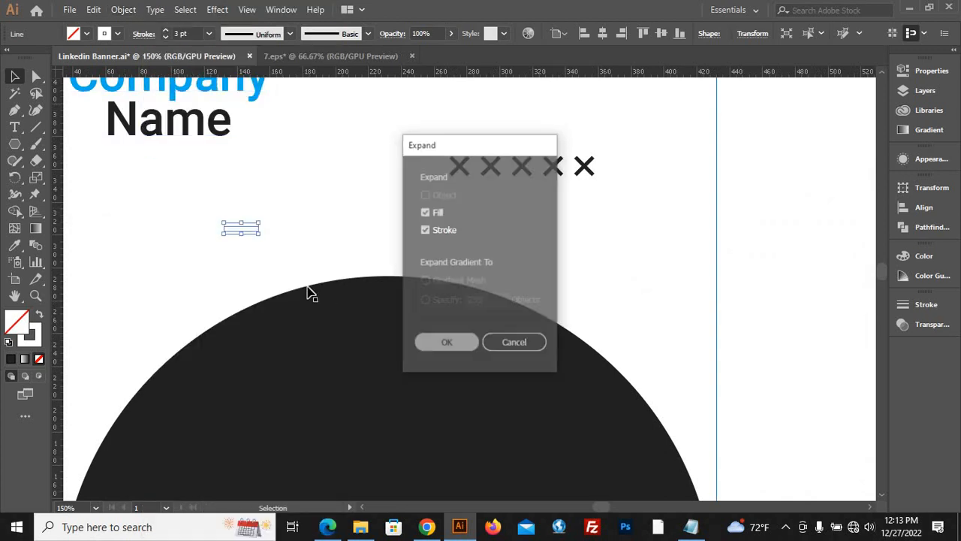
key("i")
left_click(276, 291)
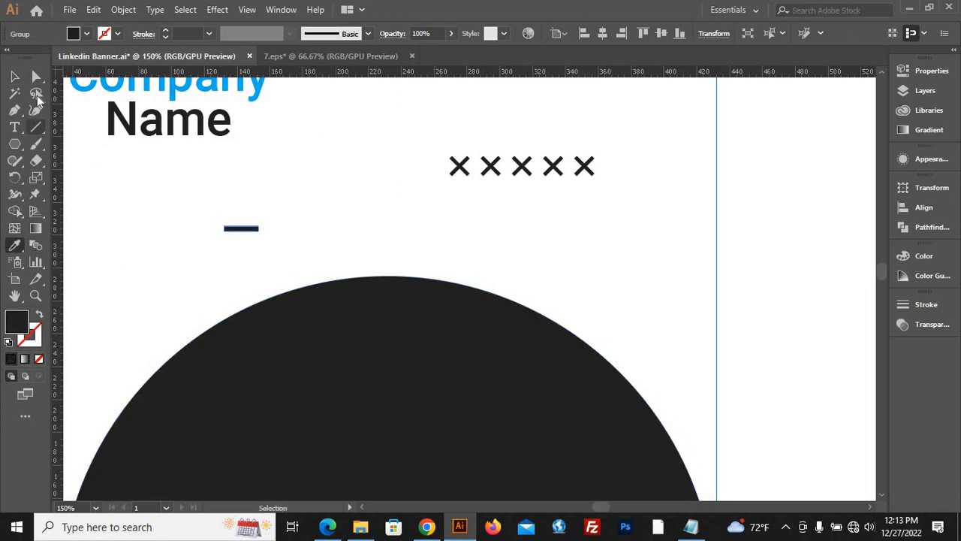
key("v")
left_click(224, 236)
Make the dark bar slightly thinner by lowering its top edge.
scroll(224, 235, "up", 2)
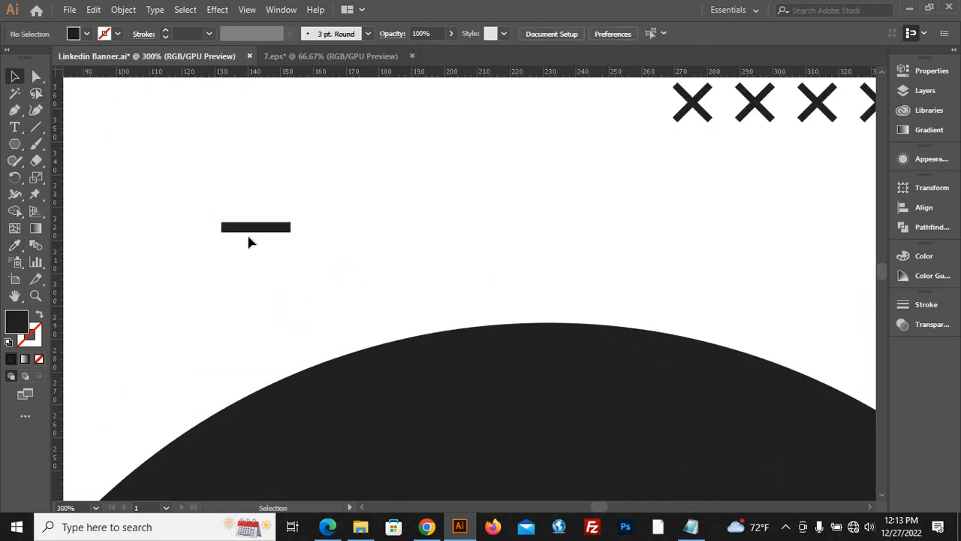
scroll(252, 233, "up", 3)
left_click(259, 235)
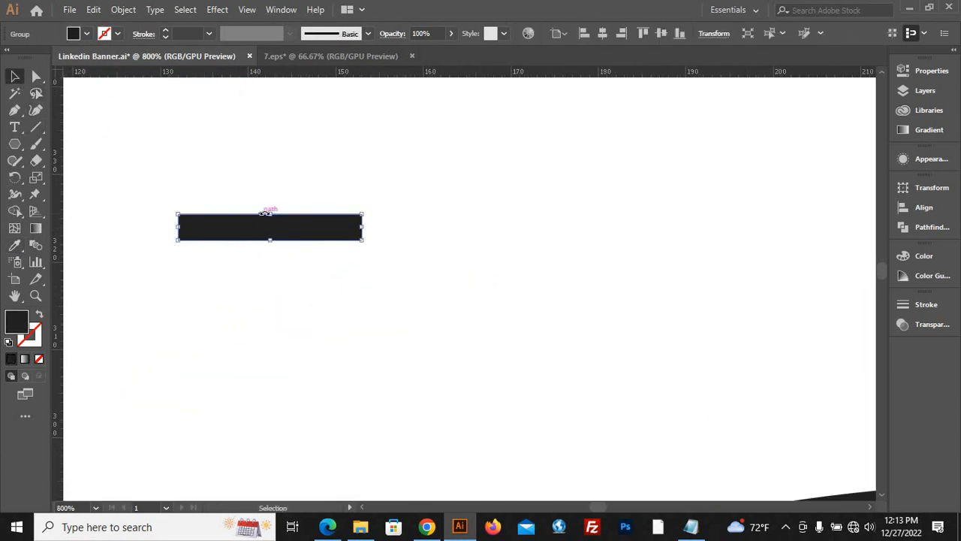
left_click_drag(270, 215, 270, 220)
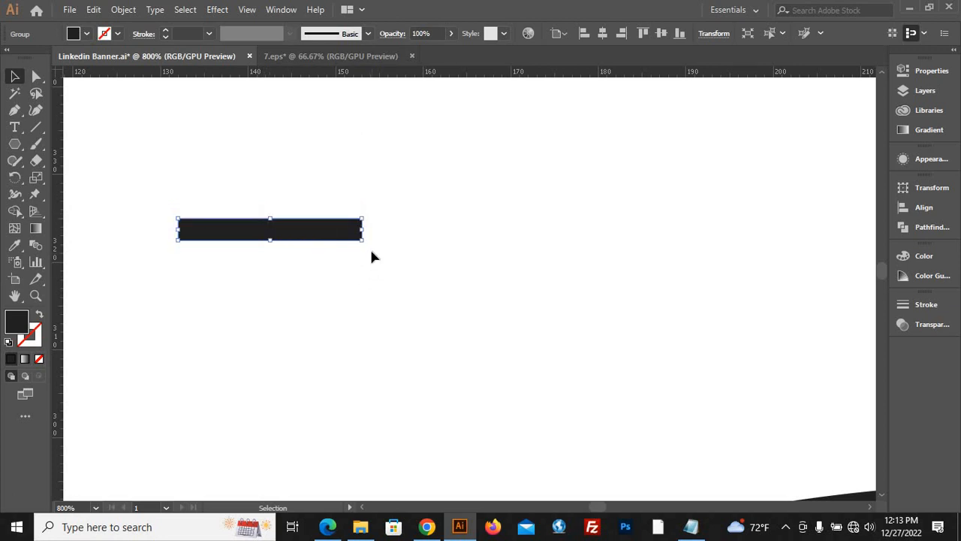
Copy the bar, paste it in front, and rotate the copy 90 degrees to form a plus sign.
left_click(93, 11)
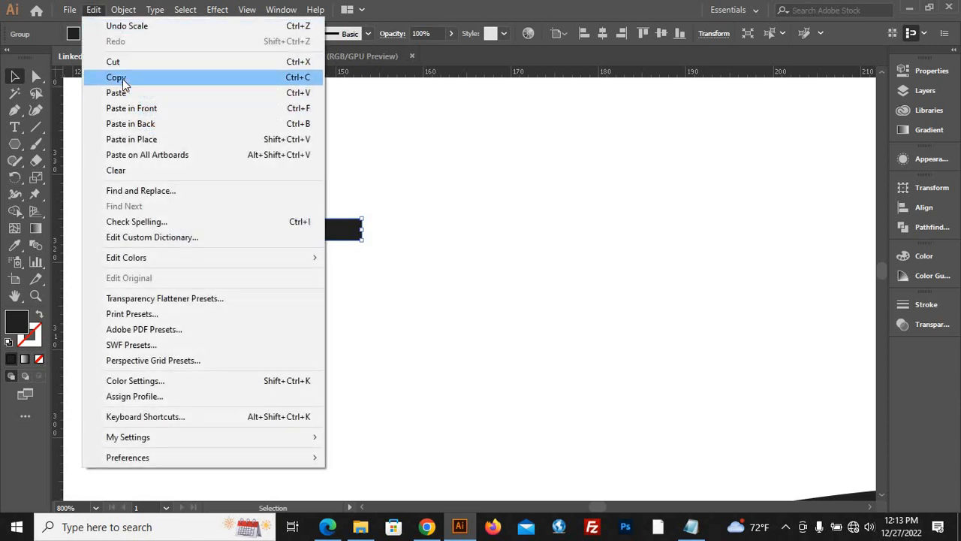
left_click(122, 78)
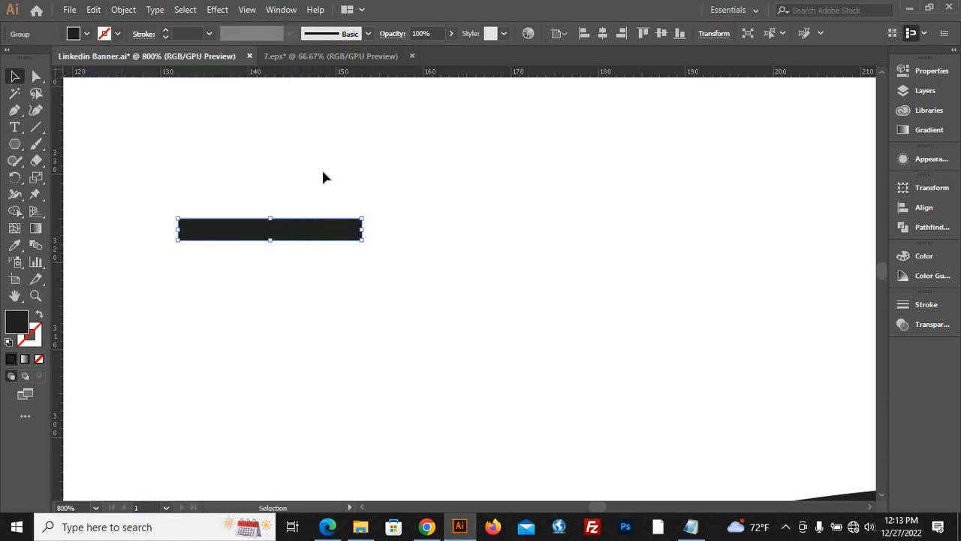
left_click(94, 10)
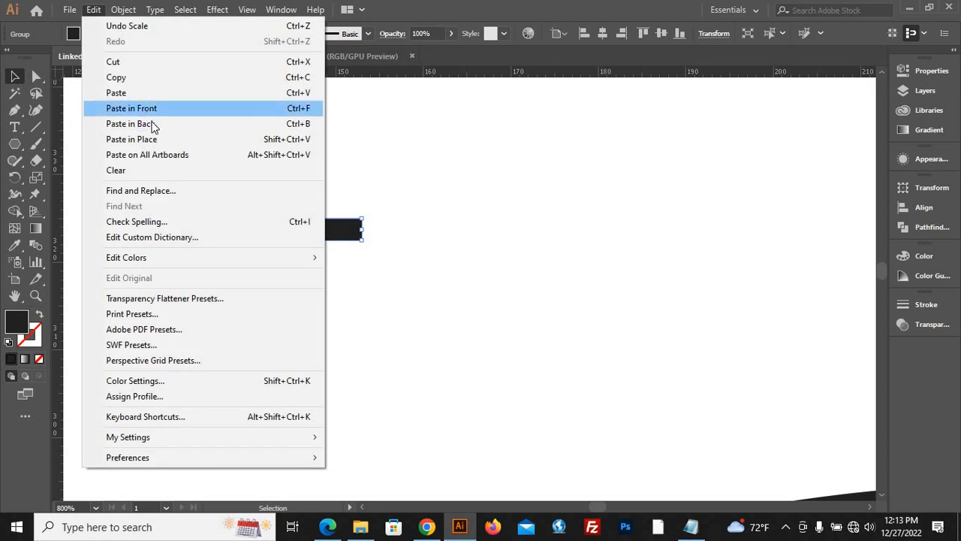
left_click(143, 109)
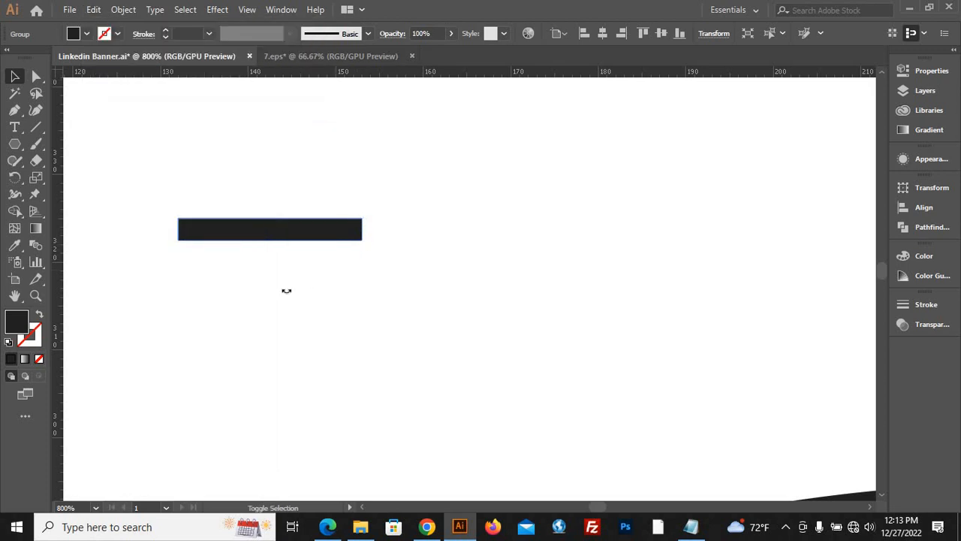
left_click_drag(286, 290, 268, 301)
Select both bars of the plus and unite them with Pathfinder into a compound shape.
left_click(182, 230)
left_click_drag(126, 165, 388, 325)
scroll(381, 320, "down", 3)
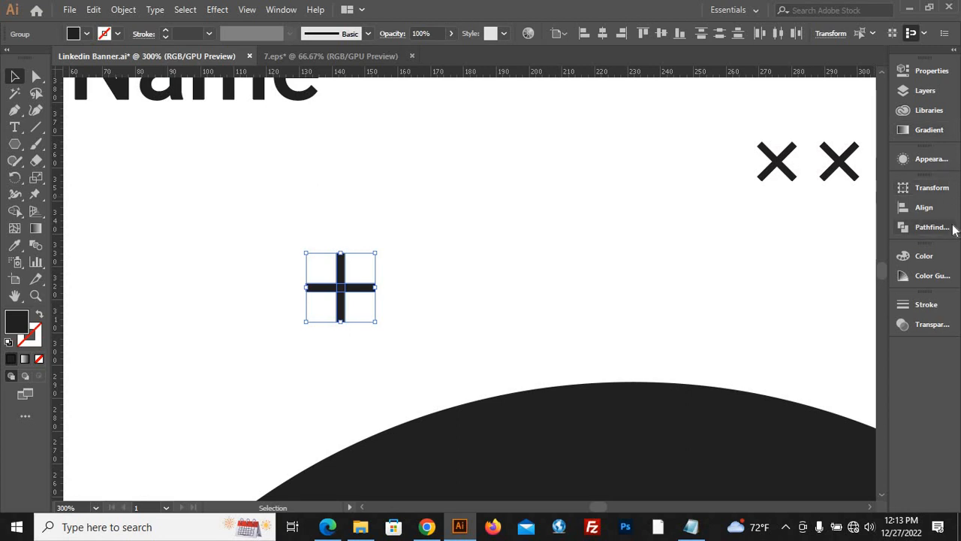
left_click(952, 228)
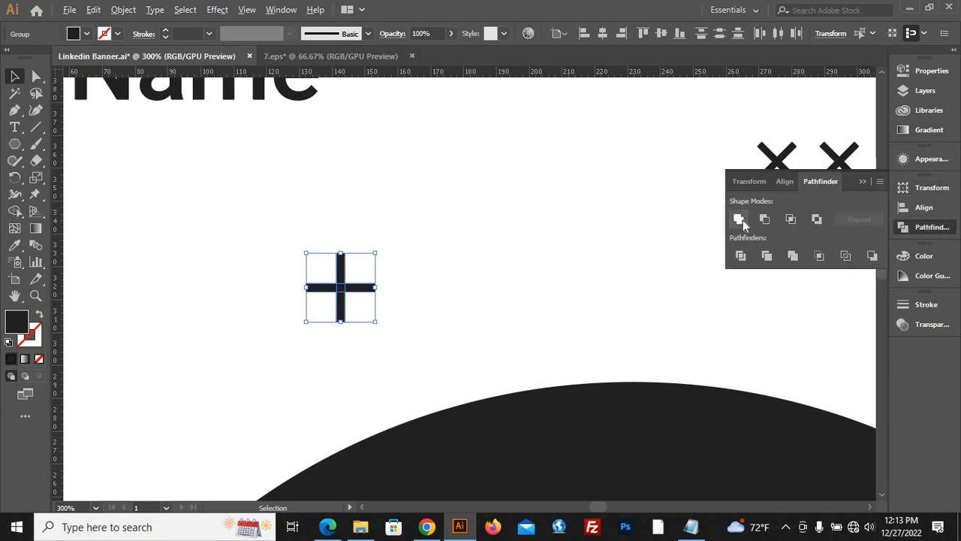
left_click(741, 221)
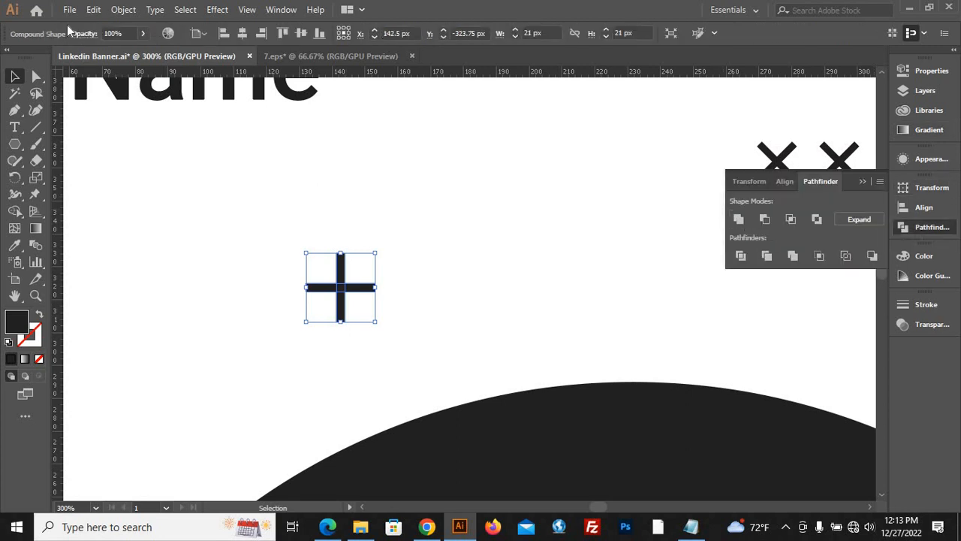
Expand the united plus's appearance and move it a little farther from the banner's outer edge, above the profile dome.
left_click(124, 9)
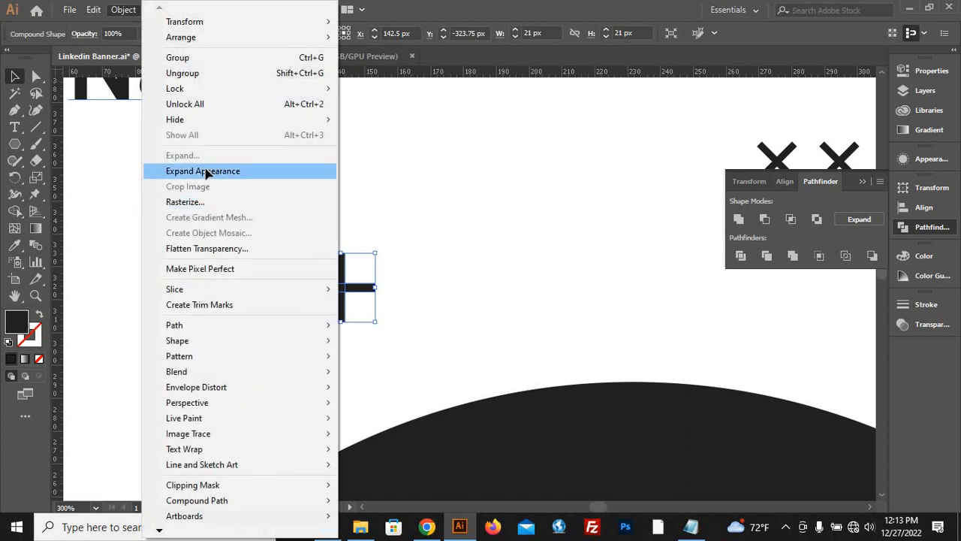
left_click(211, 170)
left_click(124, 9)
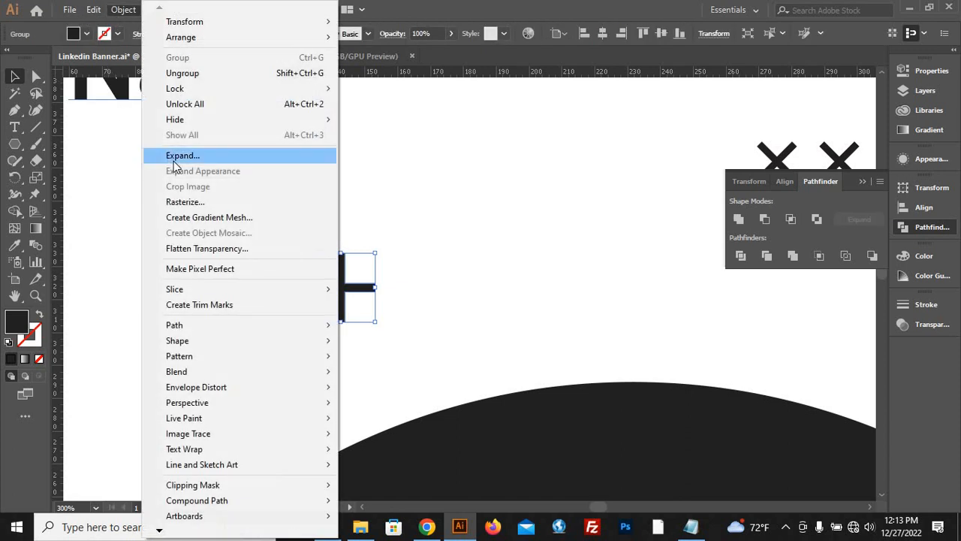
left_click(173, 155)
left_click(482, 293)
left_click_drag(322, 296, 395, 292)
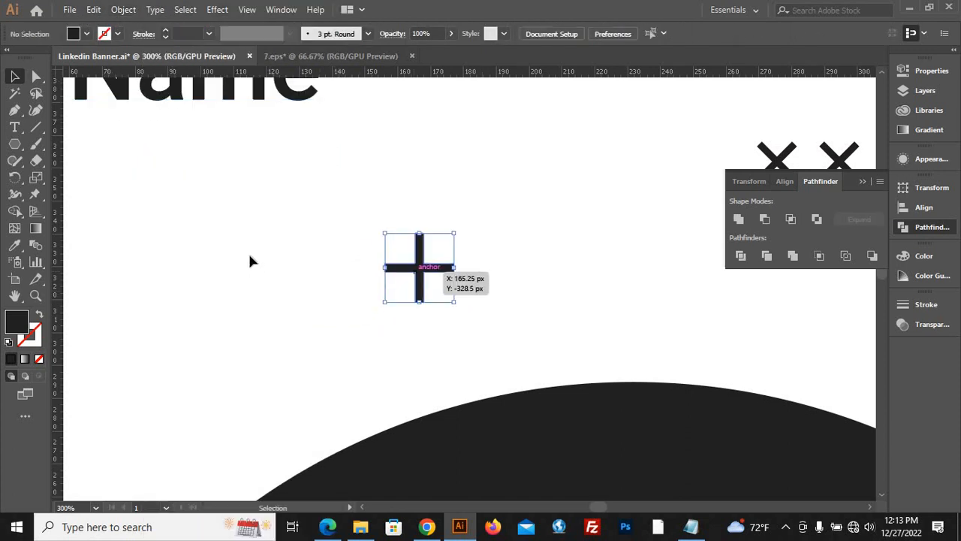
key("ctrl+1")
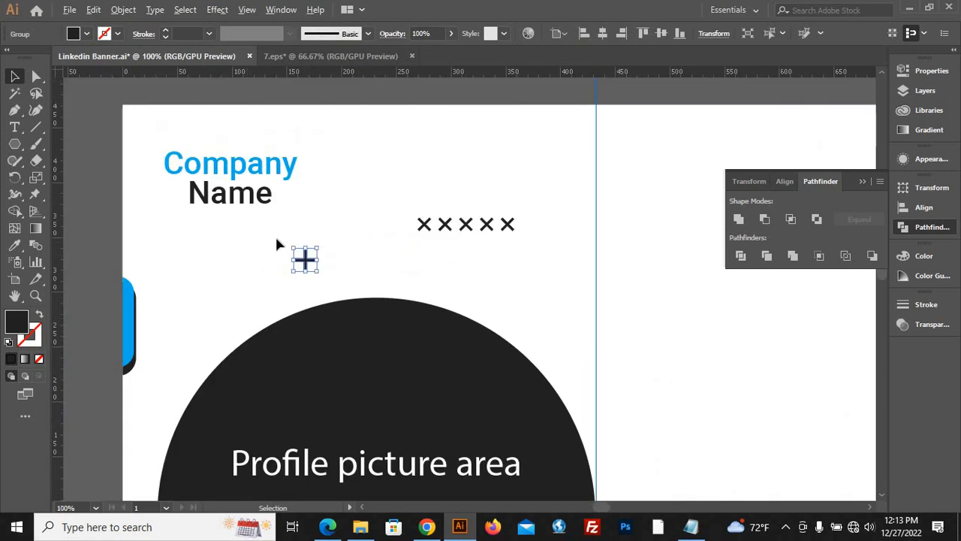
left_click_drag(321, 274, 298, 288)
left_click(321, 266)
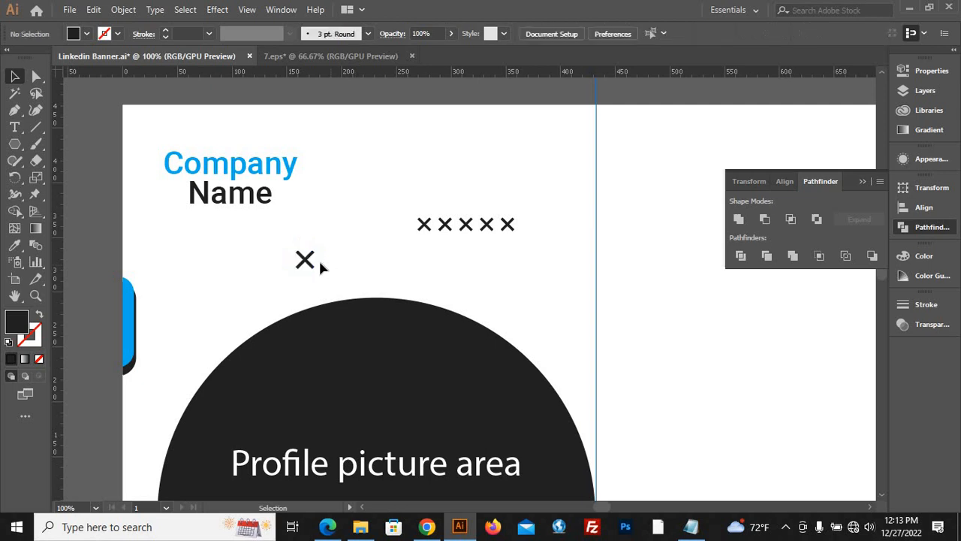
key("ctrl+z")
Move a copy of the small cross beside the original and repeat the duplication to make an evenly spaced row of seven crosses.
left_click(340, 256)
left_click_drag(309, 259, 482, 265)
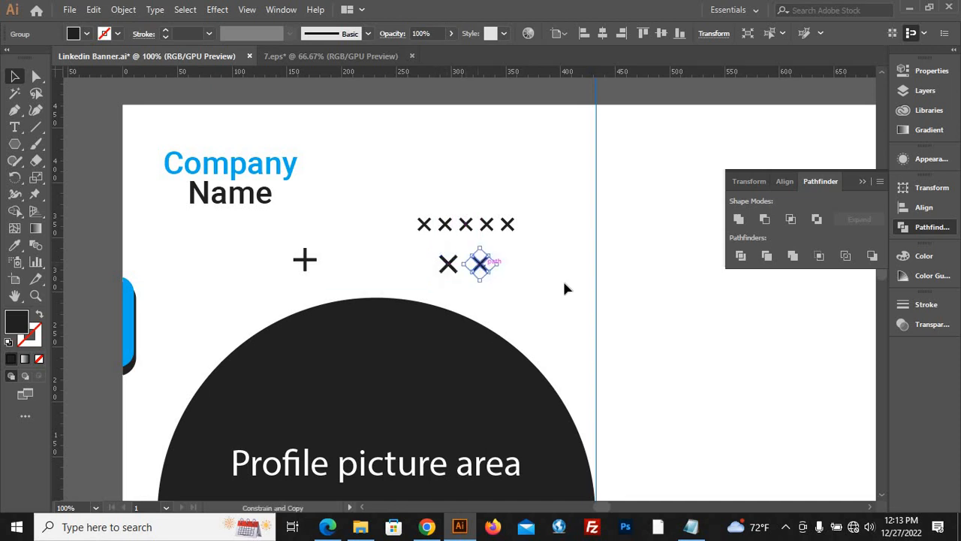
key("ctrl+d")
key("ctrl+d")
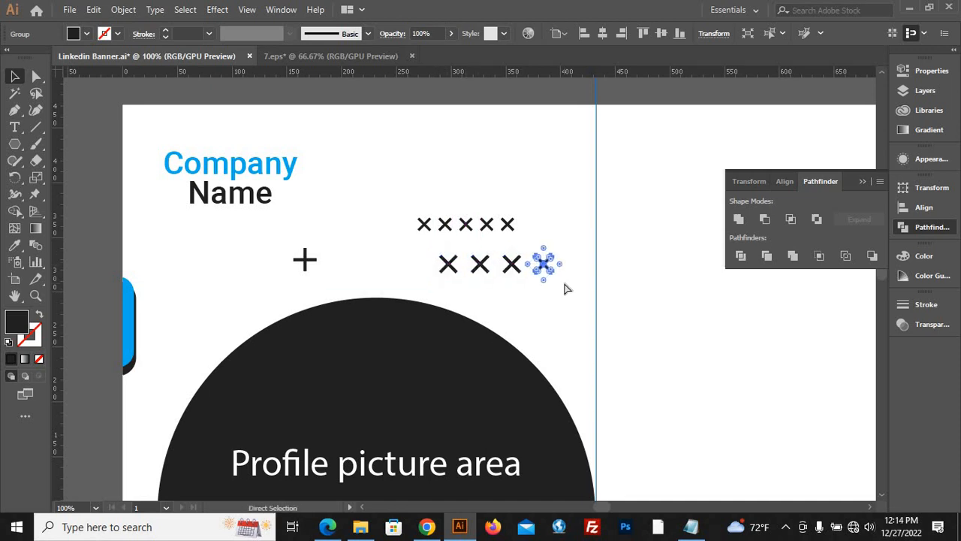
key("ctrl+d")
key("ctrl+d")
key("ctrl+d")
left_click(564, 285)
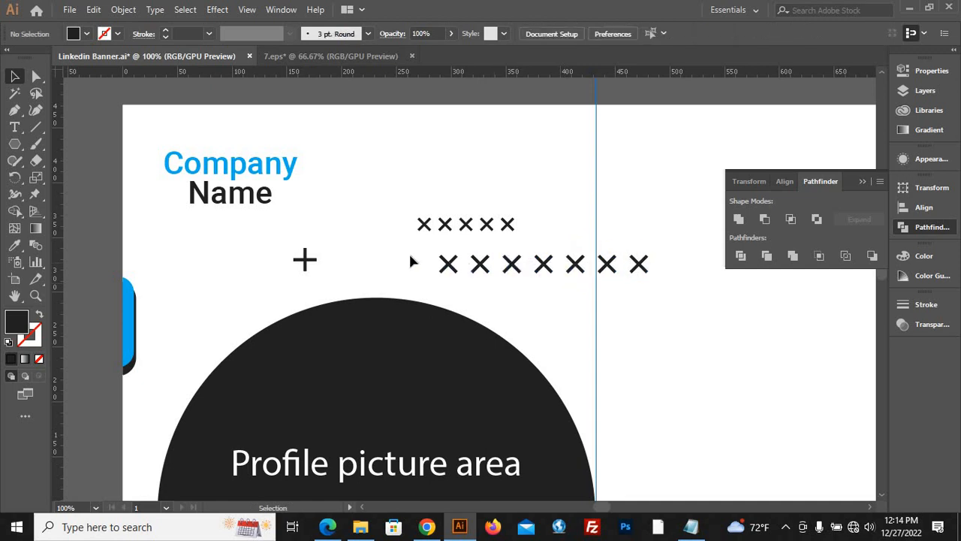
Group the row of seven crosses and scale it down to about the size of the reference crosses above it.
left_click_drag(410, 257, 664, 321)
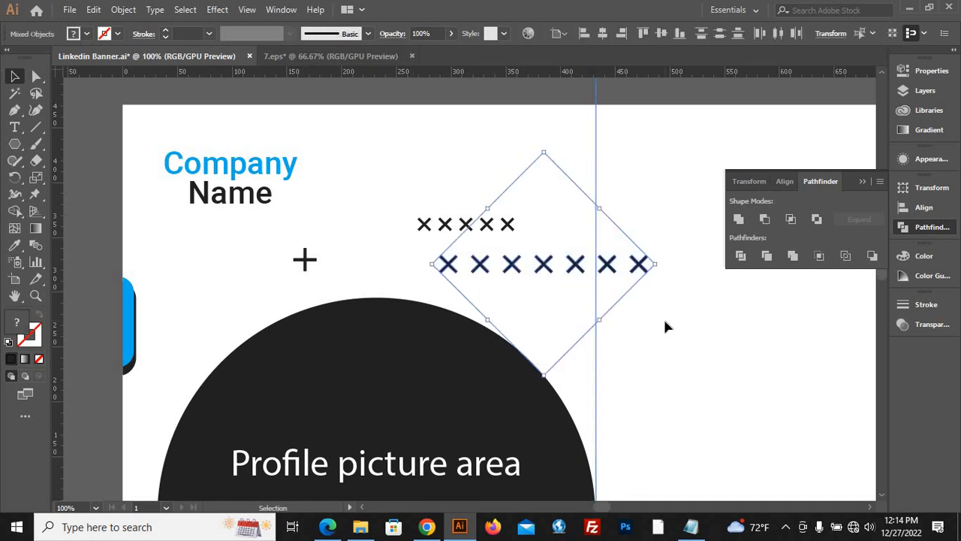
key("ctrl+g")
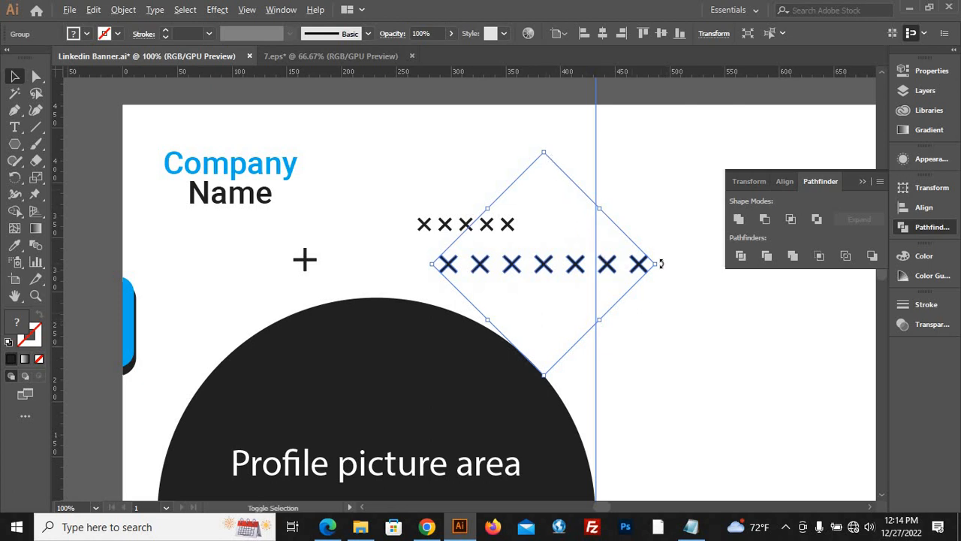
left_click_drag(659, 263, 616, 264)
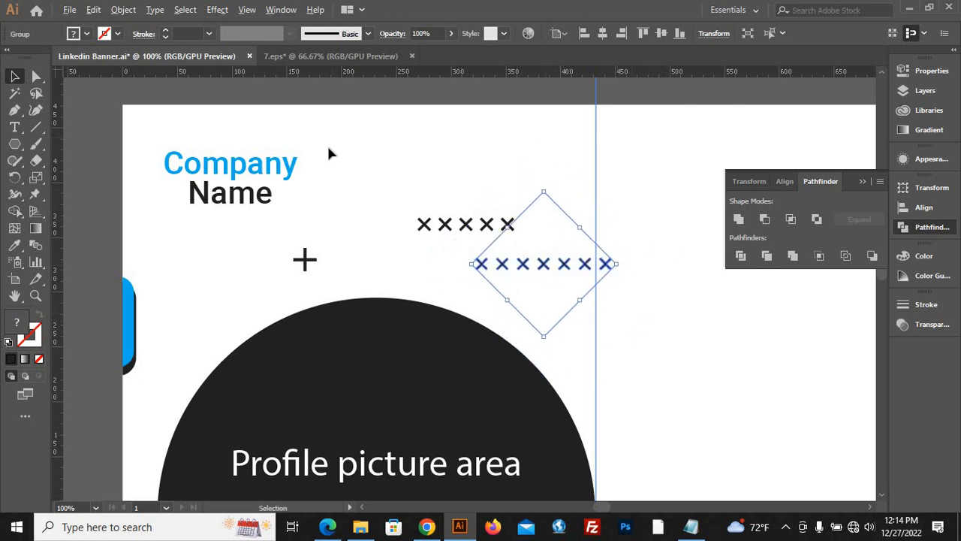
Move the grouped row of seven crosses off the upper banner onto the empty canvas outside the banners.
scroll(329, 146, "down", 4)
left_click(316, 184)
left_click_drag(379, 180, 193, 263)
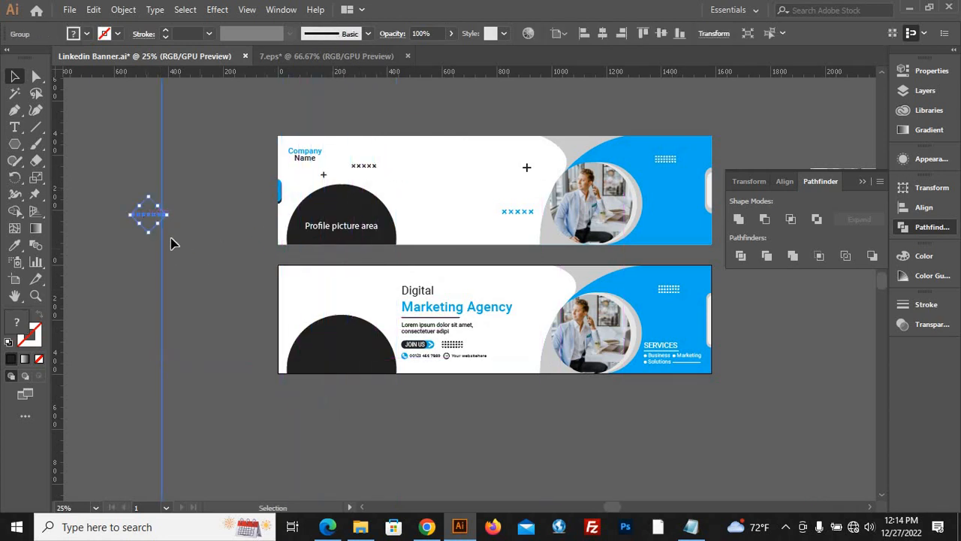
left_click(116, 242)
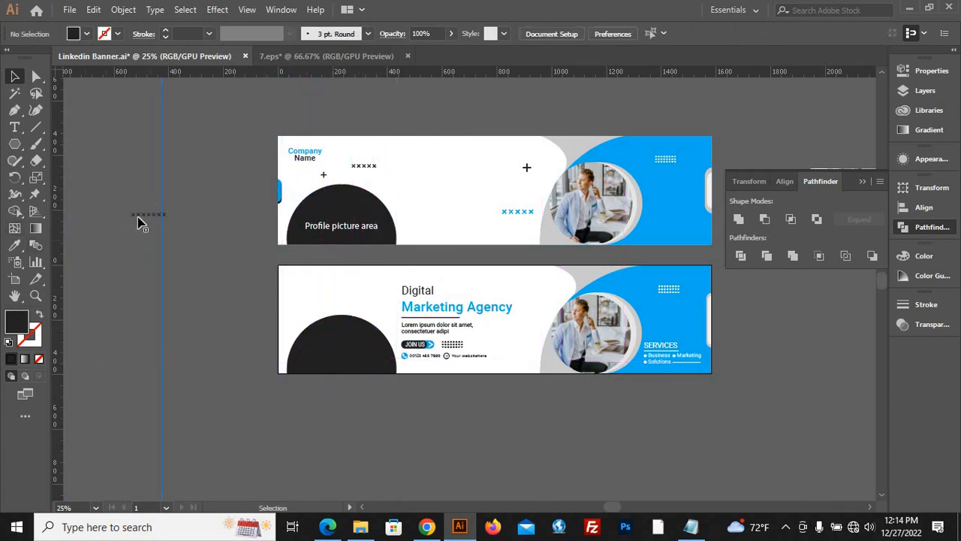
left_click_drag(137, 216, 201, 275)
Ungroup the row of crosses to release the vertical guide, and move the guide farther from the crosses.
right_click(201, 275)
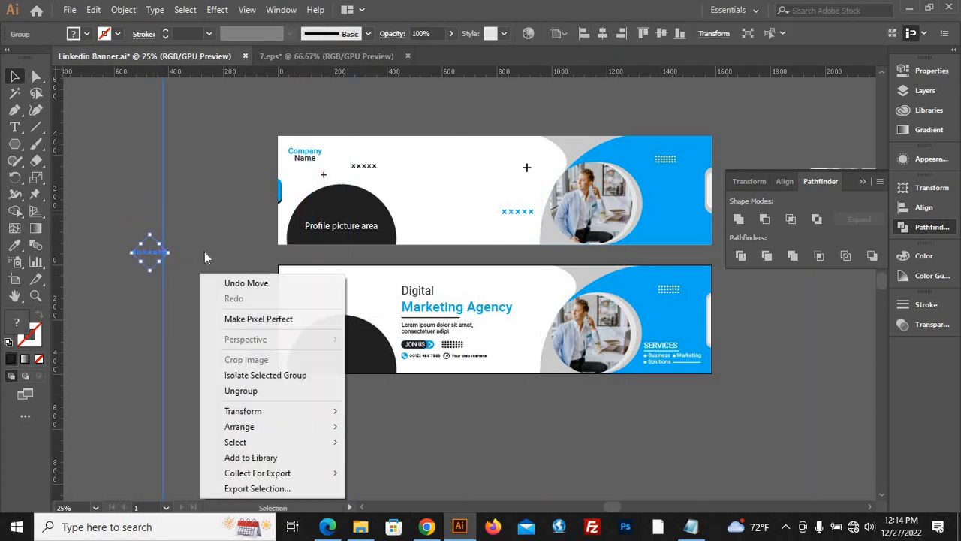
right_click(196, 205)
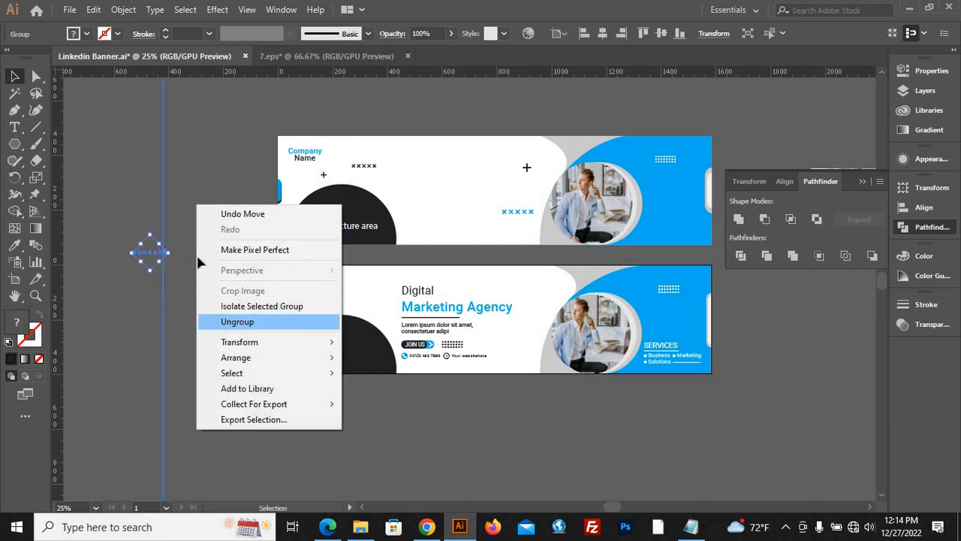
left_click(237, 322)
left_click(154, 209)
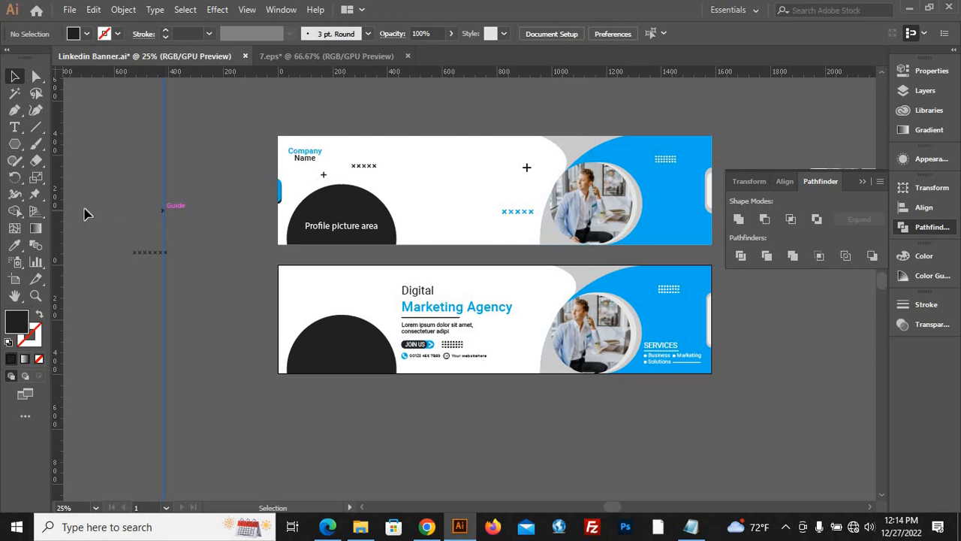
left_click_drag(113, 236, 202, 278)
Group the seven crosses without the guide and place the row on the lower banner above the dark dome.
right_click(202, 277)
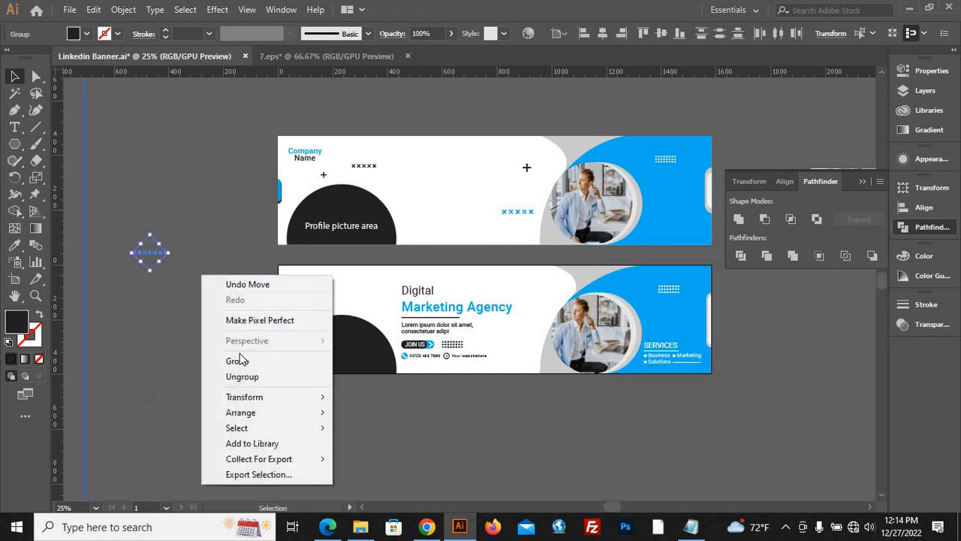
left_click(150, 259)
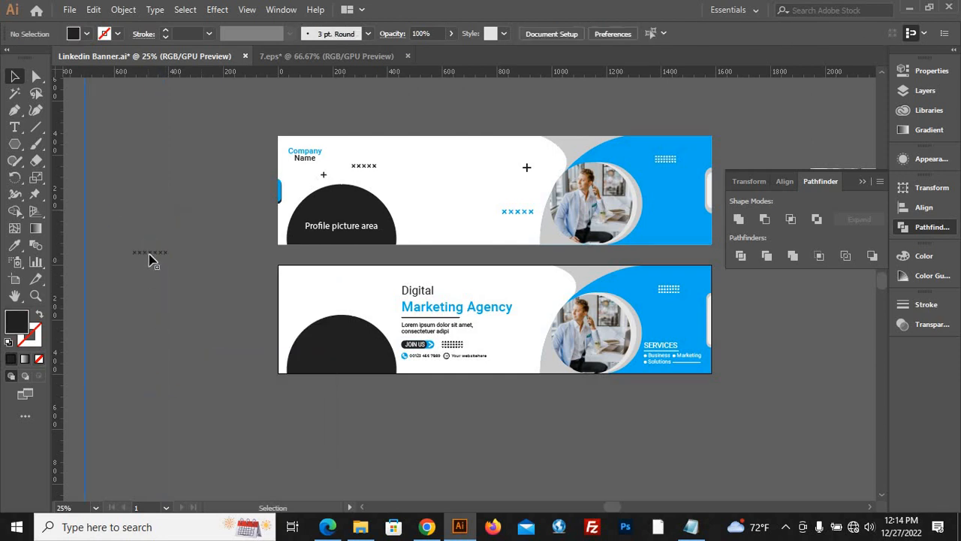
left_click_drag(150, 259, 337, 299)
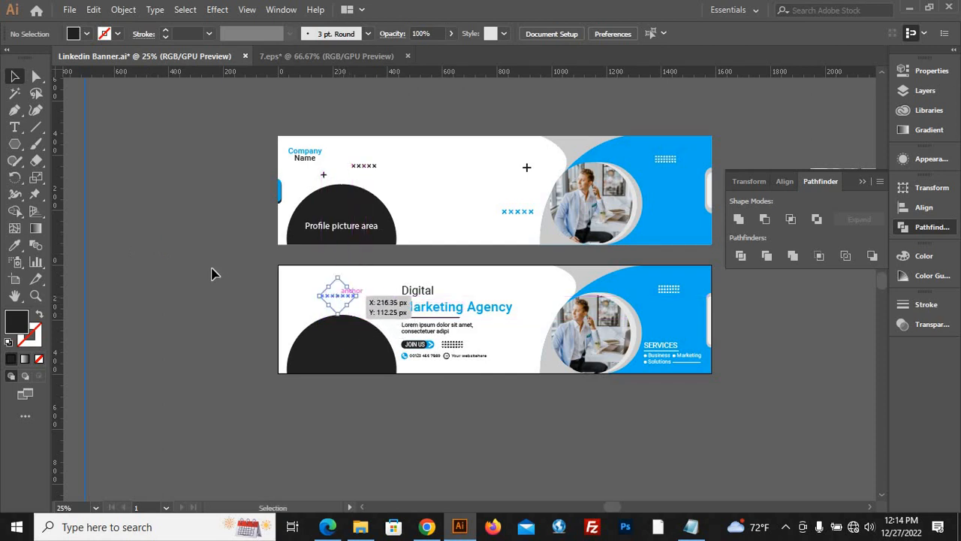
left_click(210, 271)
left_click(307, 152)
left_click_drag(306, 150, 282, 275)
key("ctrl+z")
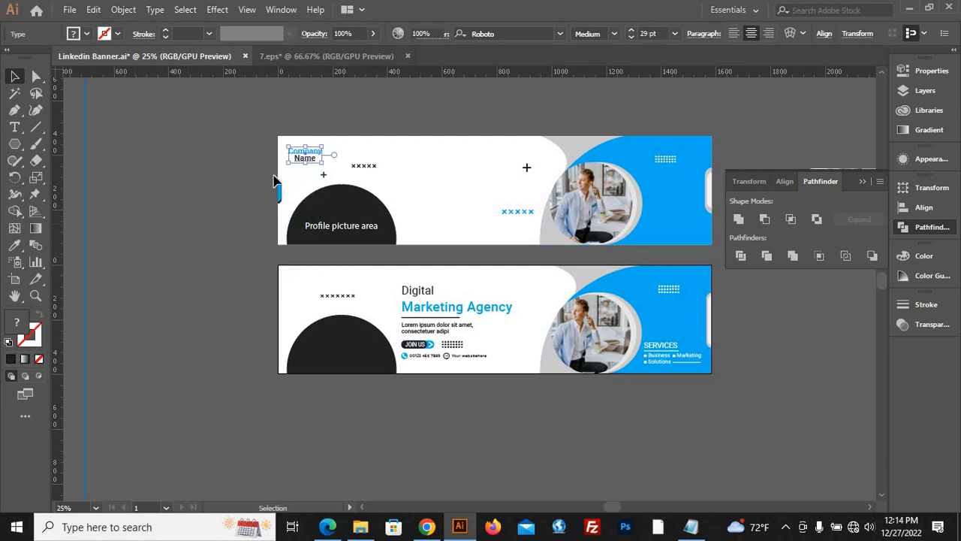
Move the Company Name text from the upper banner into the upper-left corner of the lower banner.
left_click(145, 236)
left_click_drag(313, 156, 312, 283)
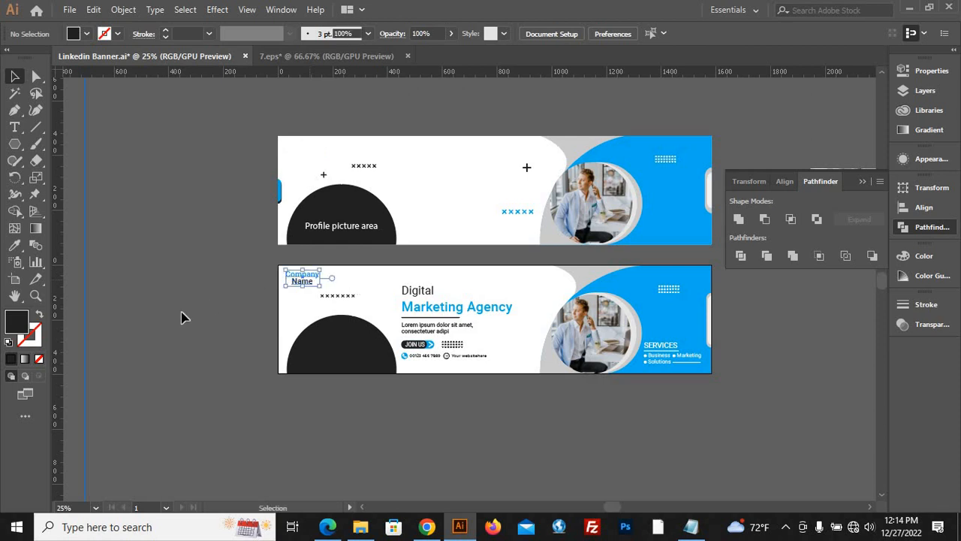
left_click(498, 435)
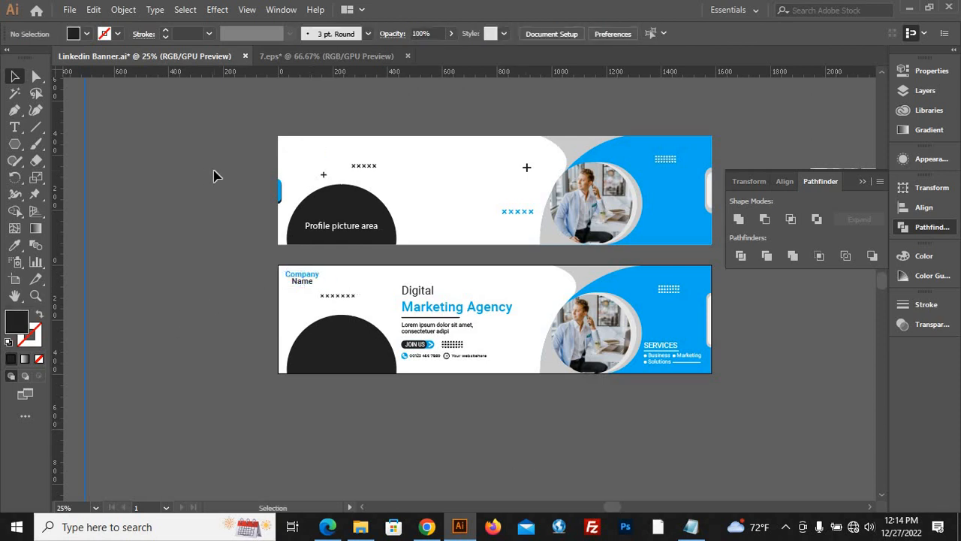
Move the dark plus sign onto the lower banner above the end of the Marketing Agency headline and enlarge it slightly.
left_click_drag(328, 184, 516, 291)
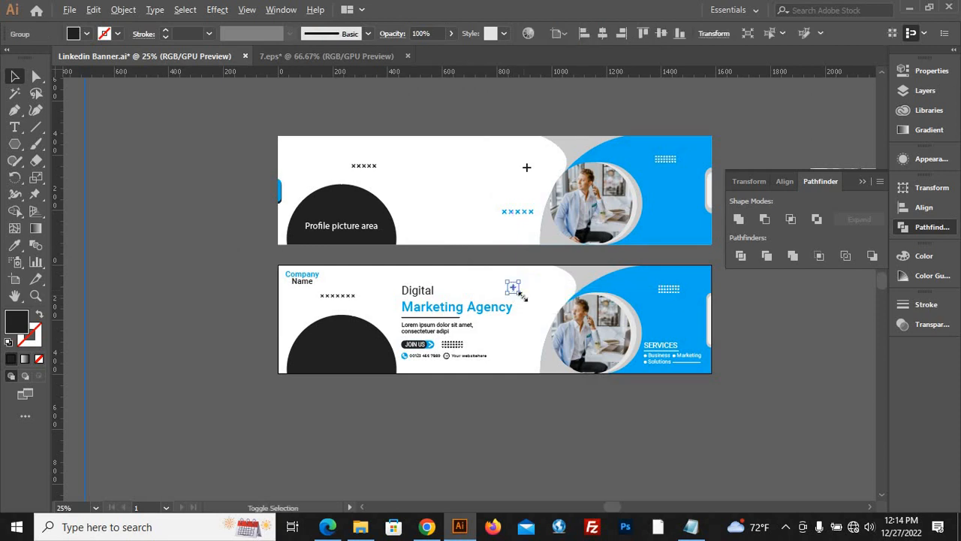
left_click_drag(519, 293, 523, 297)
left_click(512, 408)
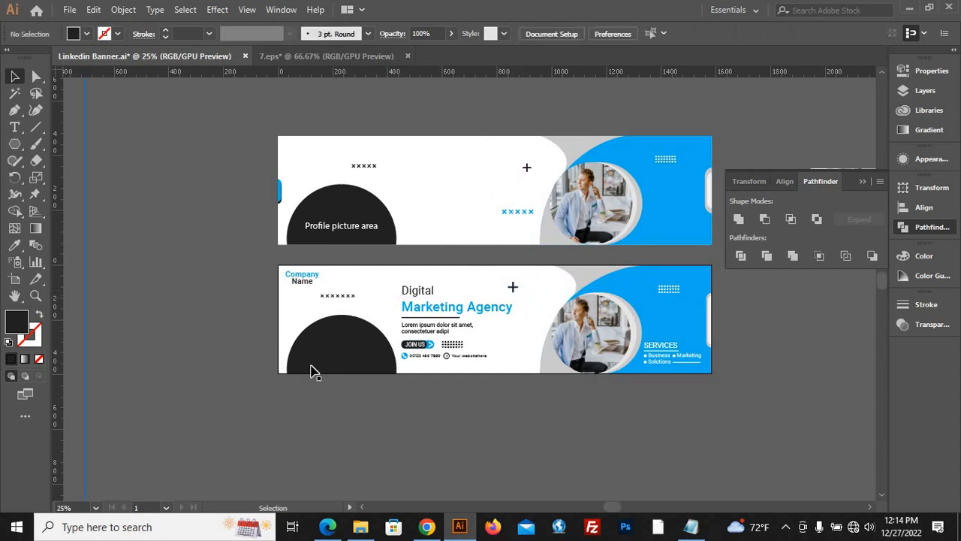
Copy the row of blue crosses from the upper banner into the lower banner, between the contact details and the round photo.
scroll(312, 368, "down", 1)
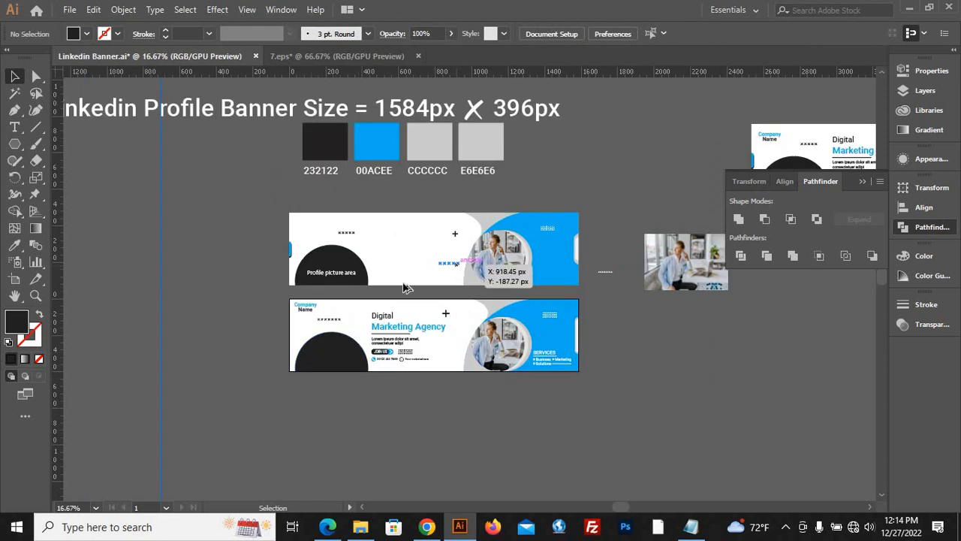
left_click_drag(459, 272, 455, 358)
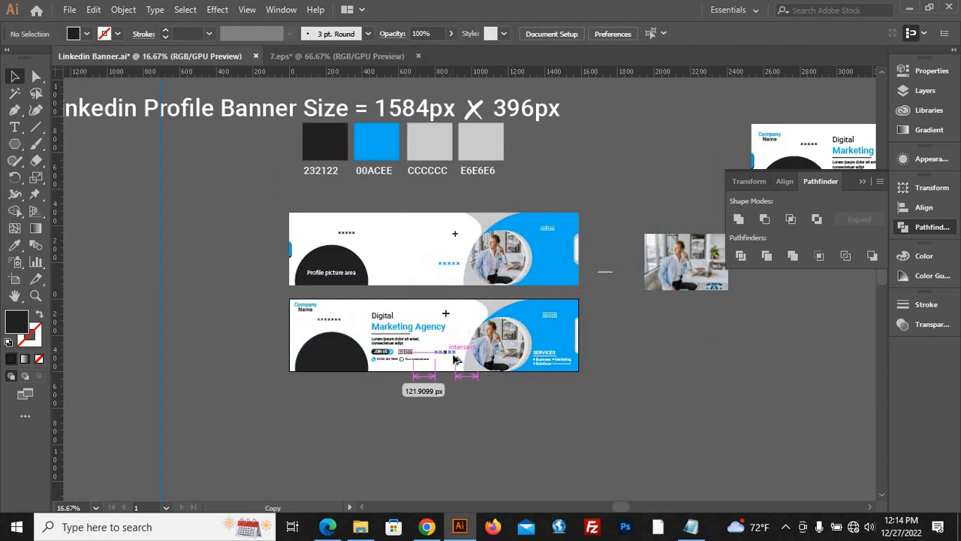
left_click(498, 416)
scroll(498, 420, "up", 3)
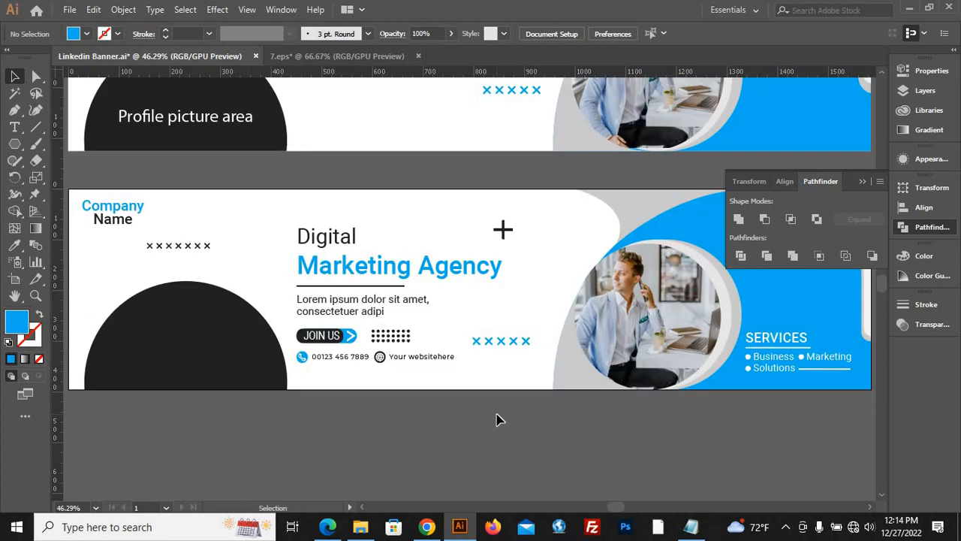
Move the blue tab and its dark shadow from the upper banner to the left edge of the lower banner.
scroll(428, 289, "down", 2)
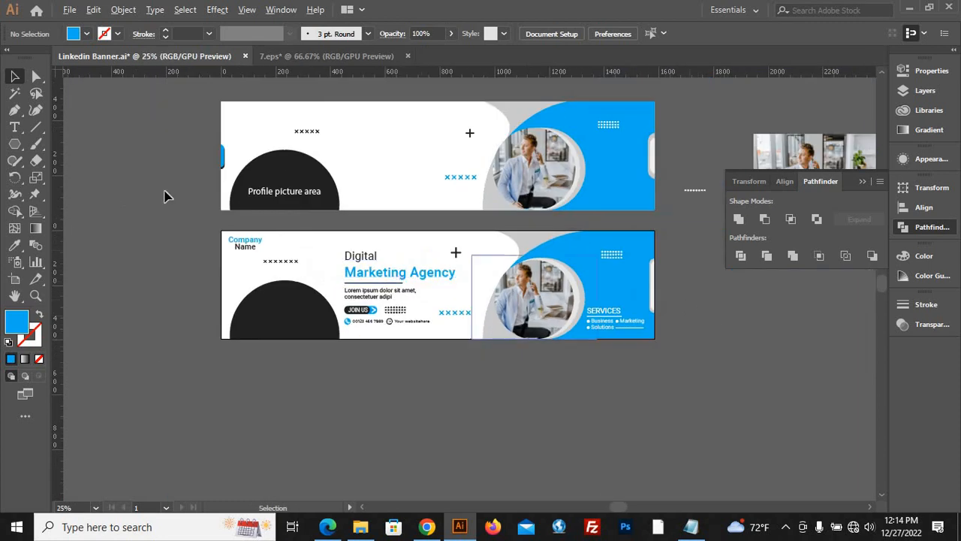
scroll(189, 172, "up", 4)
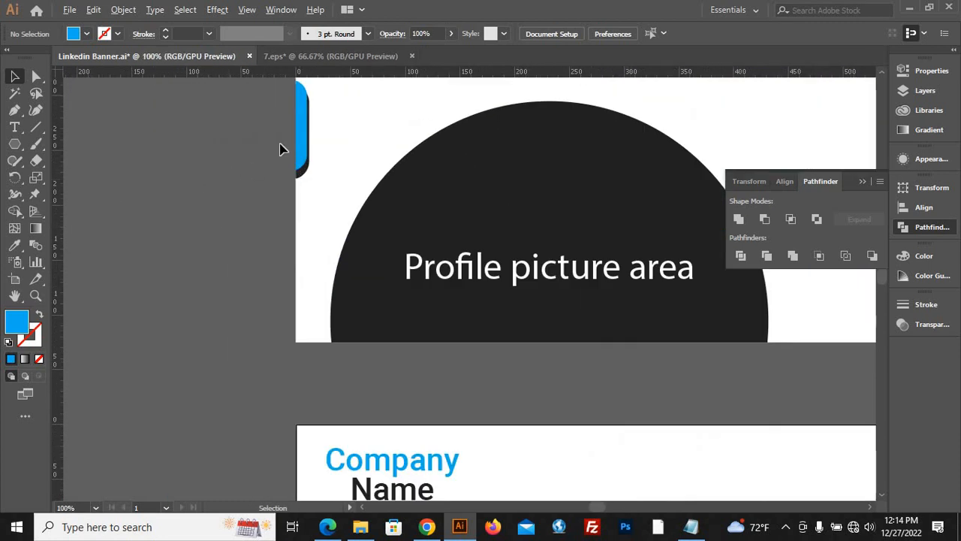
scroll(199, 222, "down", 3)
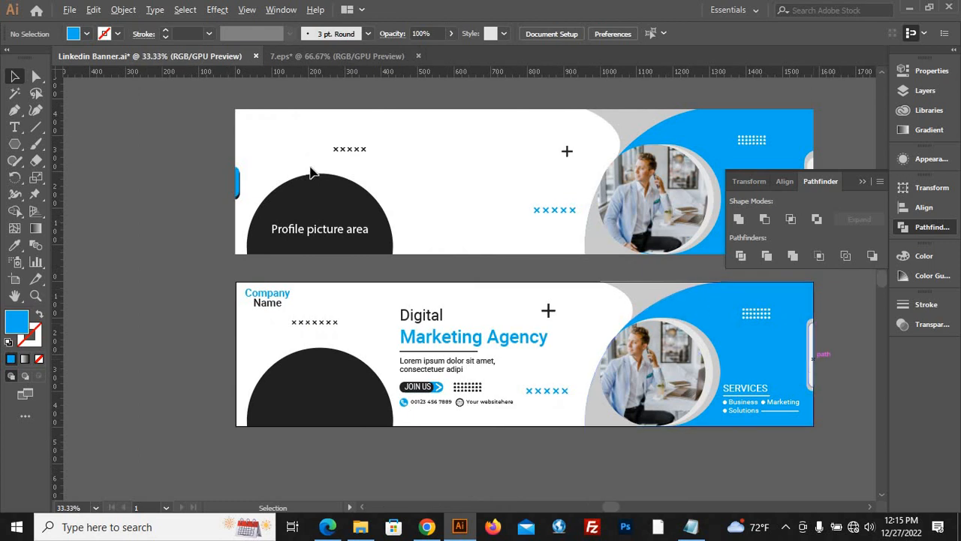
left_click(237, 182)
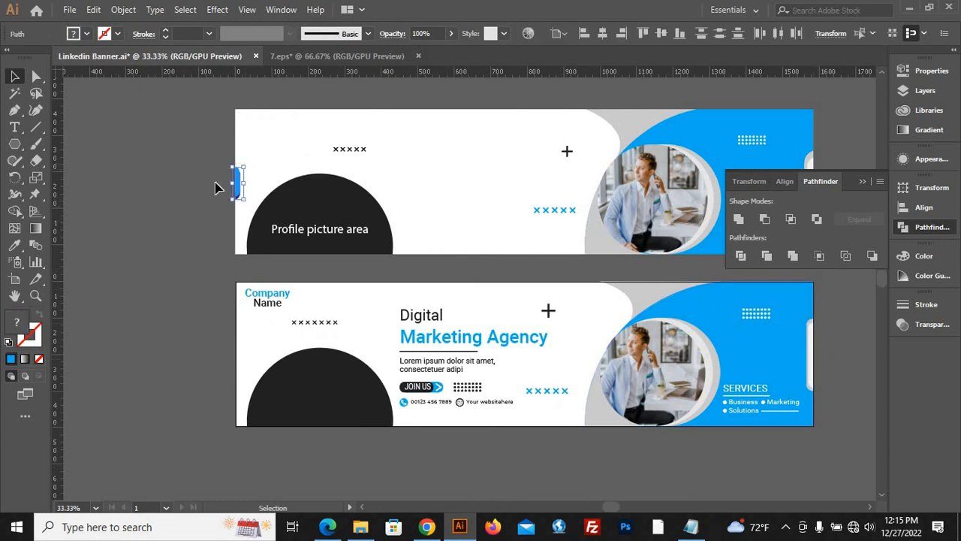
left_click_drag(239, 188, 244, 353)
left_click(149, 362)
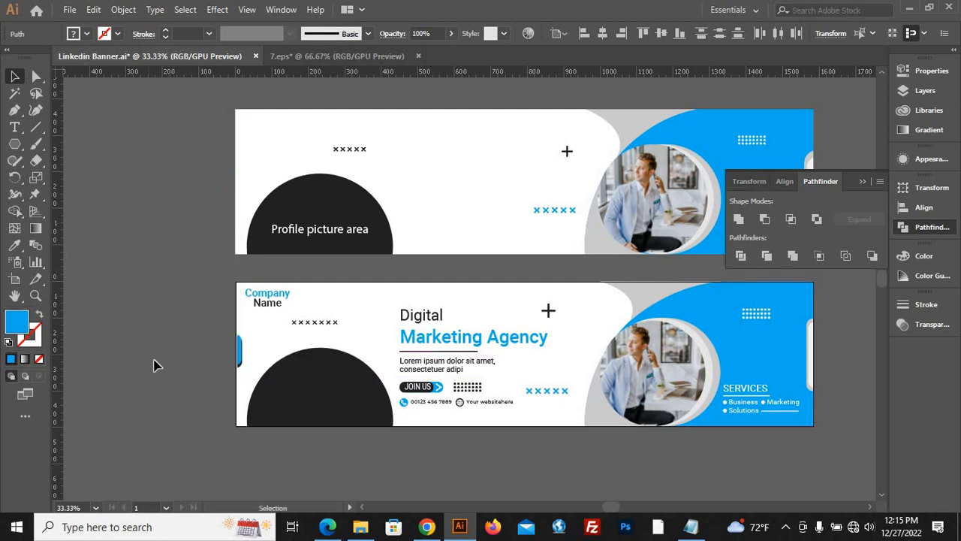
Group the blue tab with its dark shadow and move the group flush against the lower banner's left edge.
scroll(224, 364, "up", 1)
scroll(236, 356, "up", 3)
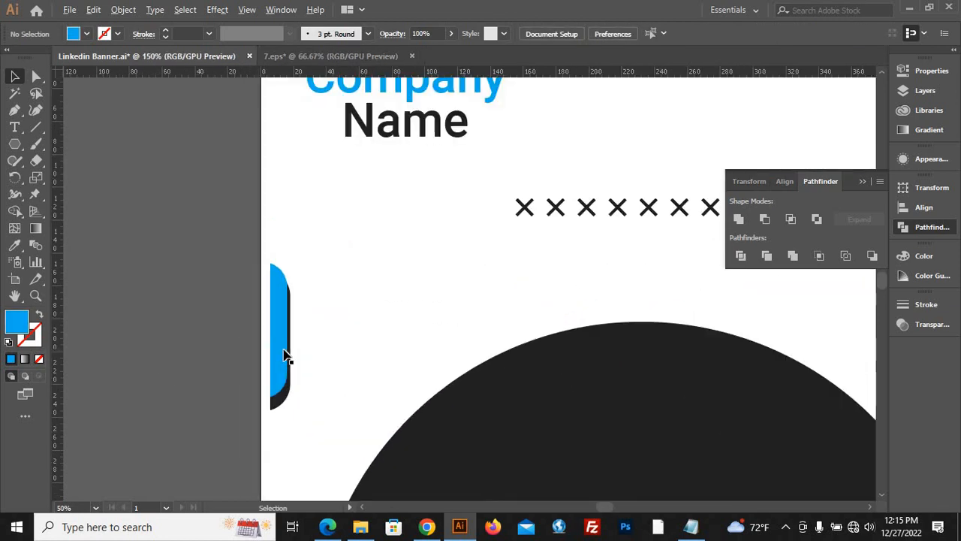
left_click_drag(285, 356, 275, 358)
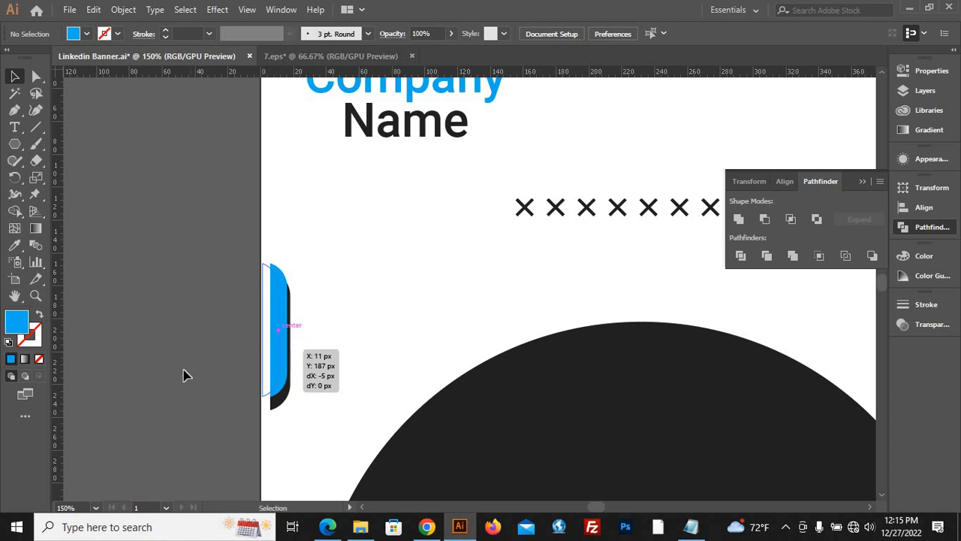
key("ctrl+z")
left_click(146, 350)
left_click_drag(319, 298, 142, 316)
key("ctrl+g")
left_click(134, 347)
left_click(156, 279)
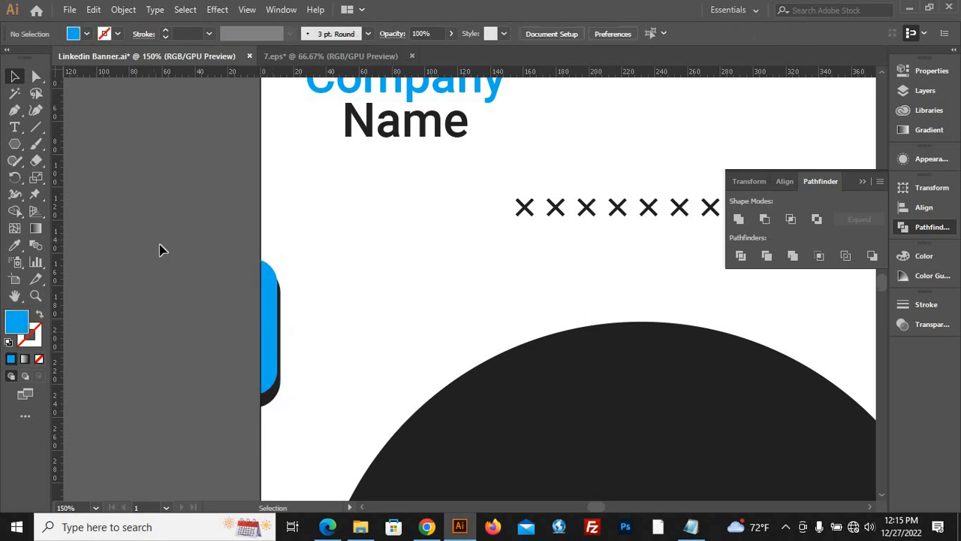
scroll(201, 242, "down", 7)
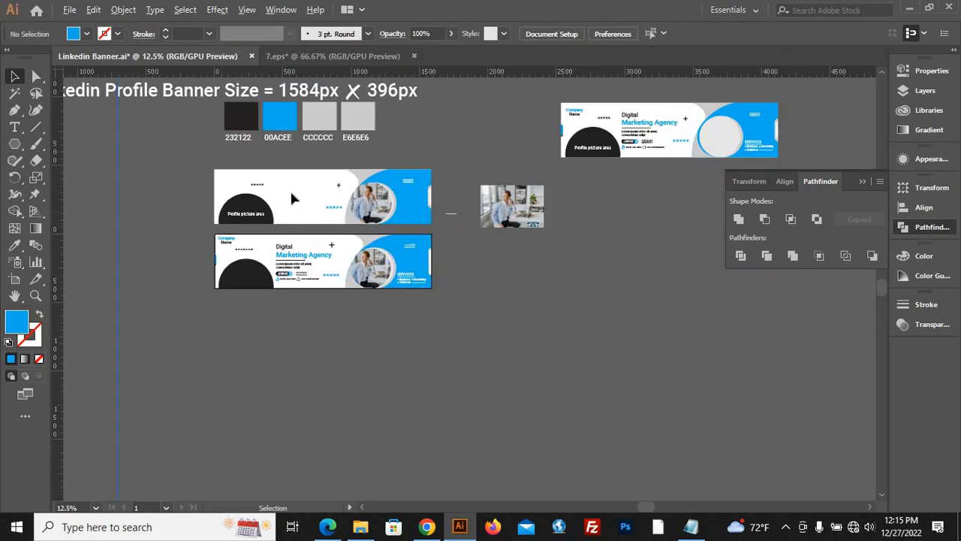
left_click_drag(298, 181, 517, 403)
left_click(517, 403)
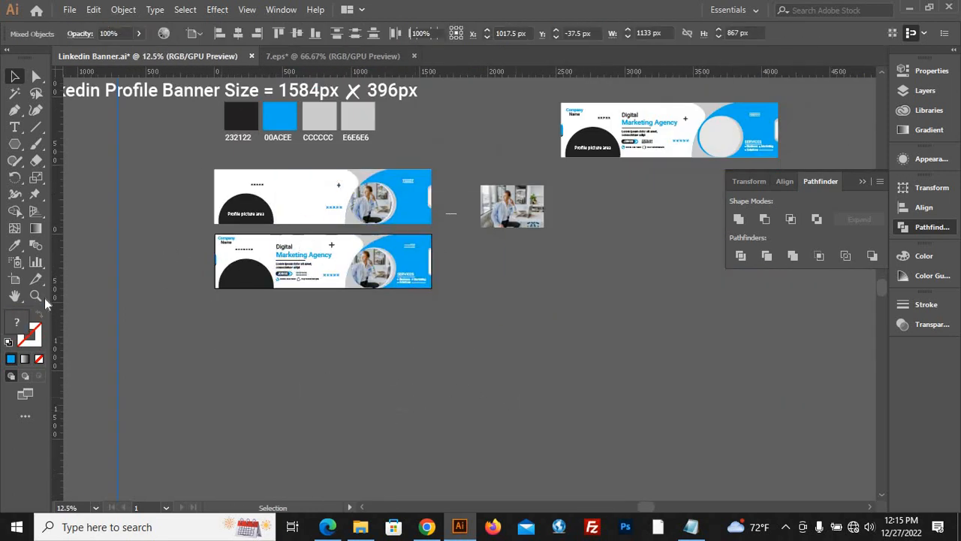
left_click_drag(421, 210, 420, 204)
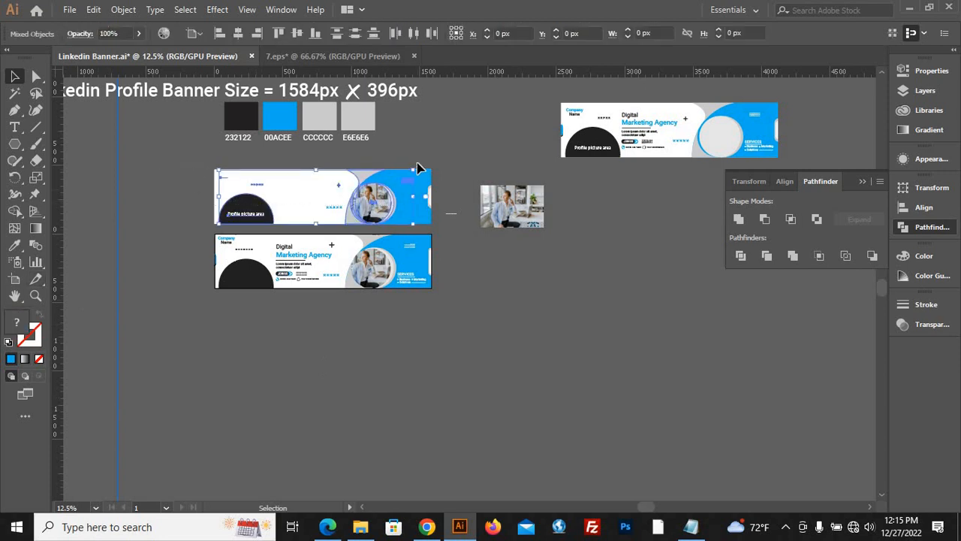
left_click(502, 352)
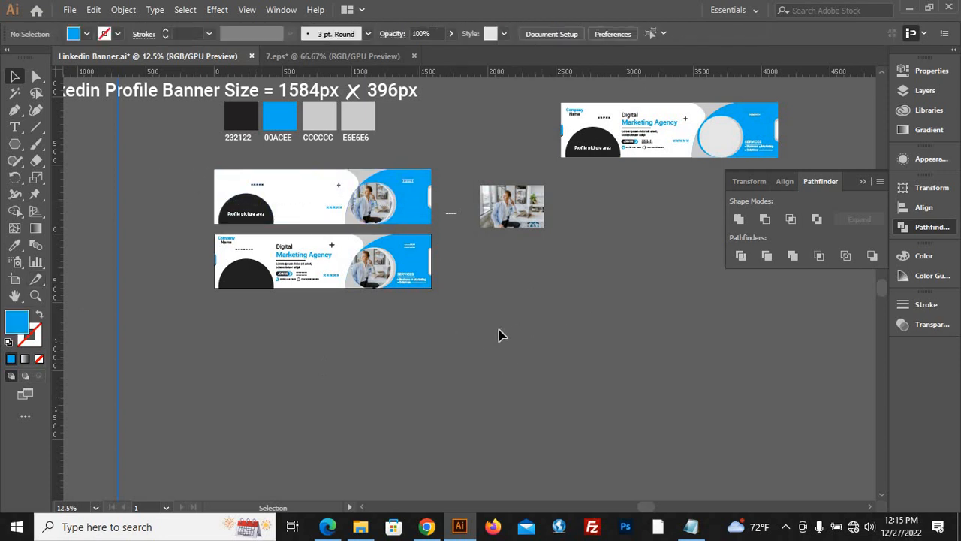
Draw a 1584 x 396 px rectangle on the empty canvas below the lower banner and fill it white.
left_click_drag(14, 143, 80, 145)
left_click(360, 368)
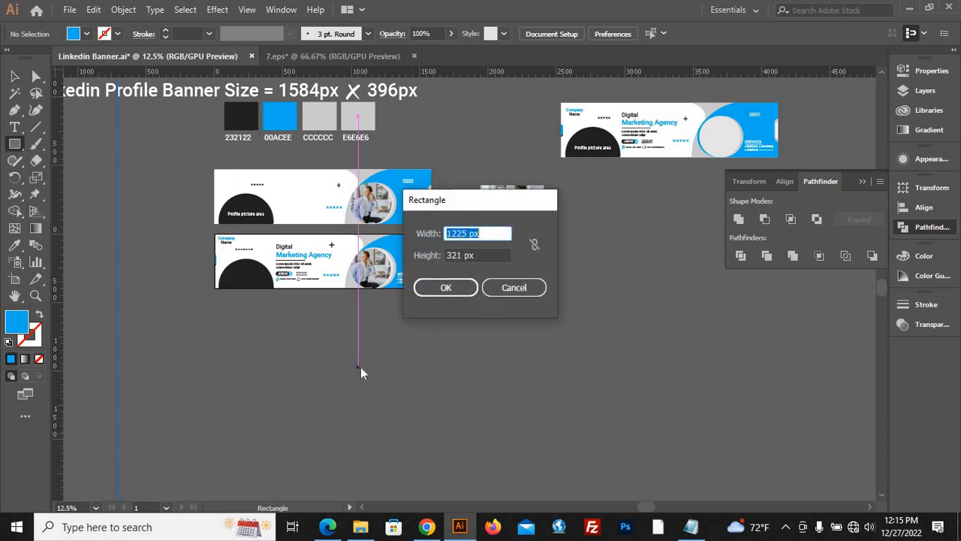
type("1")
type("396")
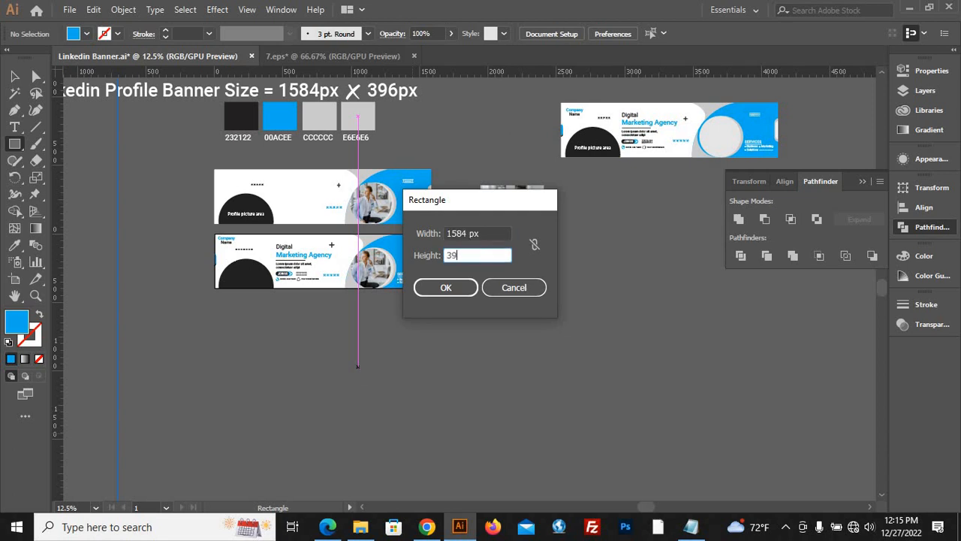
left_click(443, 288)
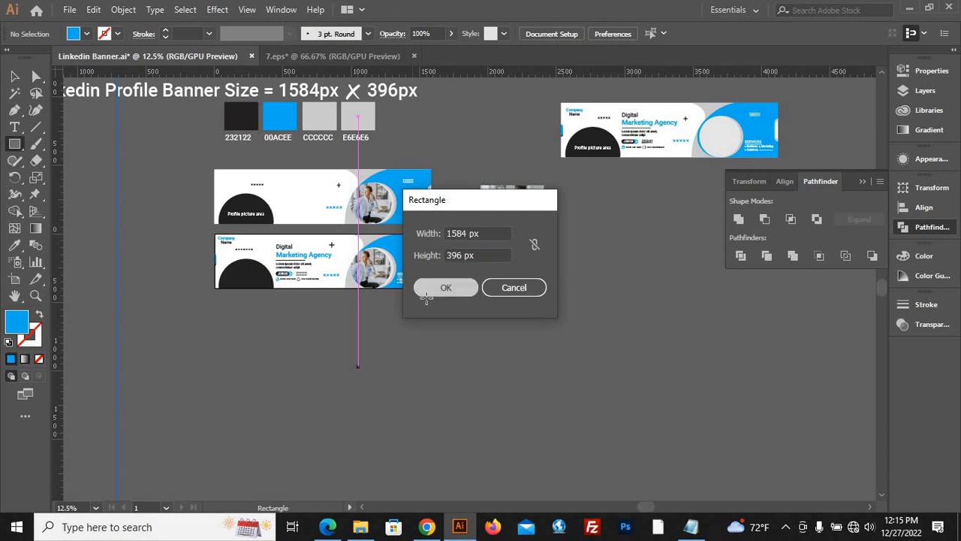
left_click(87, 34)
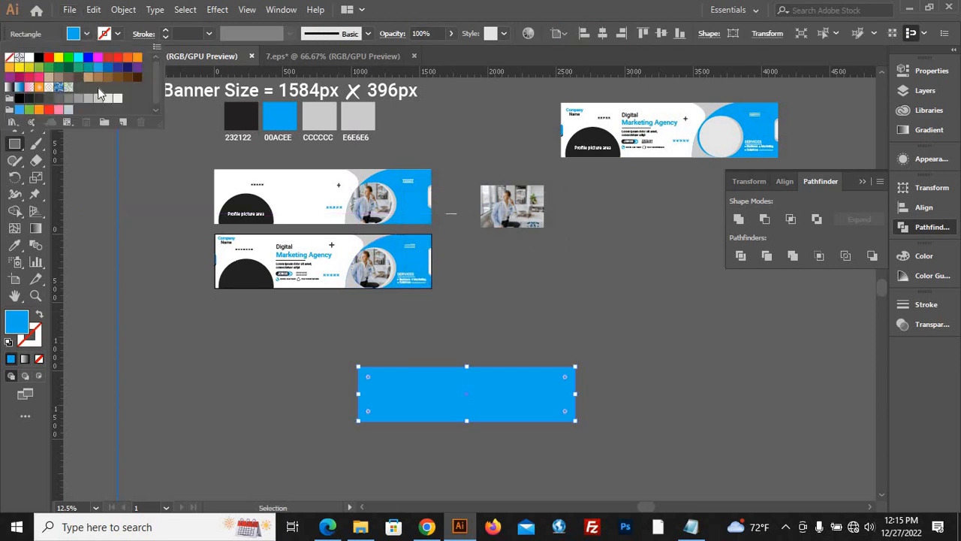
left_click(29, 60)
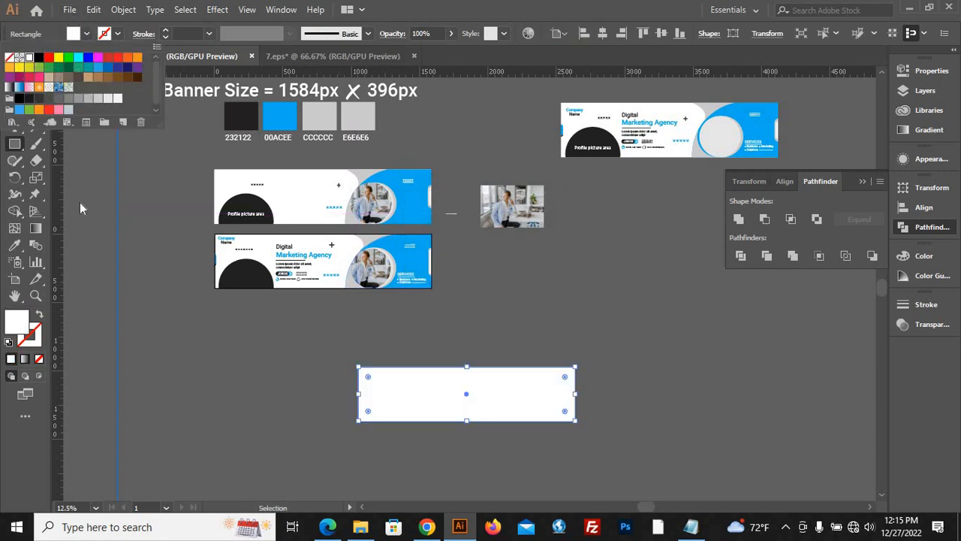
Send the white rectangle to the back and align it horizontally and vertically with the lower banner's artboard.
right_click(160, 330)
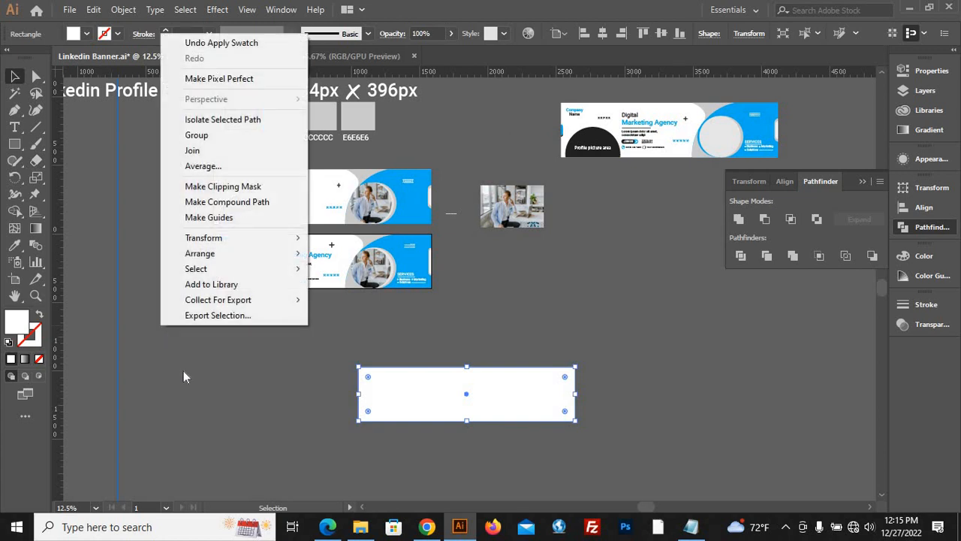
mouse_move(228, 256)
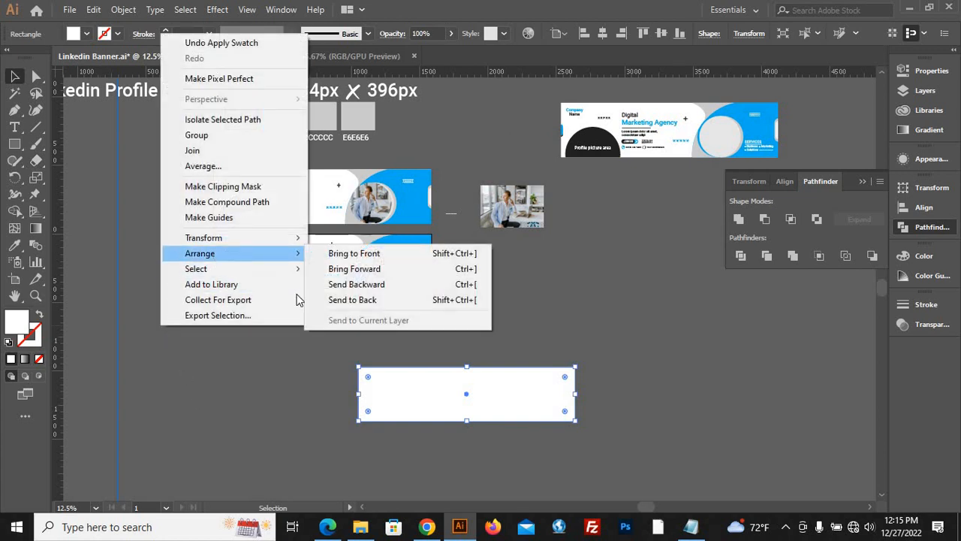
left_click(368, 302)
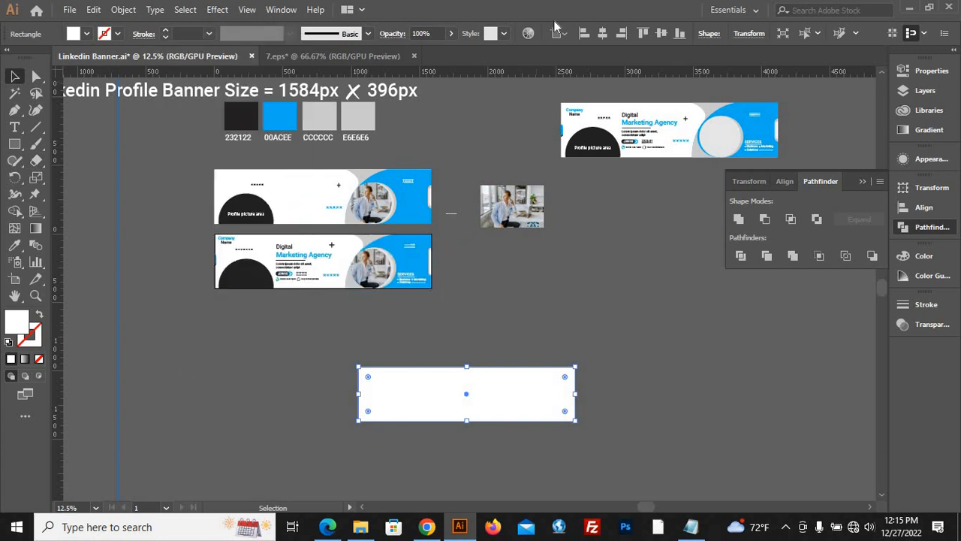
left_click(621, 33)
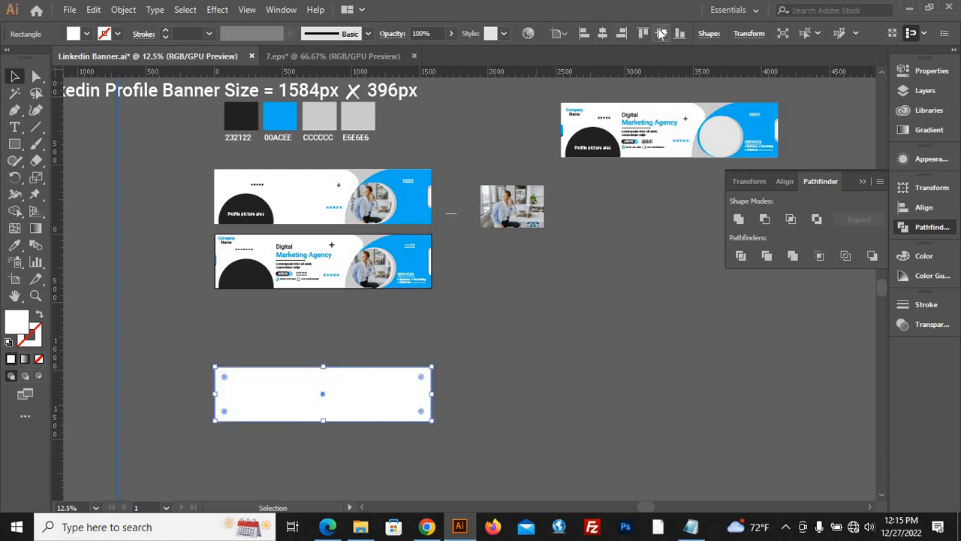
left_click(660, 33)
right_click(458, 359)
left_click(307, 380)
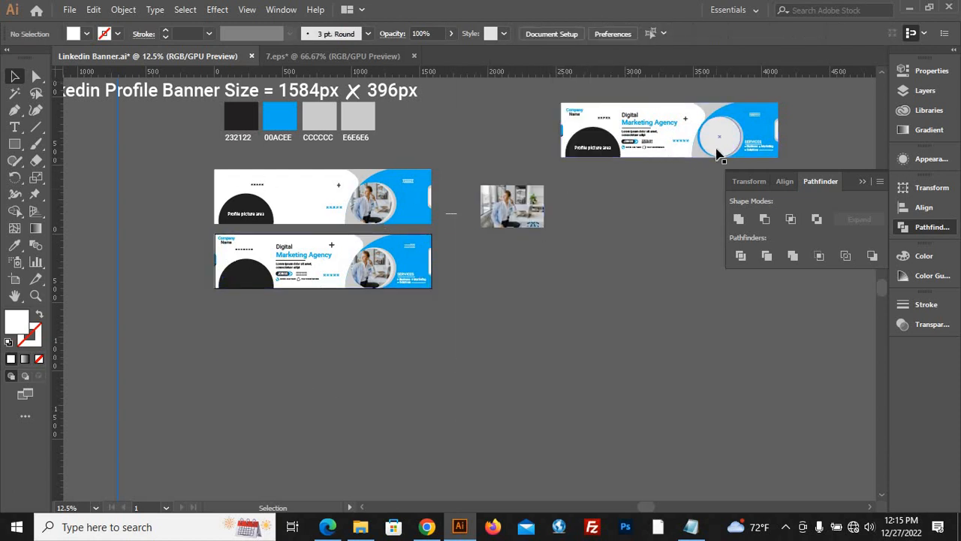
Try moving the light grey circle out of the reference banner, and undo the move.
left_click_drag(718, 154, 564, 283)
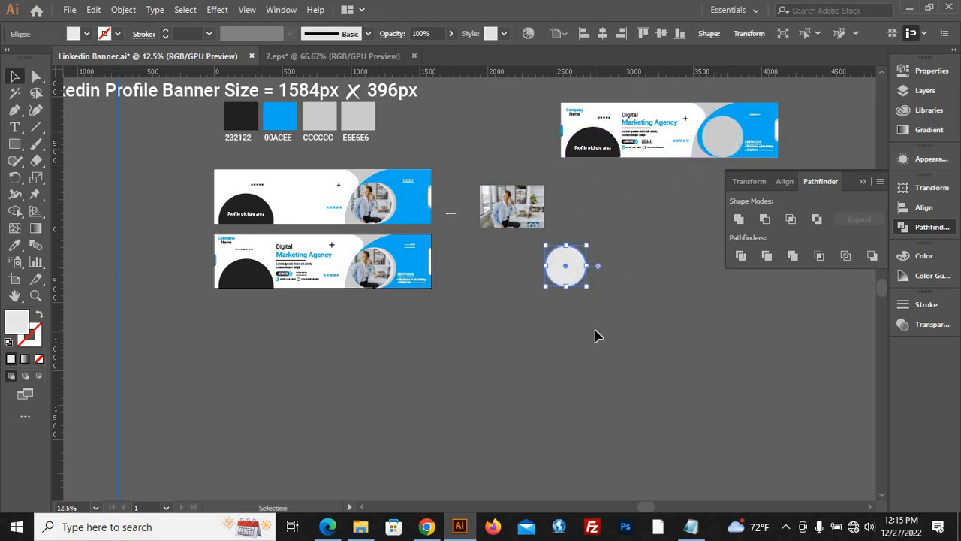
key("ctrl+z")
left_click(580, 239)
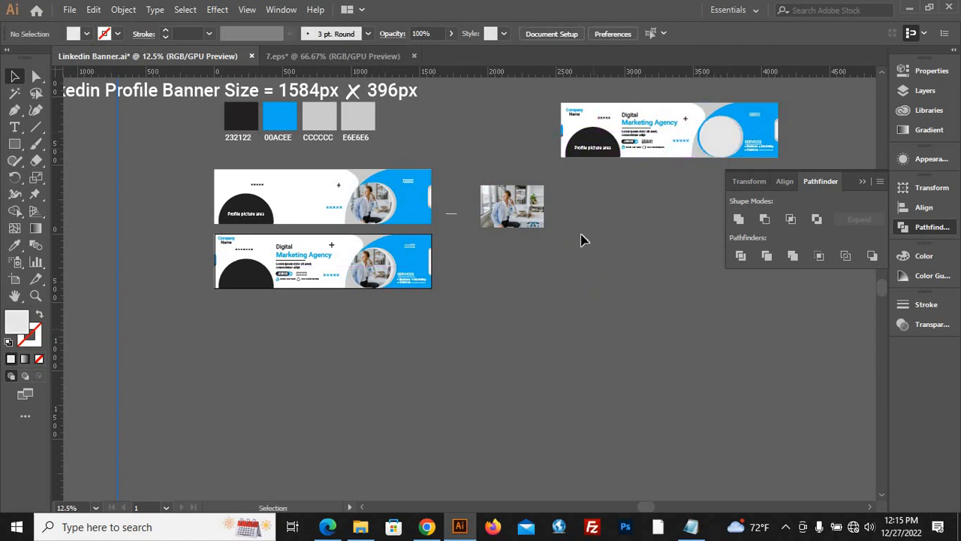
scroll(268, 302, "up", 1, "alt")
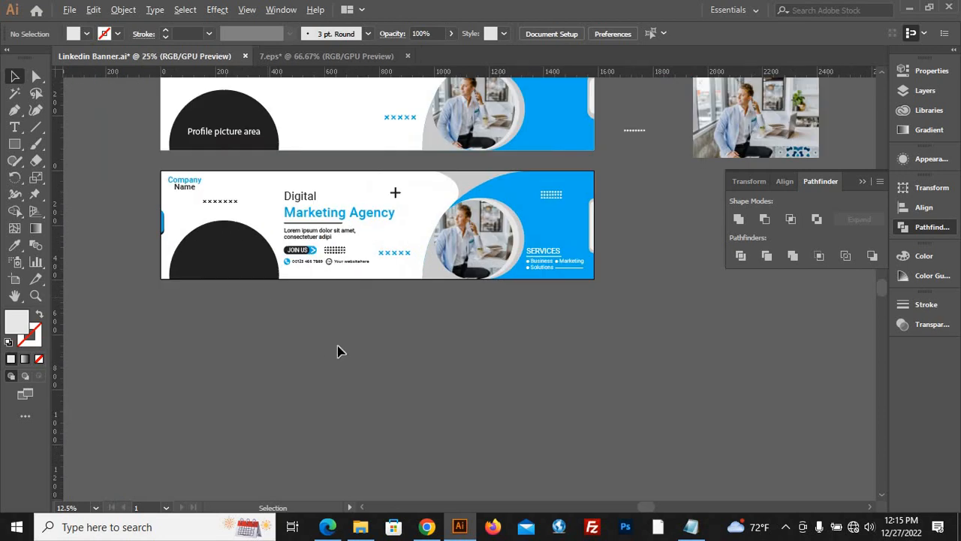
scroll(326, 320, "down", 1, "alt")
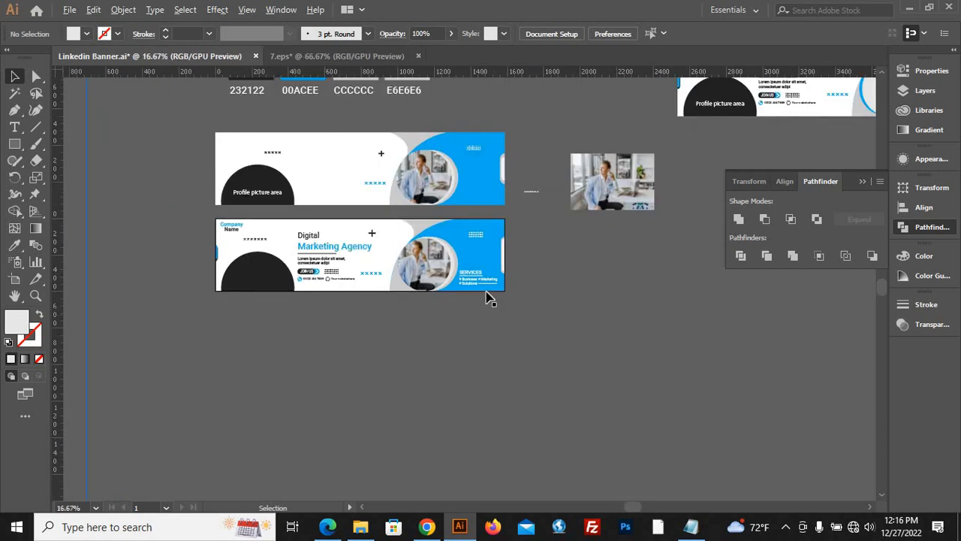
scroll(487, 296, "up", 2, "alt")
scroll(448, 360, "down", 2, "alt")
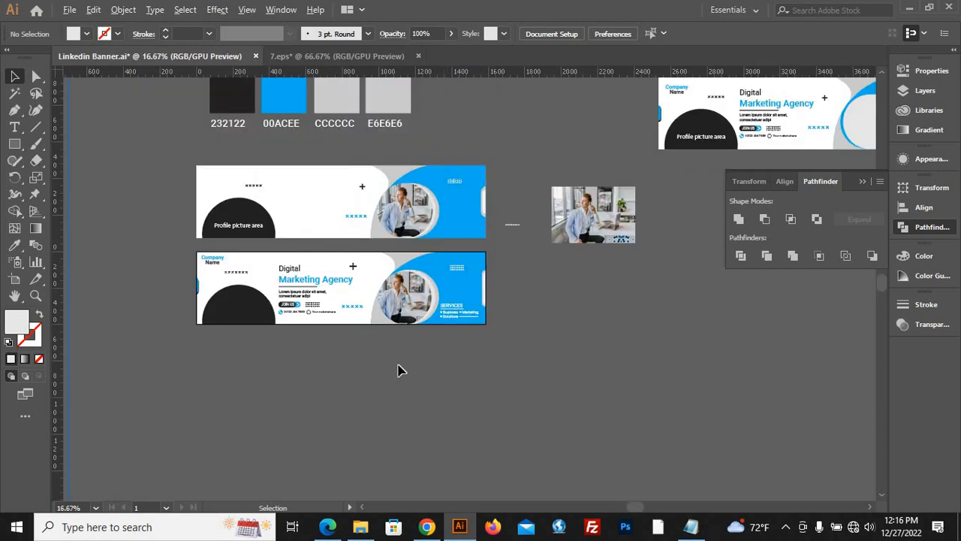